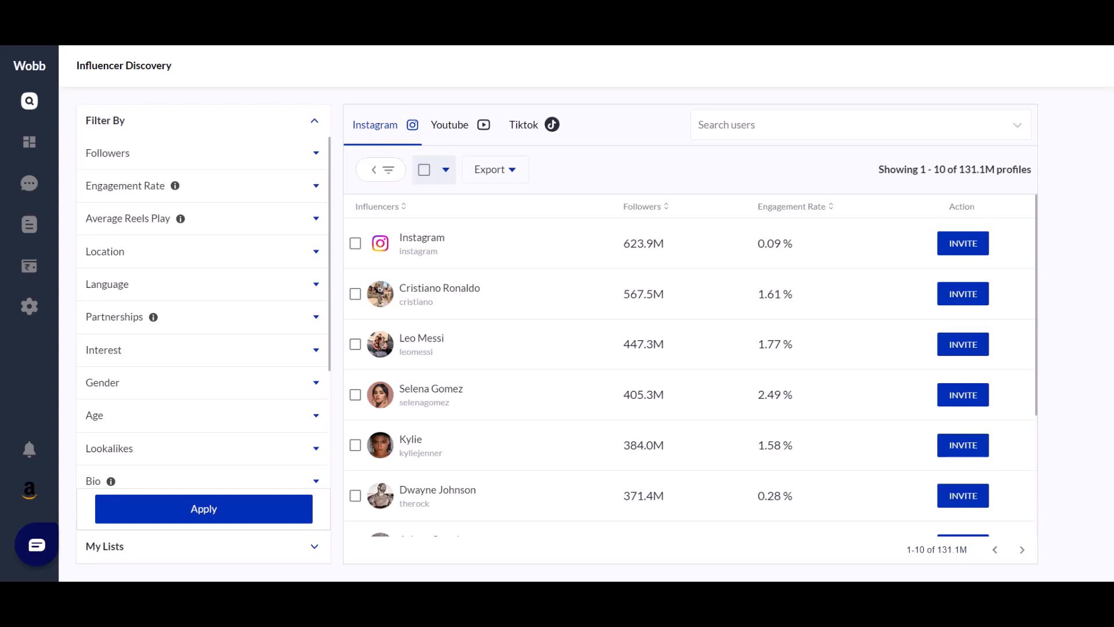
- Search the Instagram influencers for Taylor Swift and unlock the details of her profile
click(813, 133)
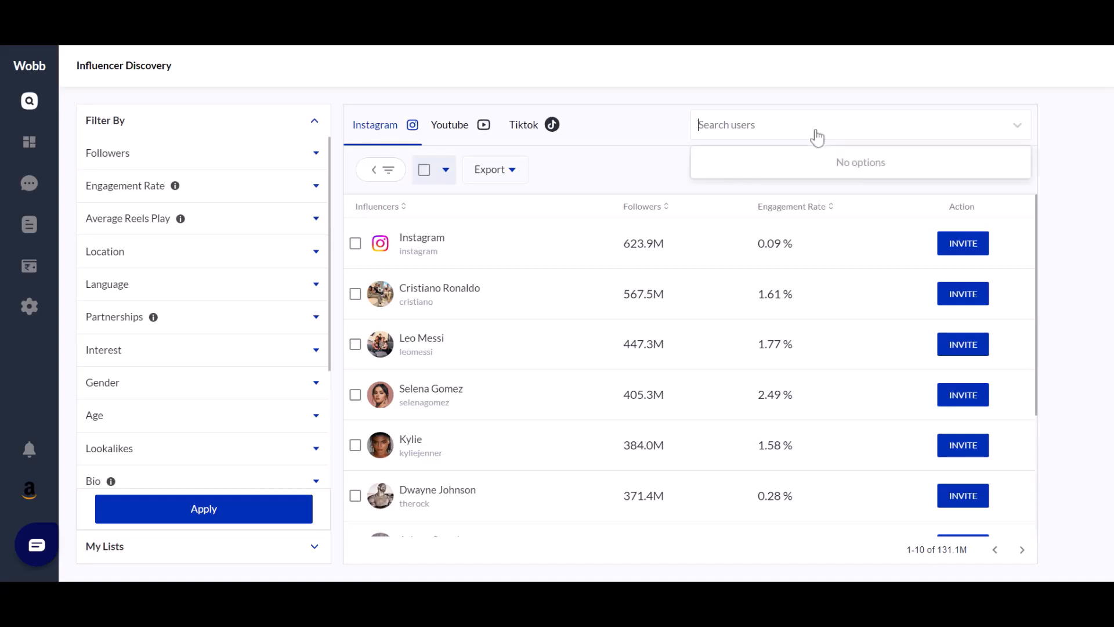
text(taylor)
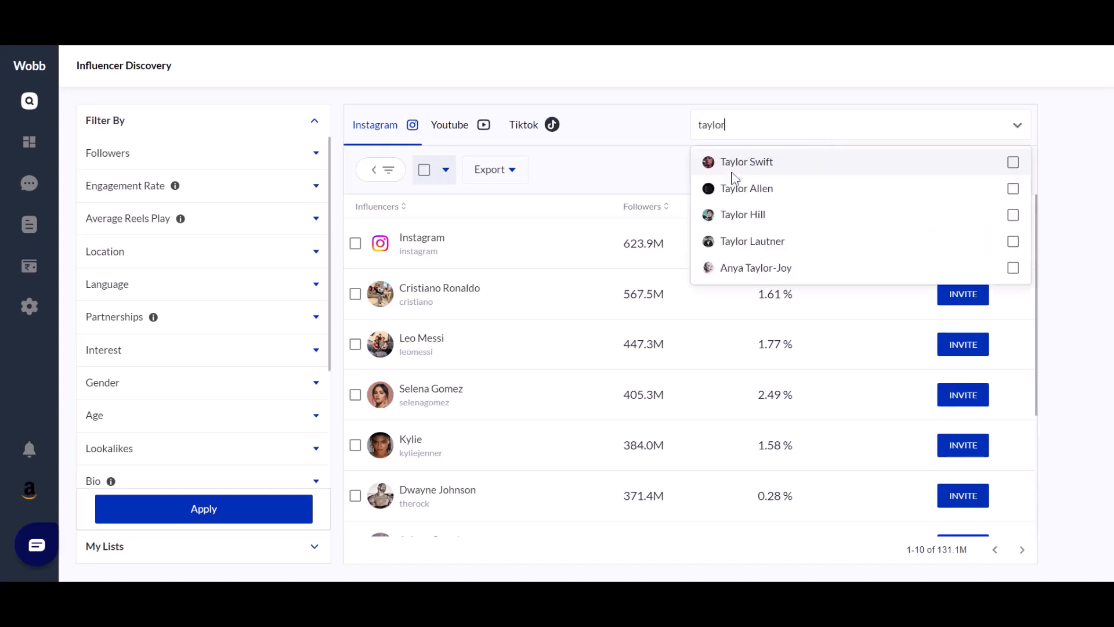
click(746, 162)
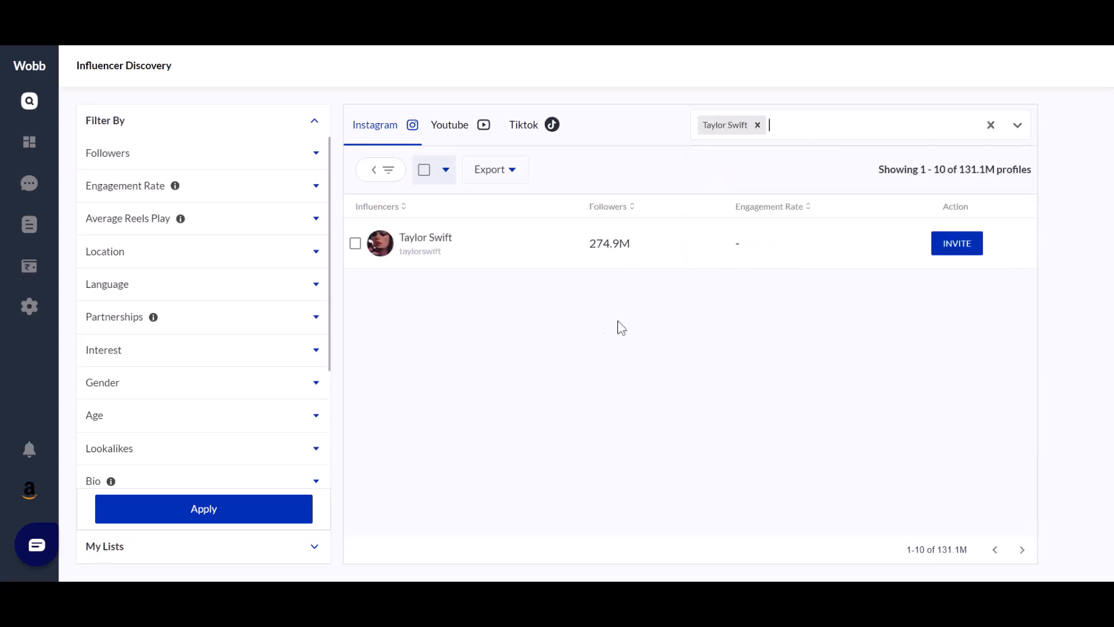
click(423, 242)
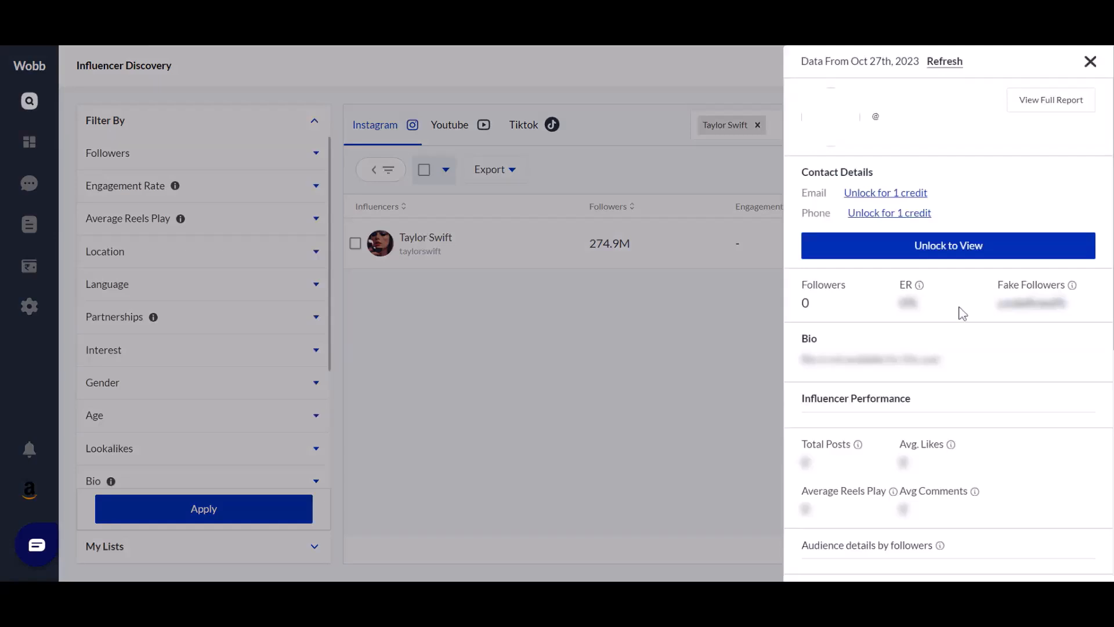
click(964, 253)
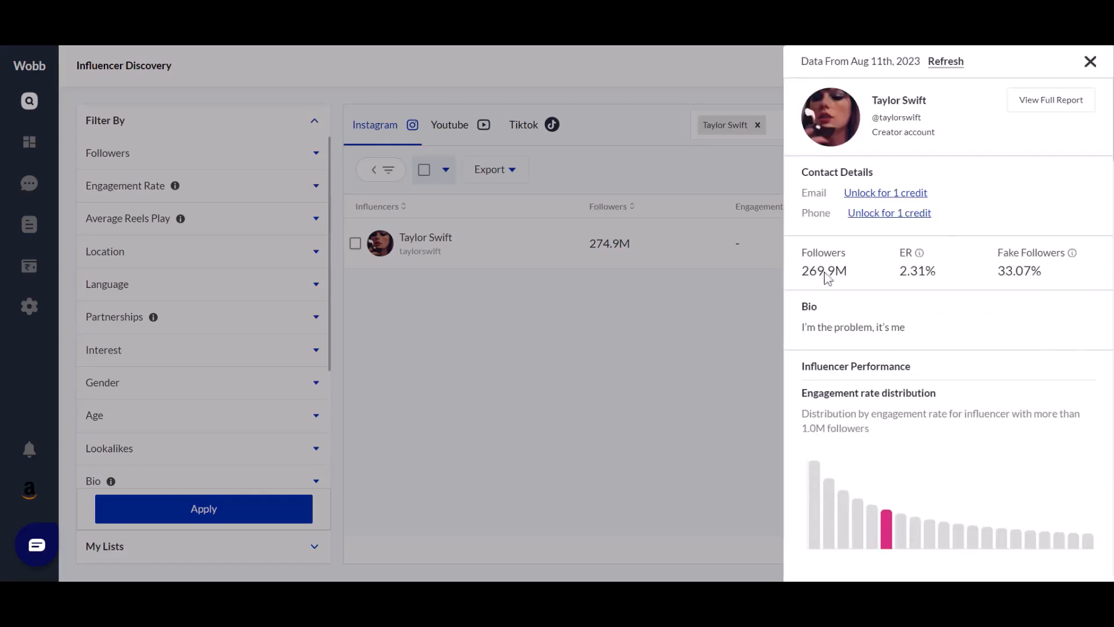
scroll(1077, 293, down, 1)
scroll(1081, 299, down, 7)
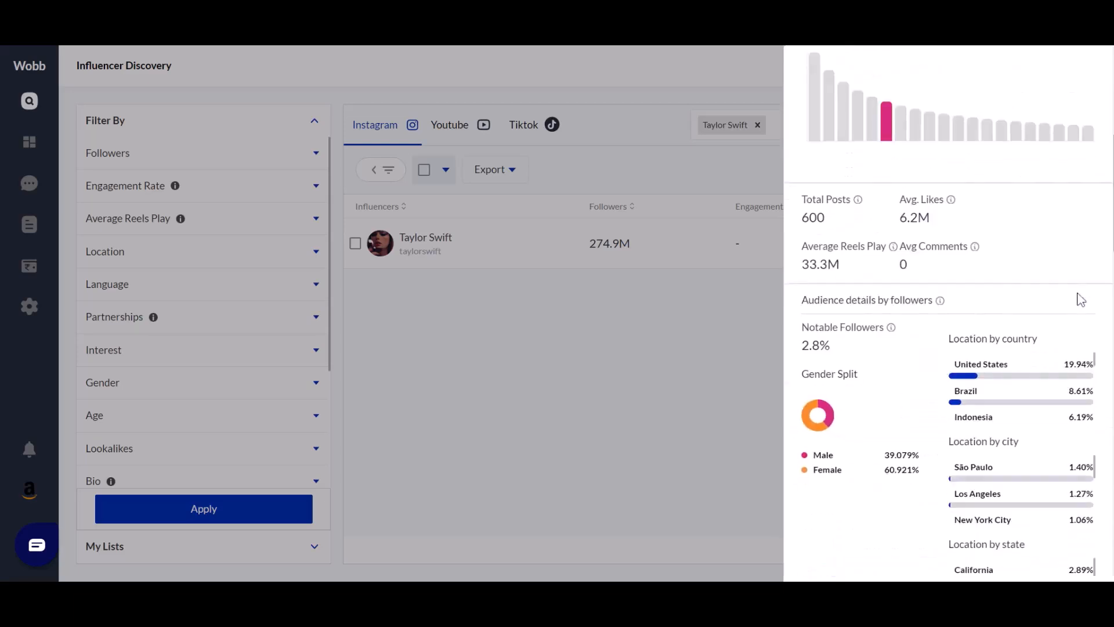
scroll(1081, 299, down, 3)
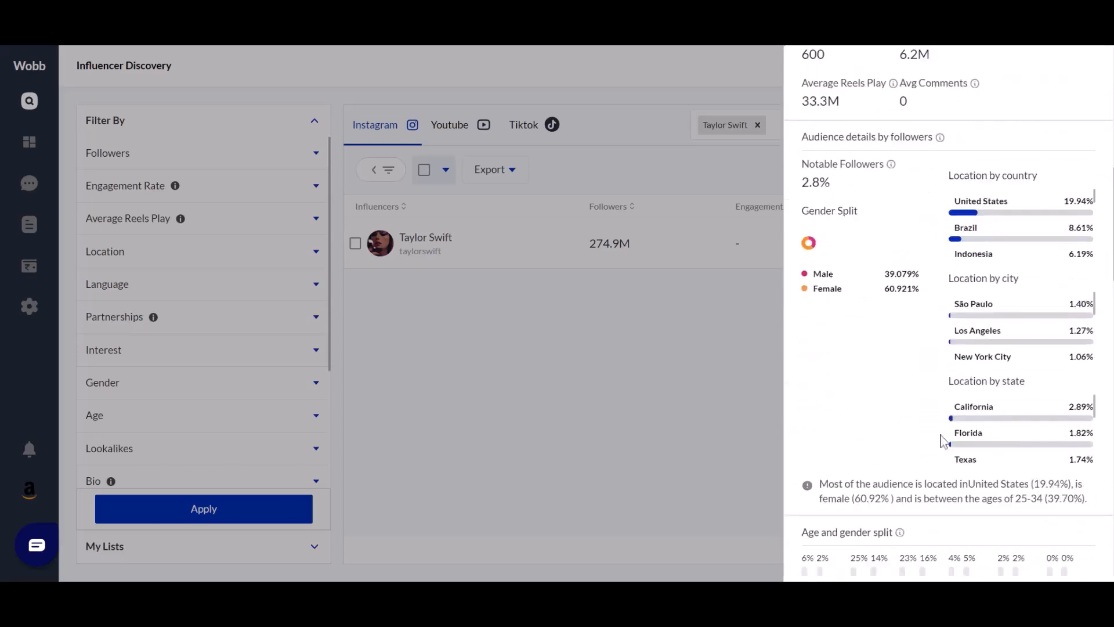
scroll(1096, 339, down, 5)
scroll(948, 311, down, 5)
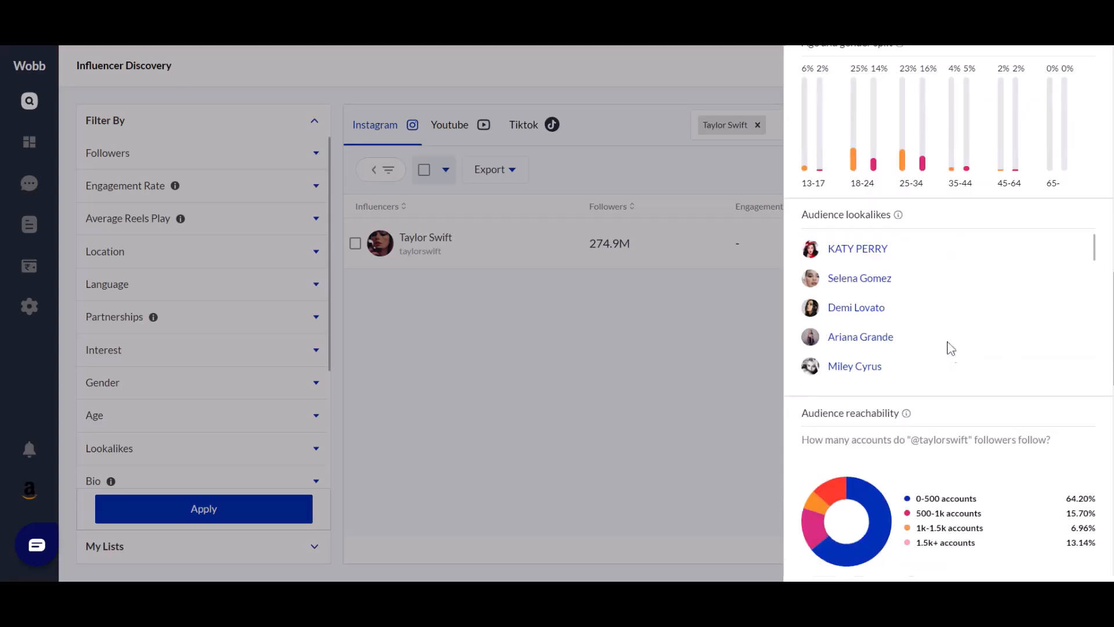
scroll(946, 317, down, 3)
scroll(949, 316, up, 3)
scroll(1113, 342, down, 8)
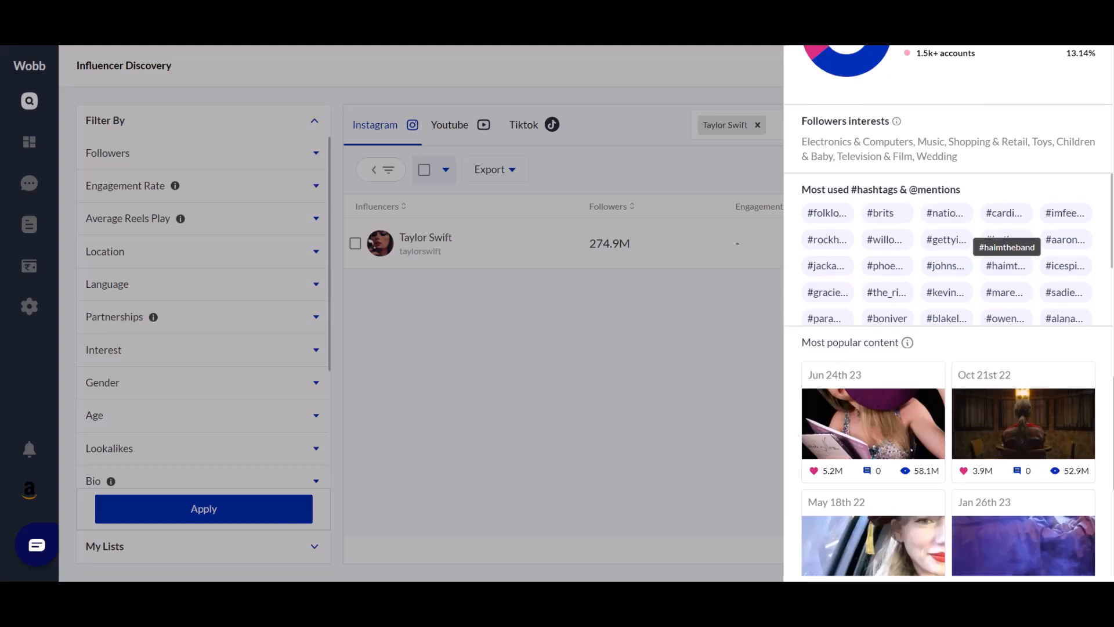
scroll(1009, 267, down, 3)
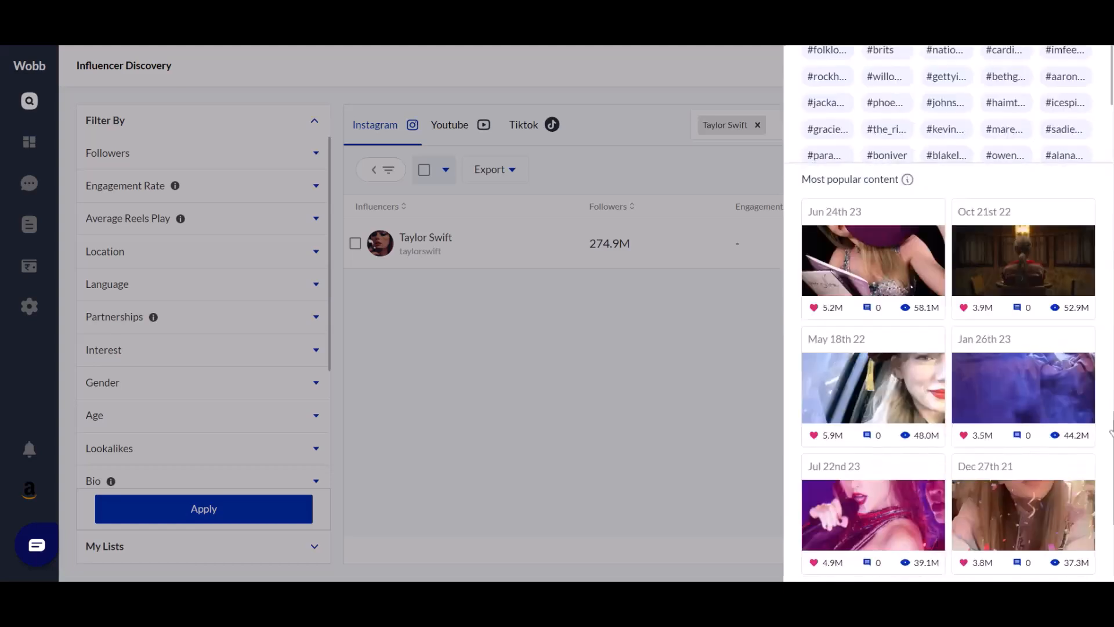
scroll(1107, 424, down, 4)
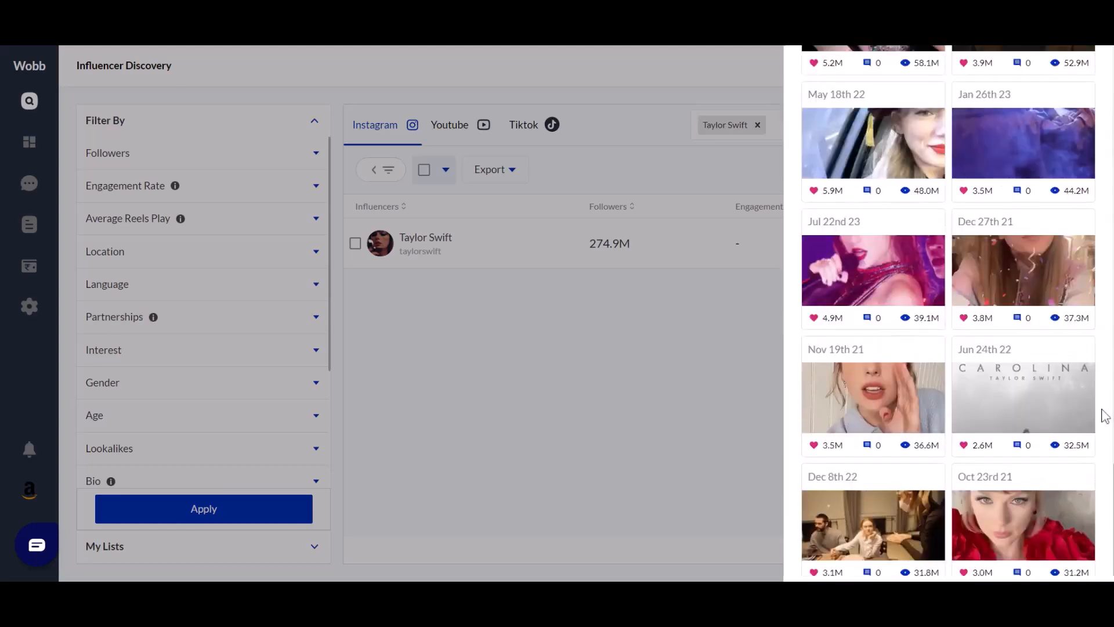
- Close the profile report and remove Taylor Swift from the user search
scroll(1106, 416, up, 10)
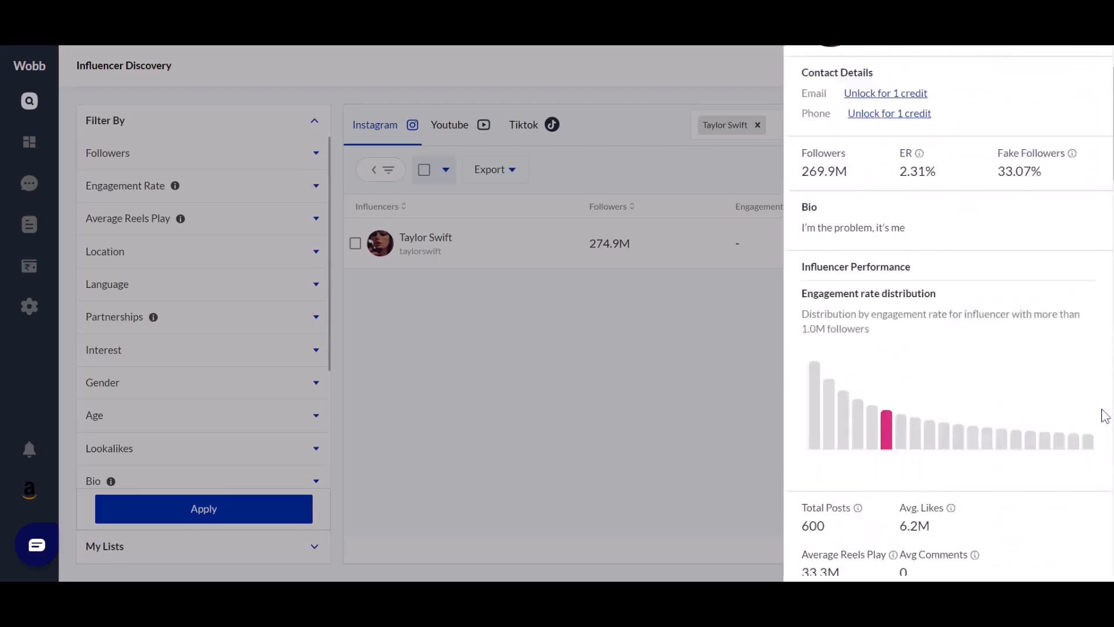
scroll(1105, 415, up, 2)
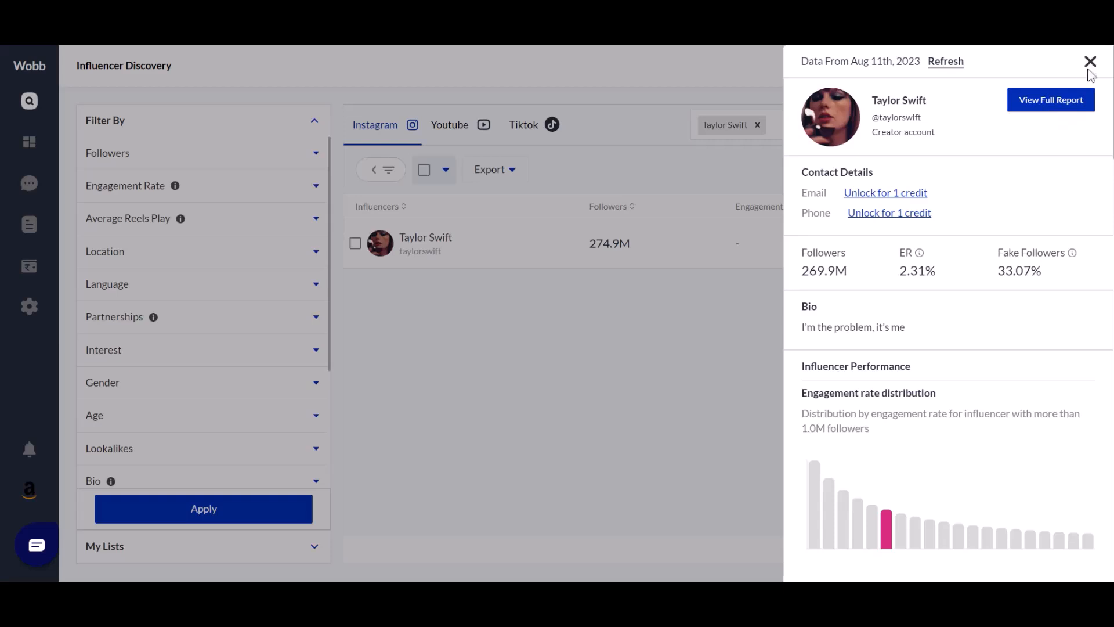
click(1090, 61)
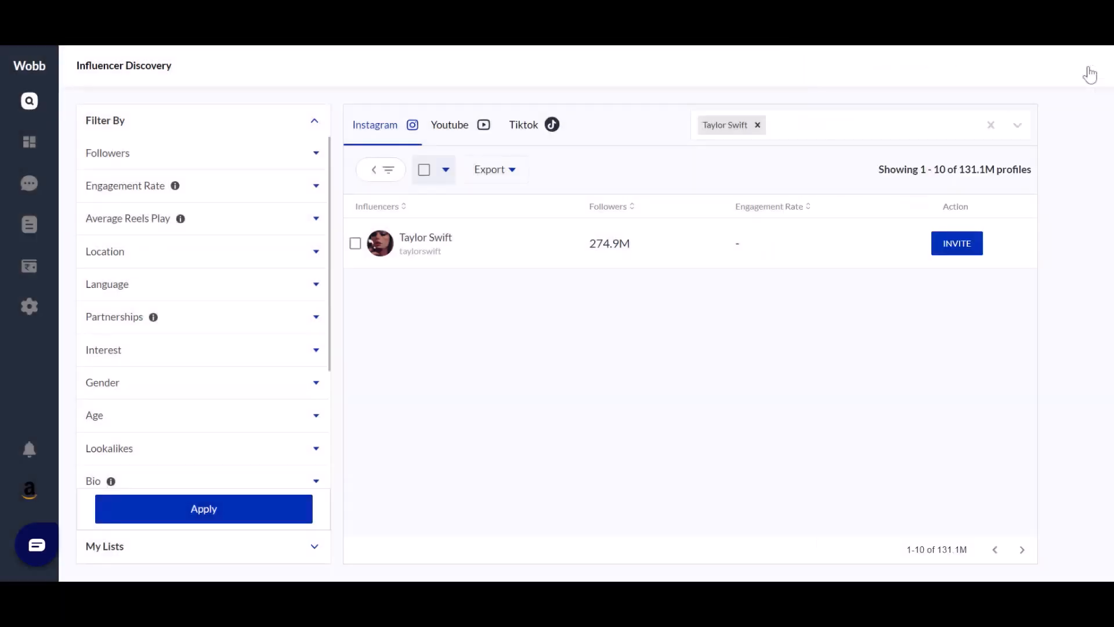
click(758, 124)
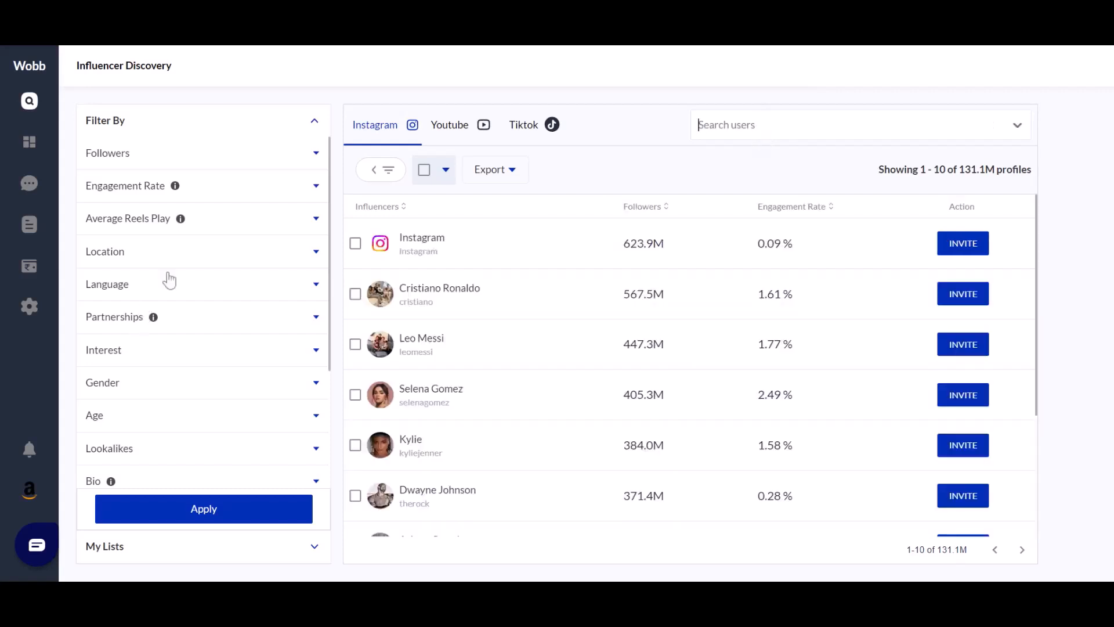
- Set the Followers filter to a range from 35,000 to 100,000
scroll(216, 264, down, 3)
scroll(216, 264, up, 3)
click(292, 166)
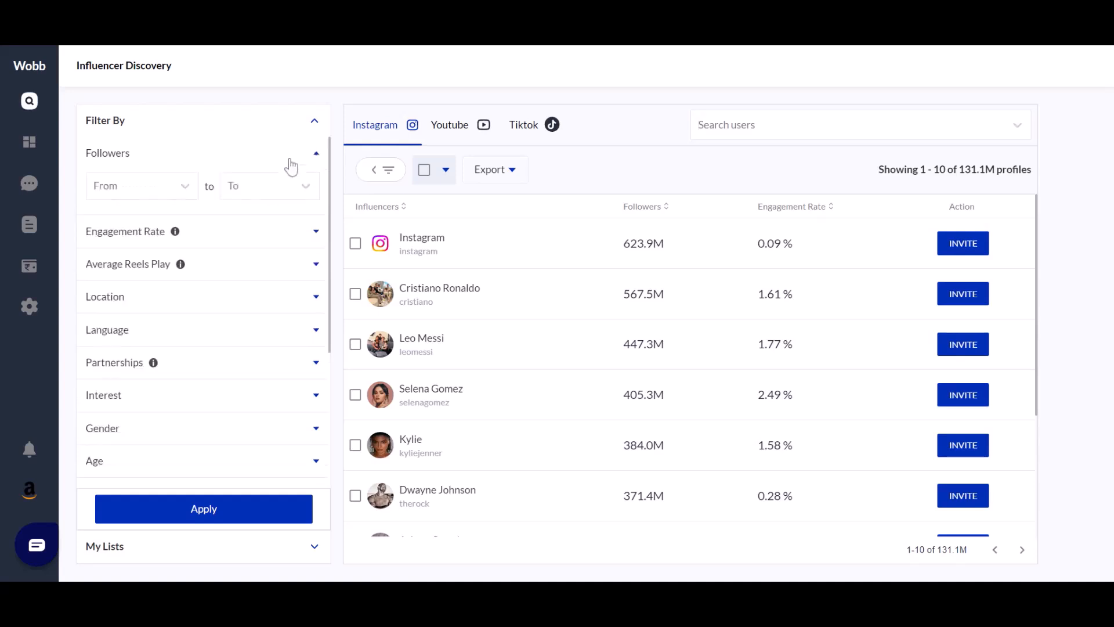
click(173, 201)
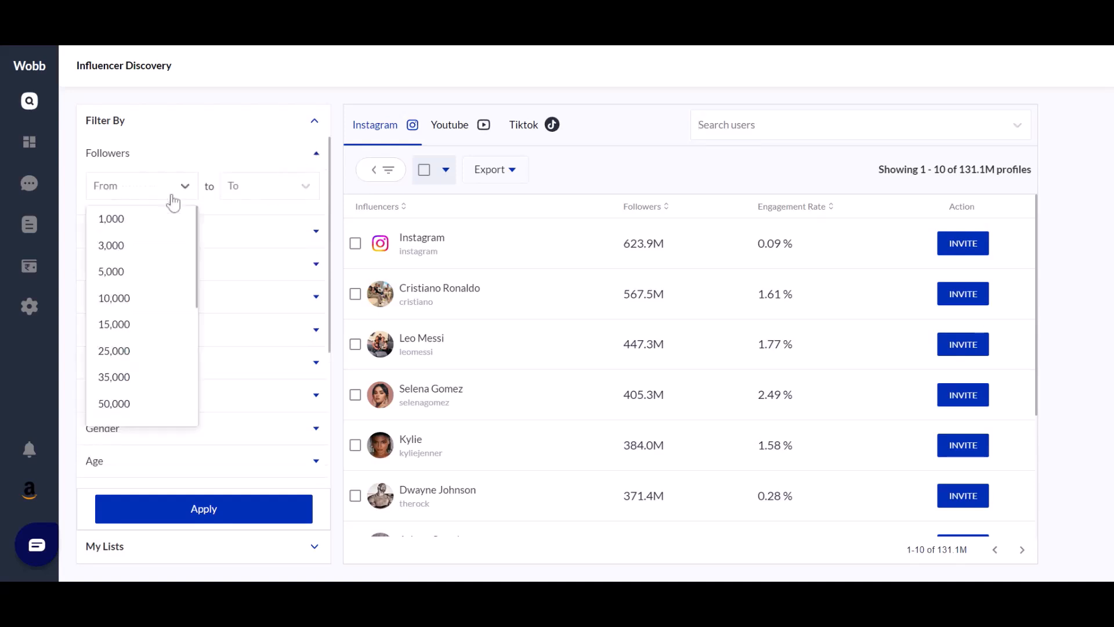
click(144, 378)
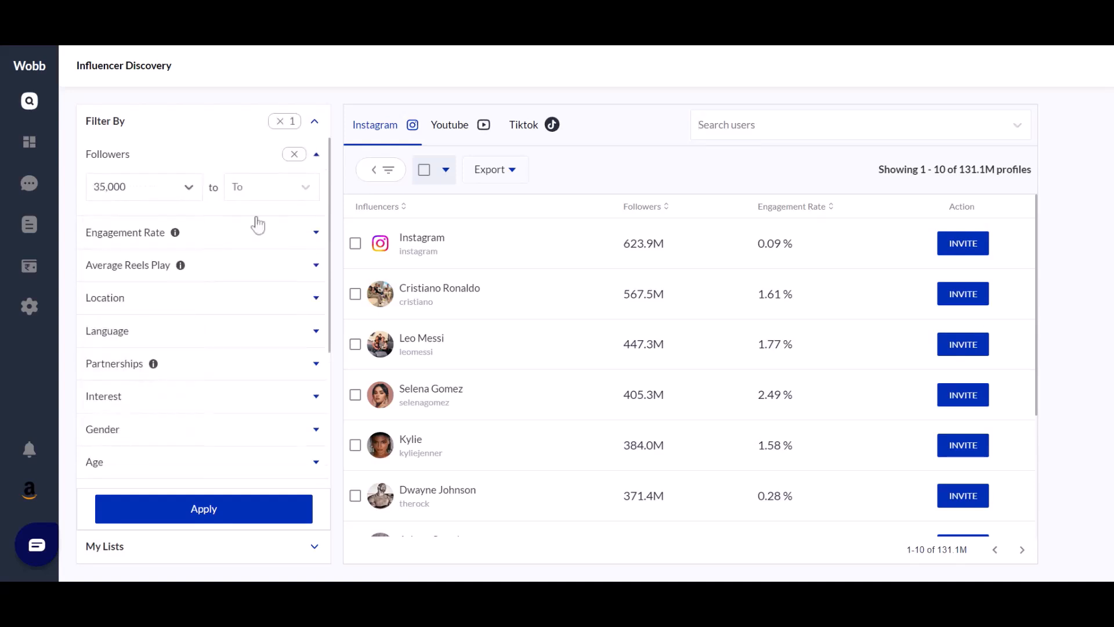
click(288, 181)
click(280, 275)
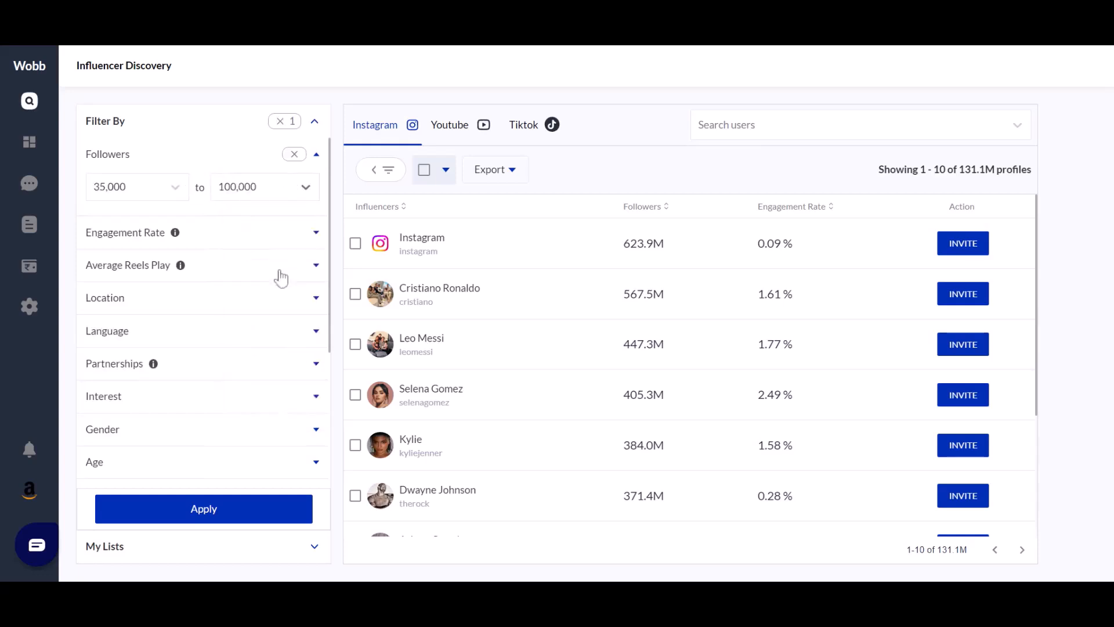
- Set the Engagement Rate filter to >=3%
click(278, 239)
click(279, 228)
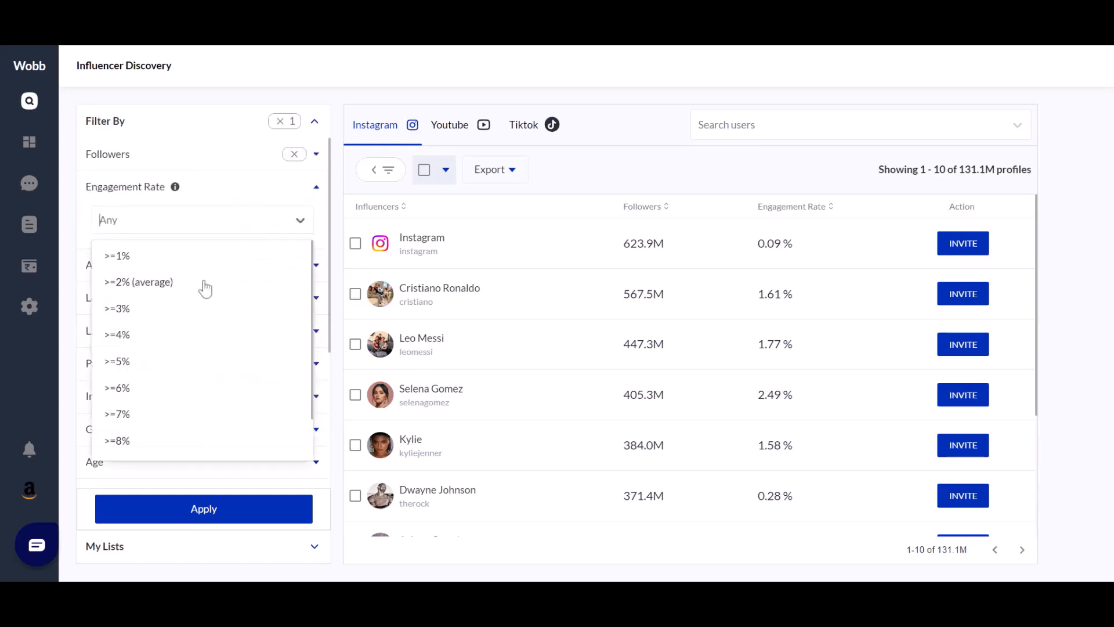
click(156, 315)
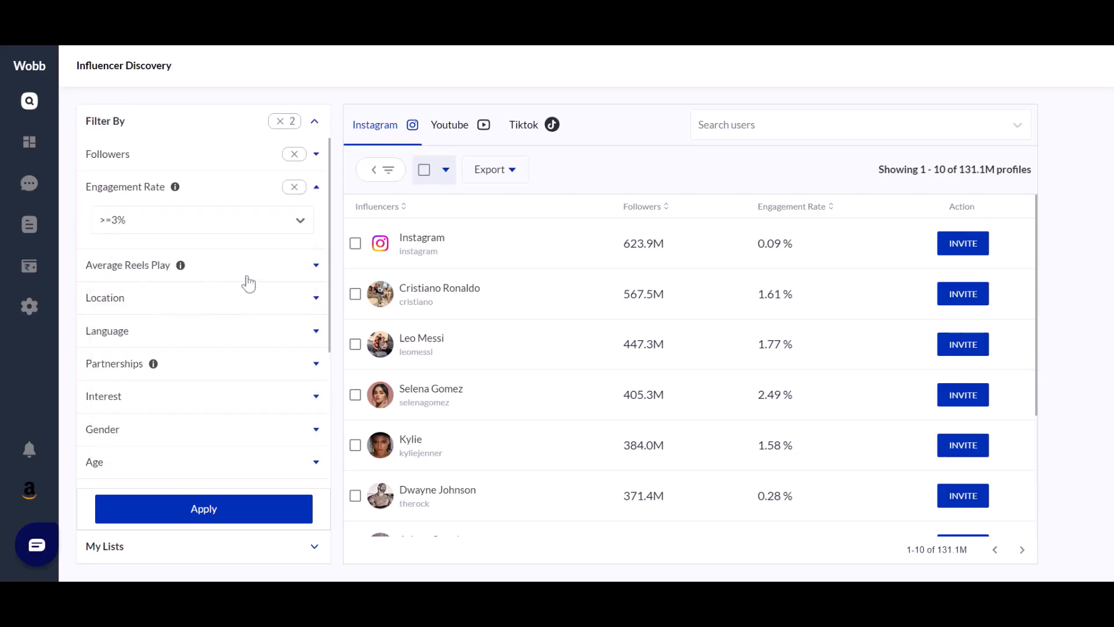
- Set the influencer location filter to Dubai, United Arab Emirates
scroll(244, 281, down, 5)
scroll(250, 252, up, 2)
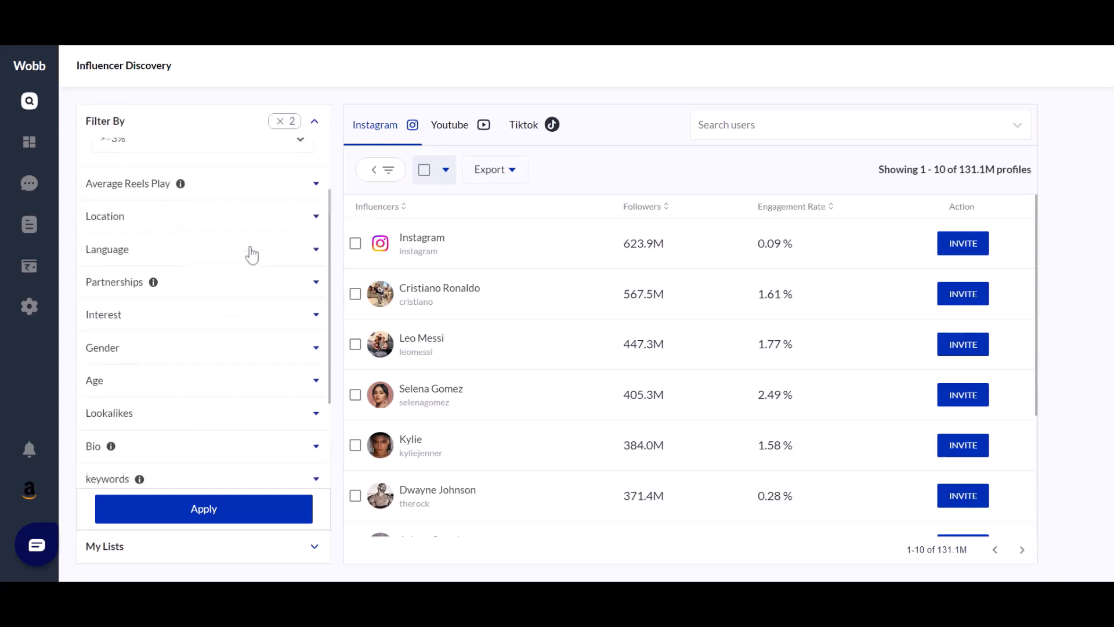
click(258, 230)
click(230, 233)
text(duba)
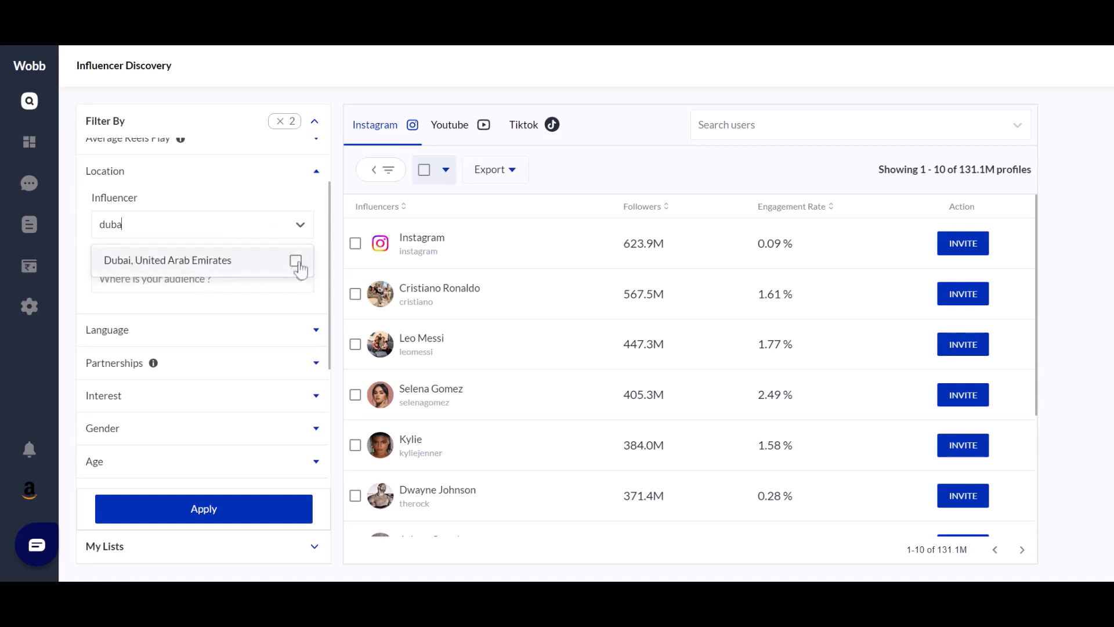
click(296, 262)
- Add Dubai, United Arab Emirates as the audience location in the Location filter
click(265, 295)
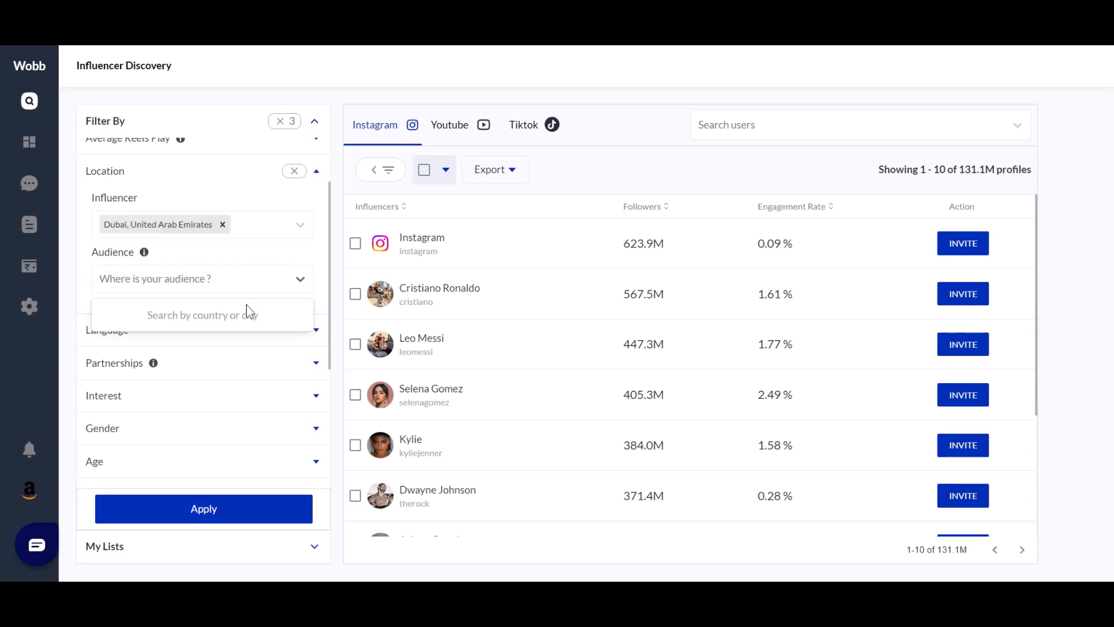
text(dubai)
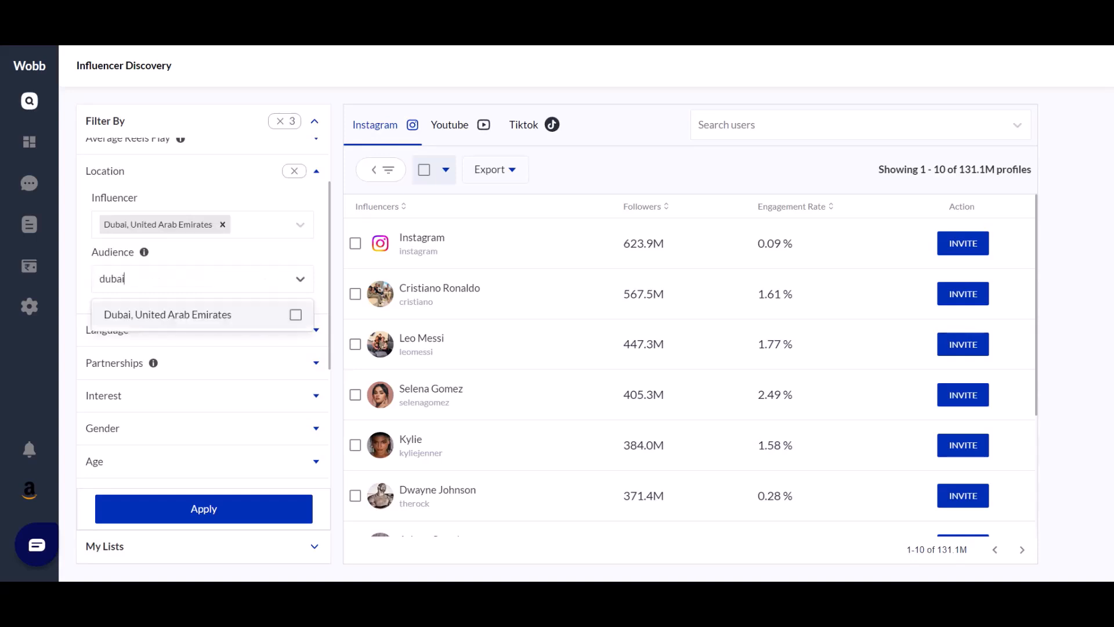
click(244, 319)
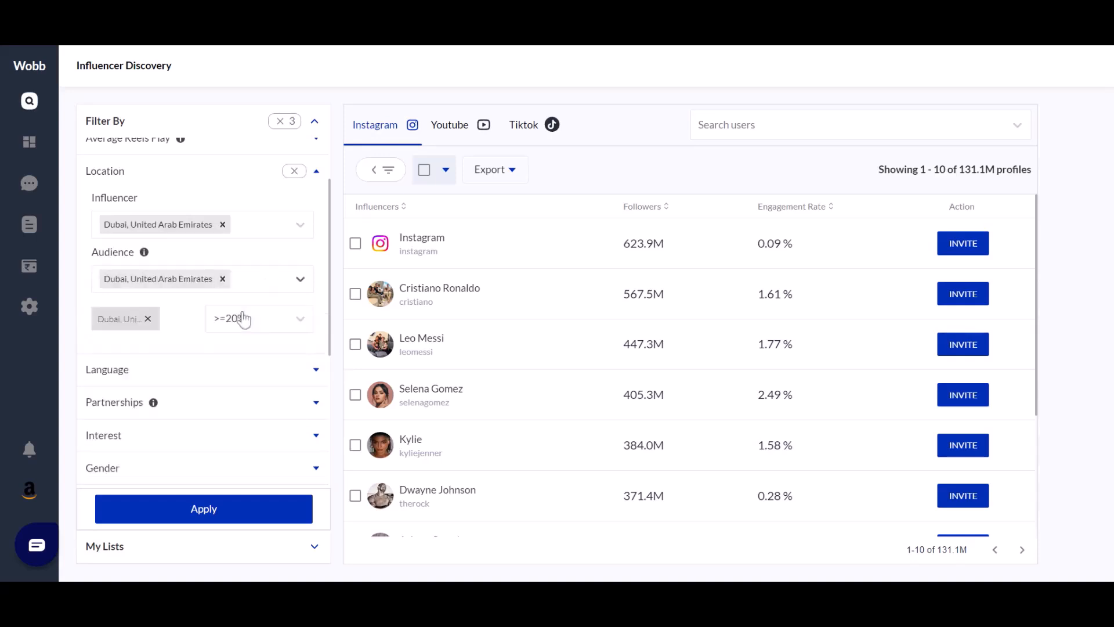
- Set the influencer gender filter to Female
scroll(223, 365, down, 3)
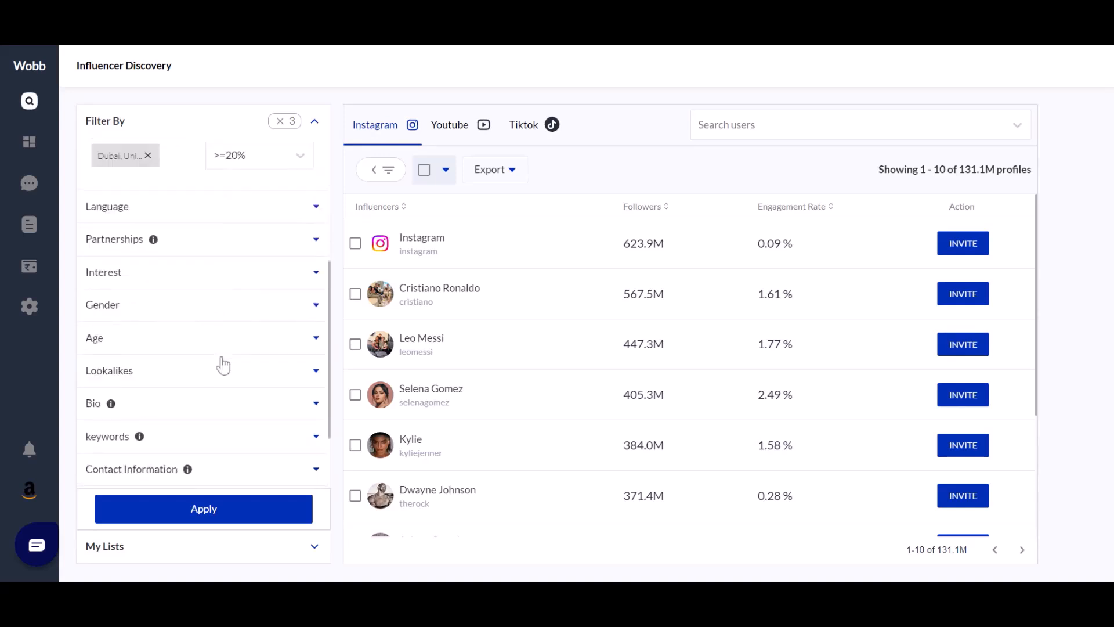
click(240, 318)
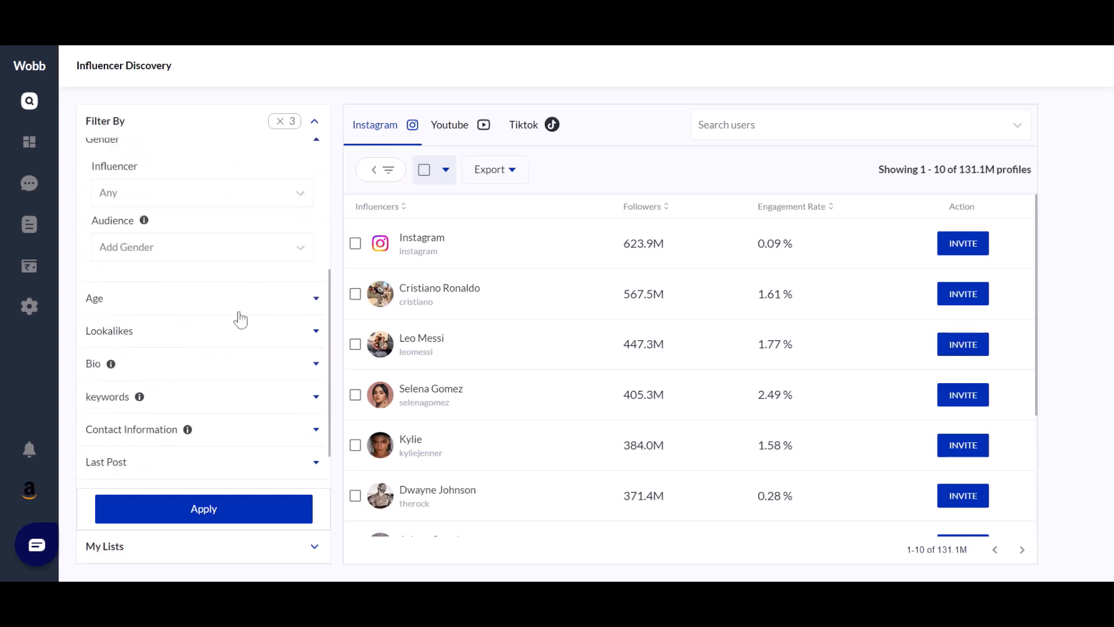
click(265, 201)
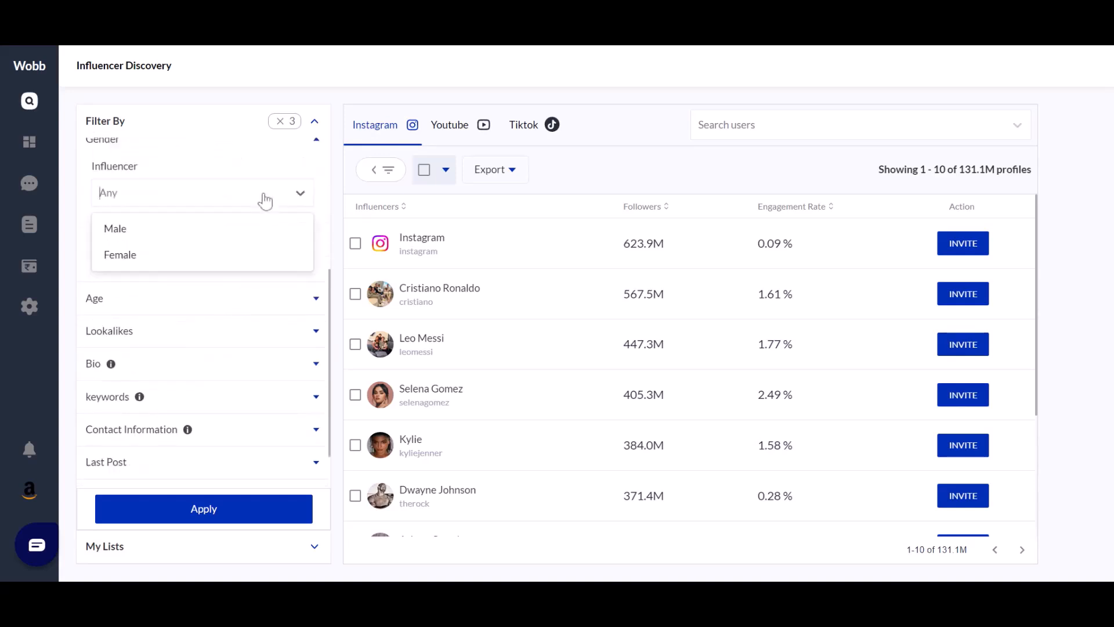
click(187, 257)
- Inspect the options offered by the Lookalikes and Partnerships filters
scroll(214, 387, down, 1)
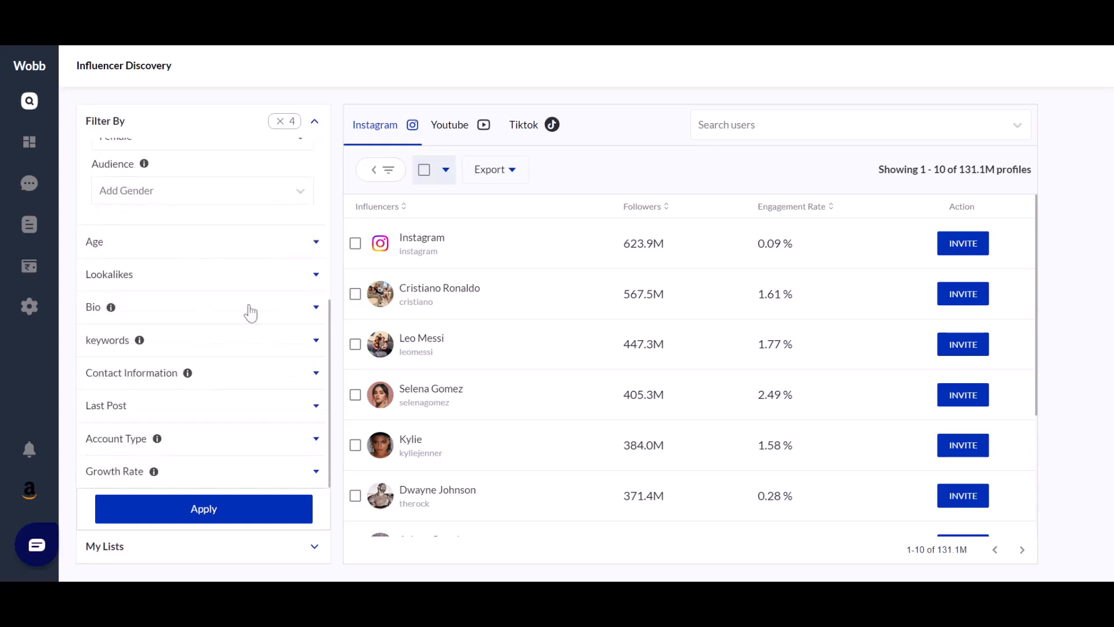
click(265, 281)
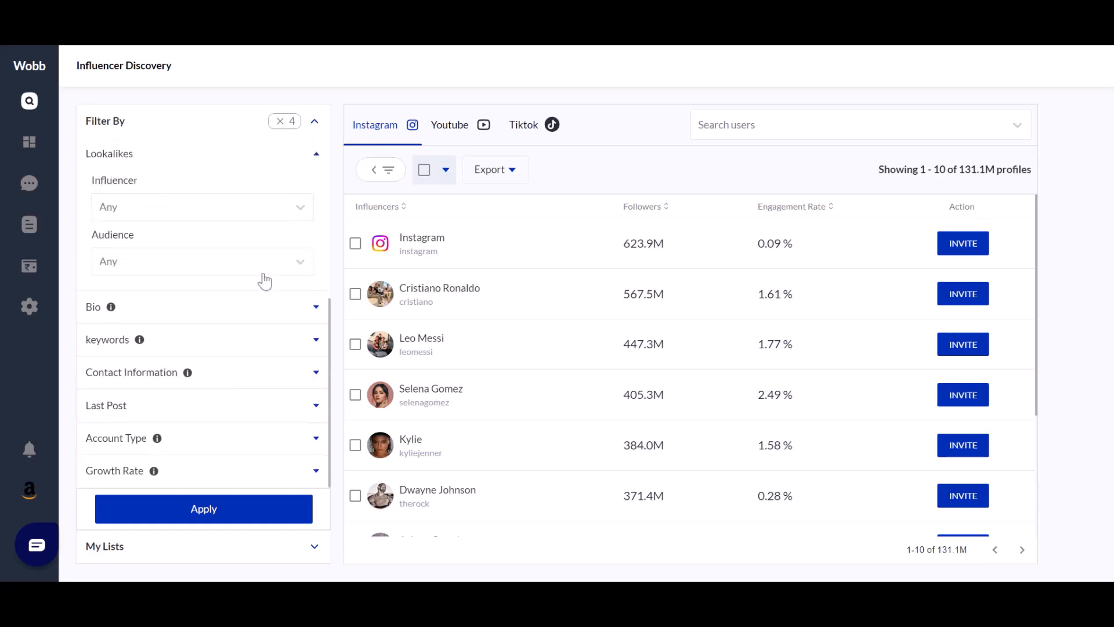
scroll(264, 281, up, 3)
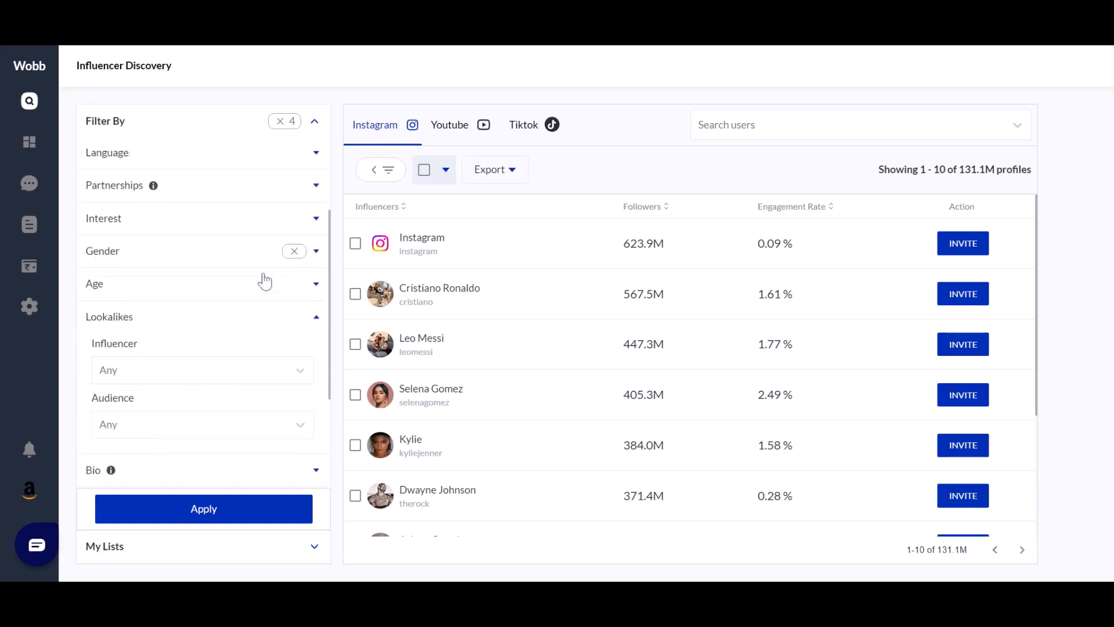
click(300, 201)
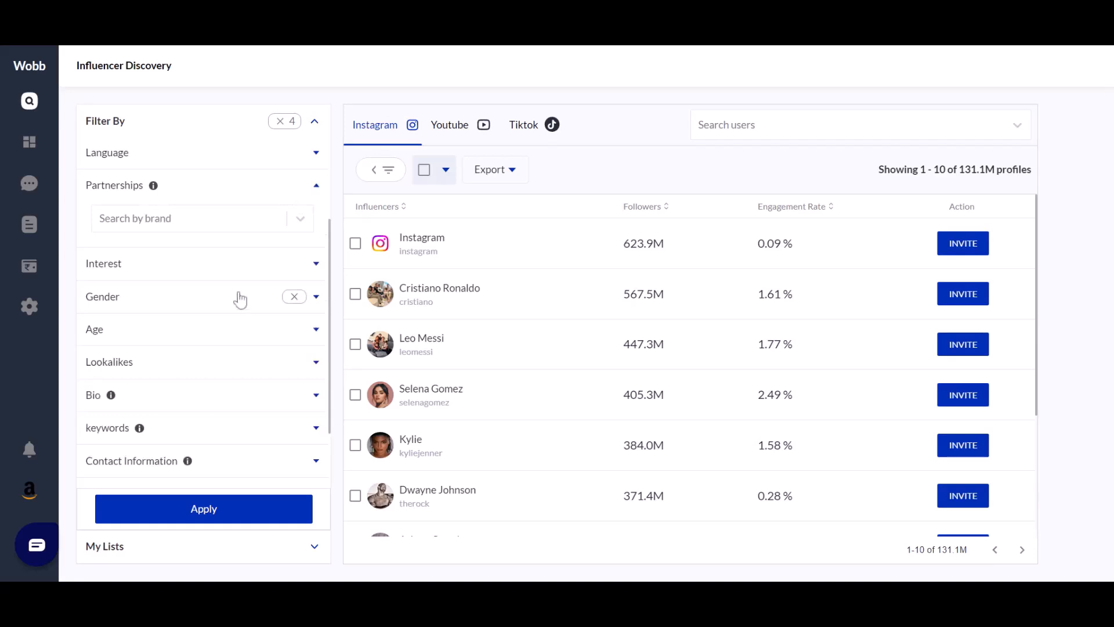
click(251, 229)
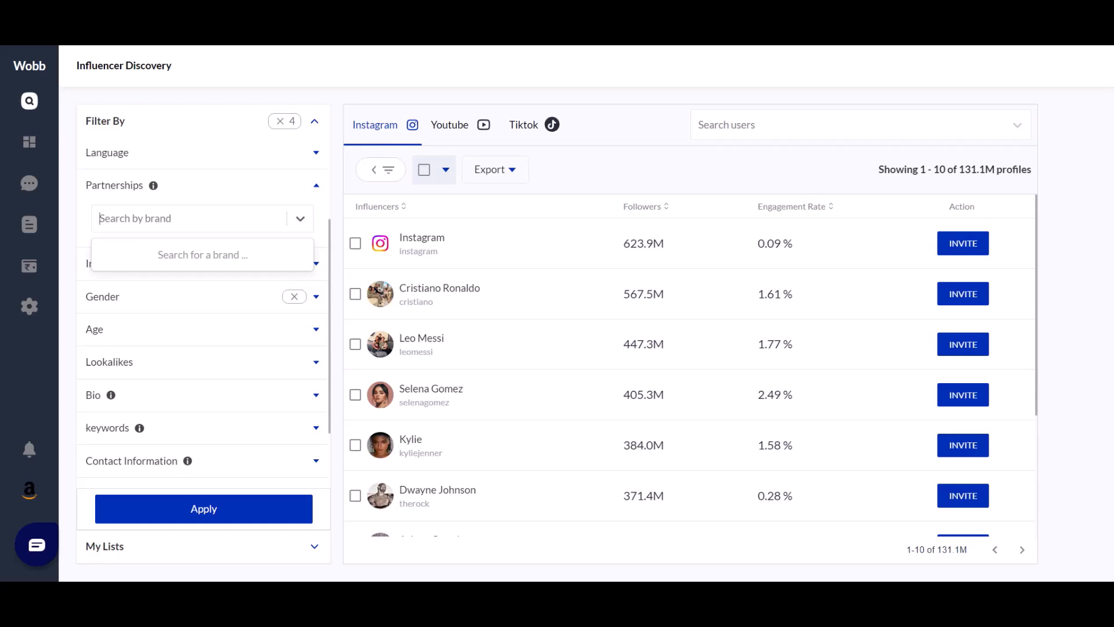
click(275, 195)
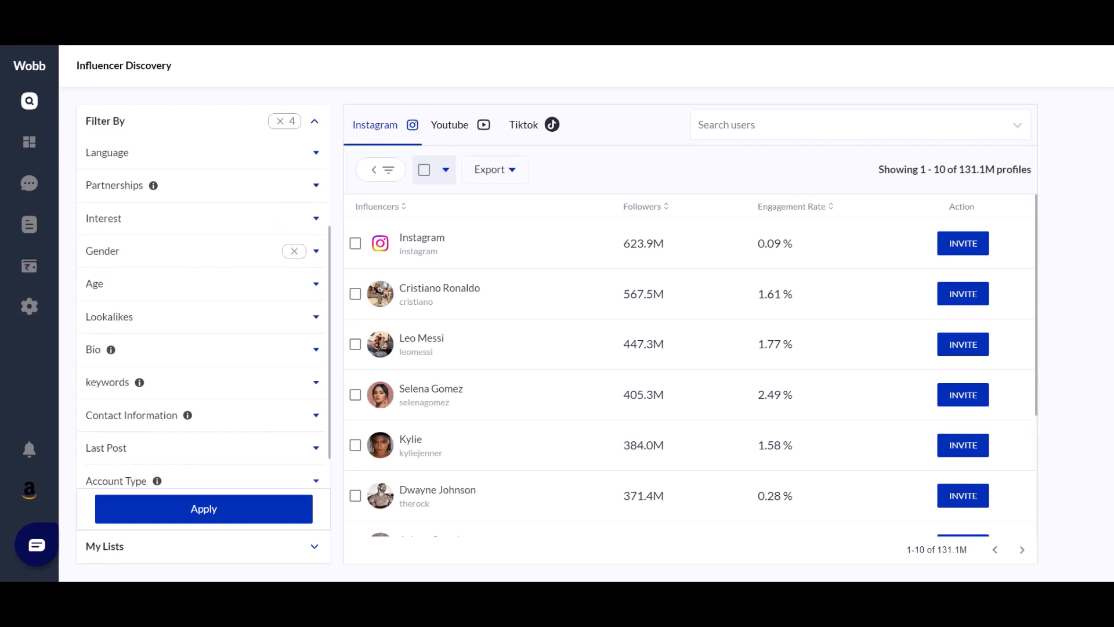
- Examine the search fields offered by the Bio and keywords filters, including mentions and hashtags
scroll(245, 370, down, 1)
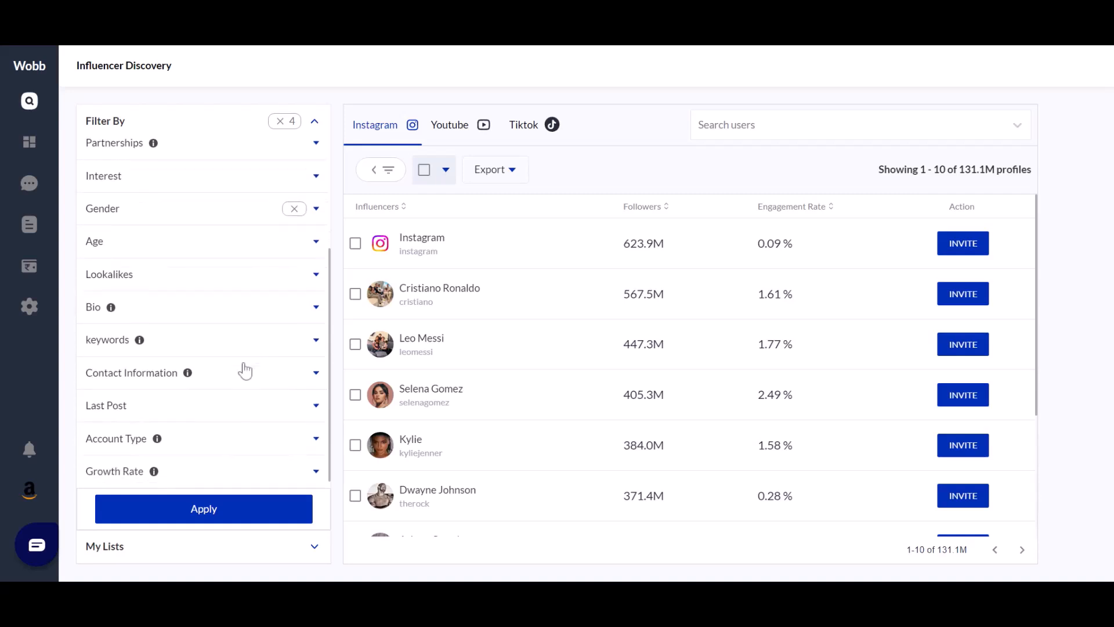
click(285, 316)
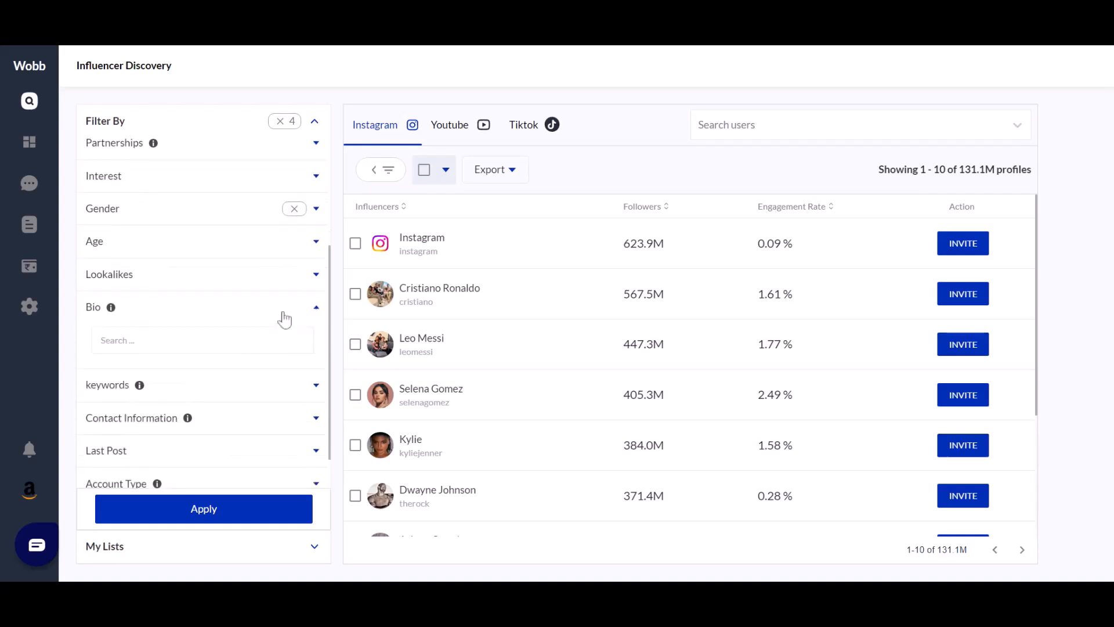
scroll(235, 348, down, 1)
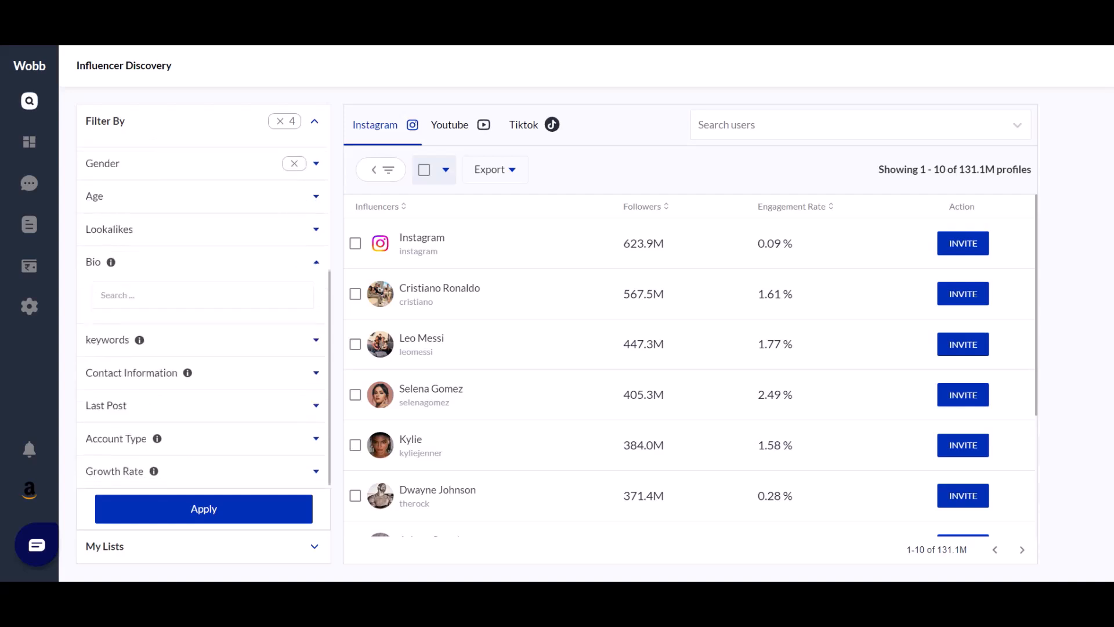
click(224, 348)
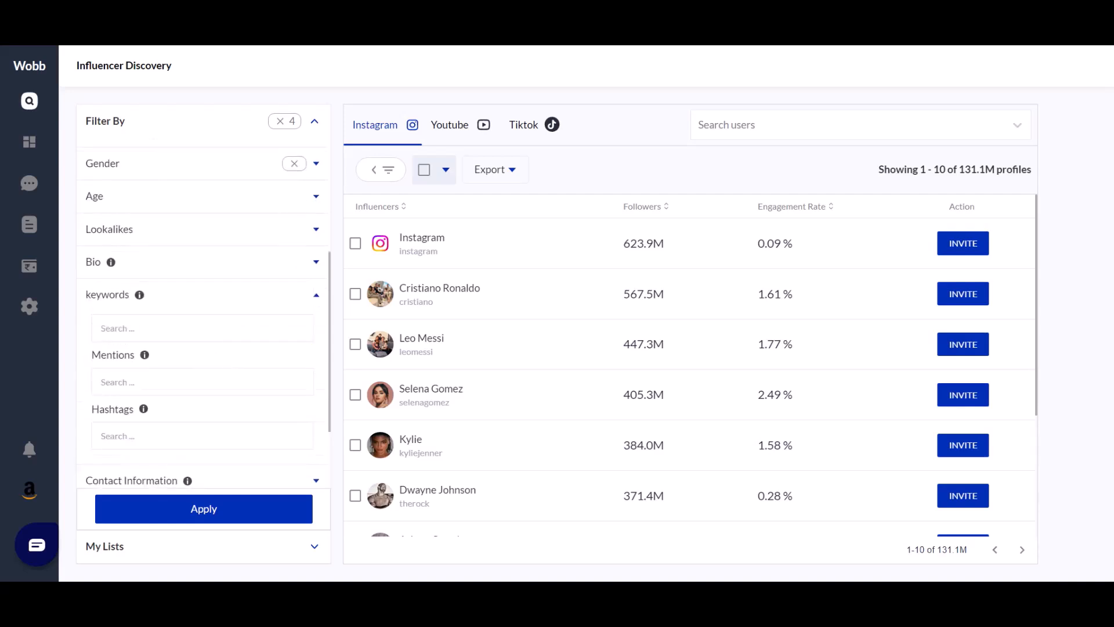
scroll(224, 348, down, 2)
click(193, 275)
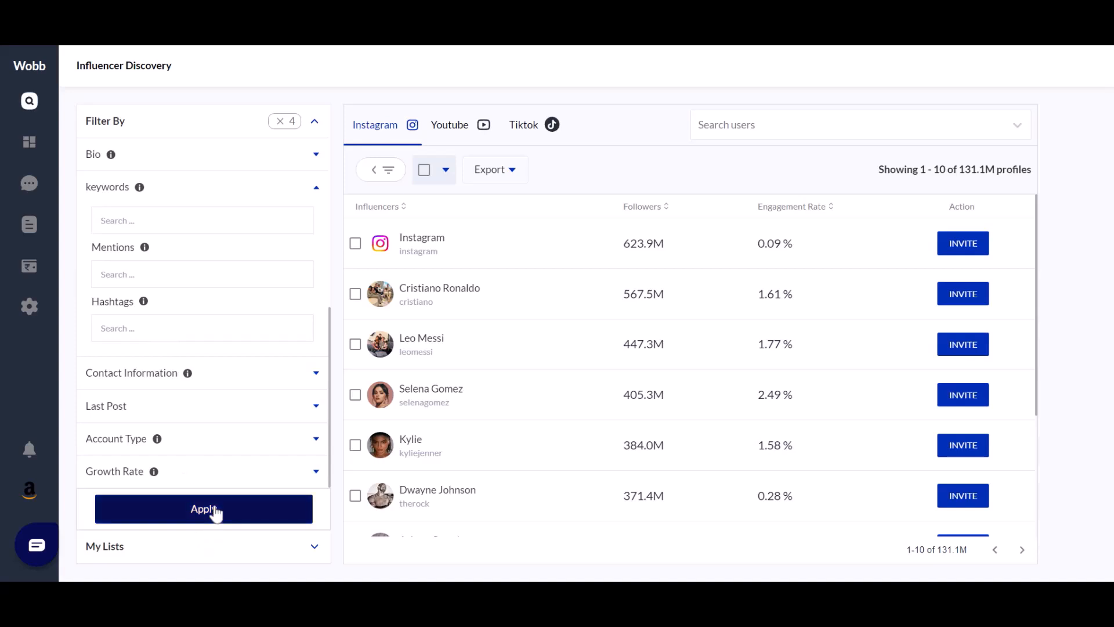
- Apply the chosen filters and look through the first page of matching Instagram profiles
click(192, 520)
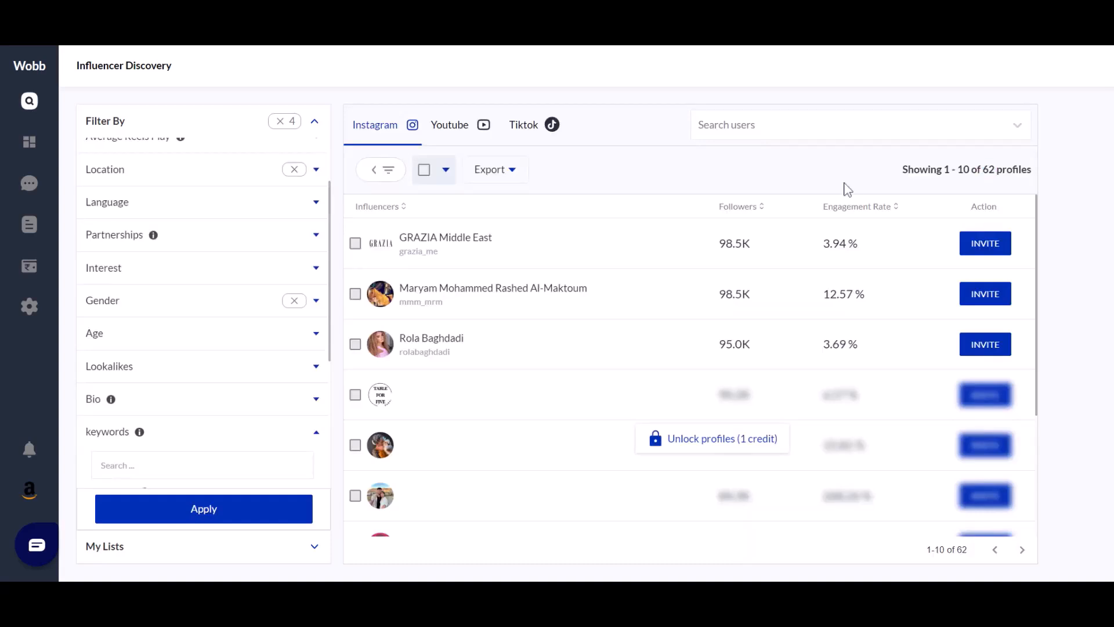
scroll(672, 291, down, 3)
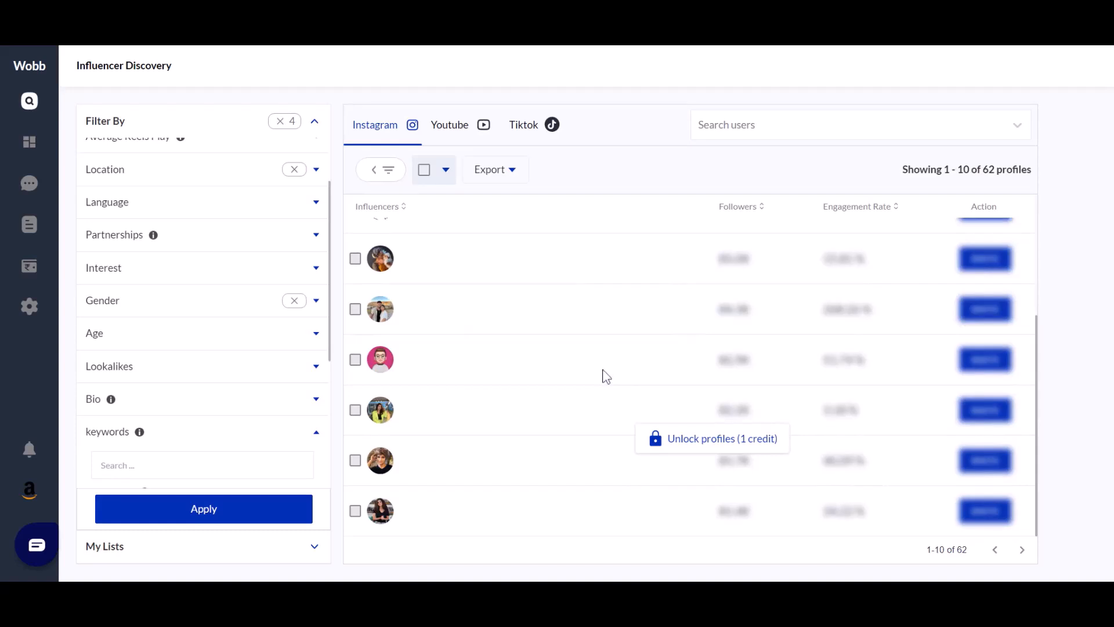
scroll(606, 376, up, 3)
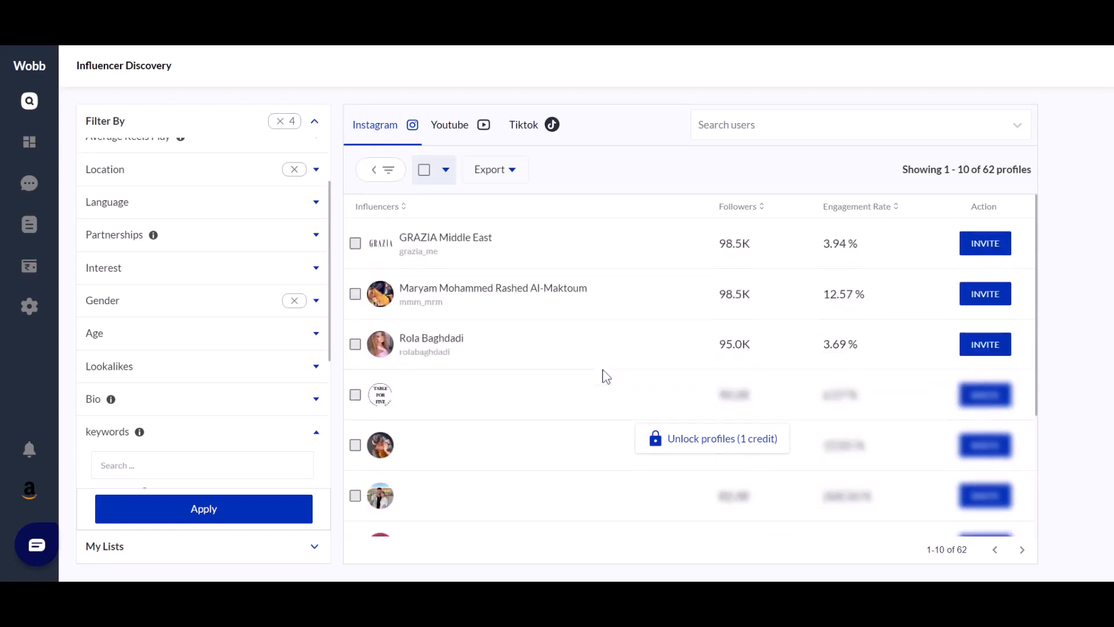
- Unlock the blurred profiles for 1 credit and review the followers and engagement rates on the page
click(707, 456)
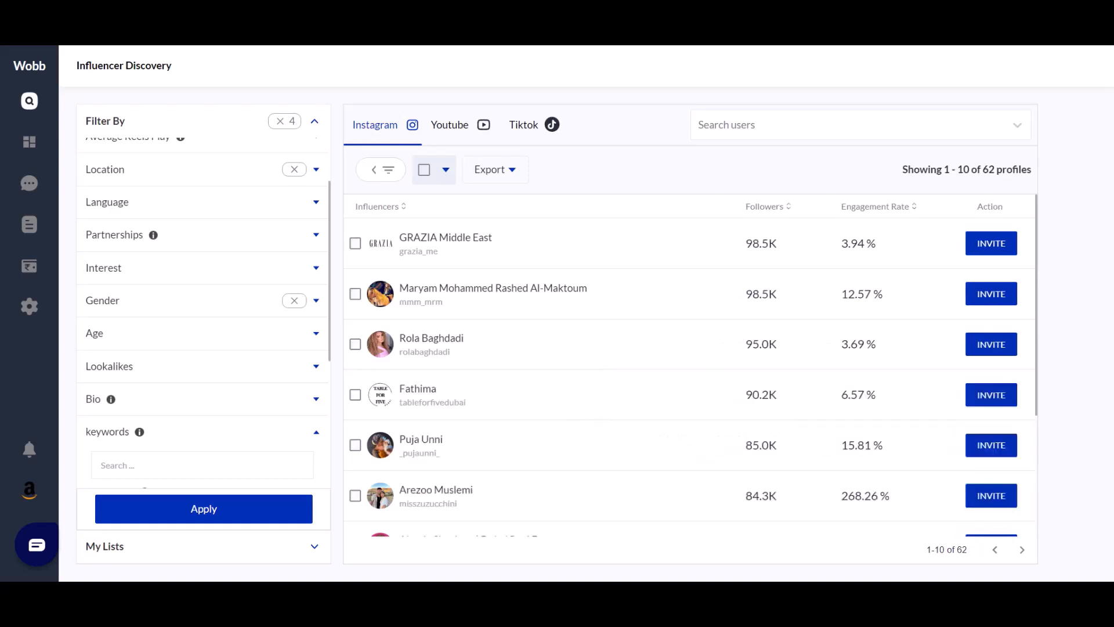
scroll(714, 378, down, 3)
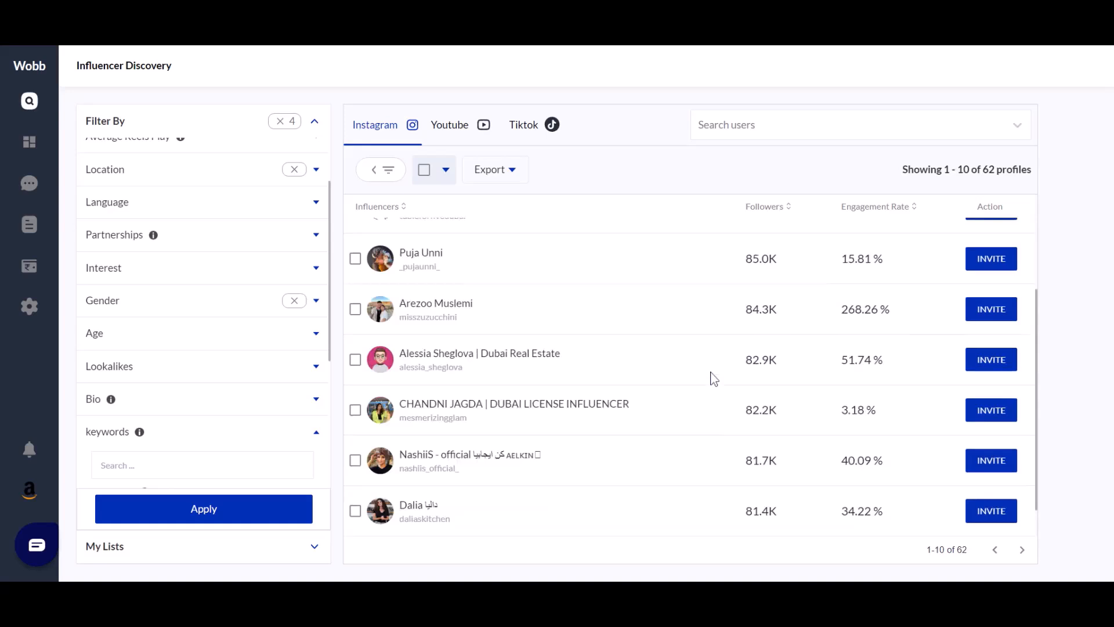
scroll(713, 378, up, 3)
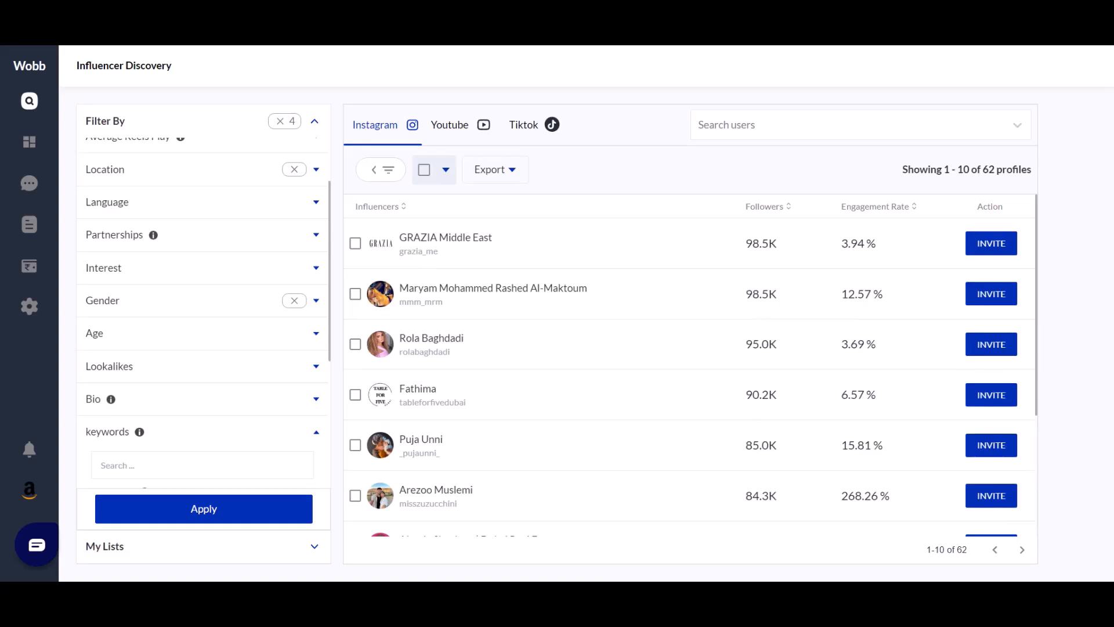
- Select all 10 influencers on the current results page, keeping the selection limited to this page
click(424, 170)
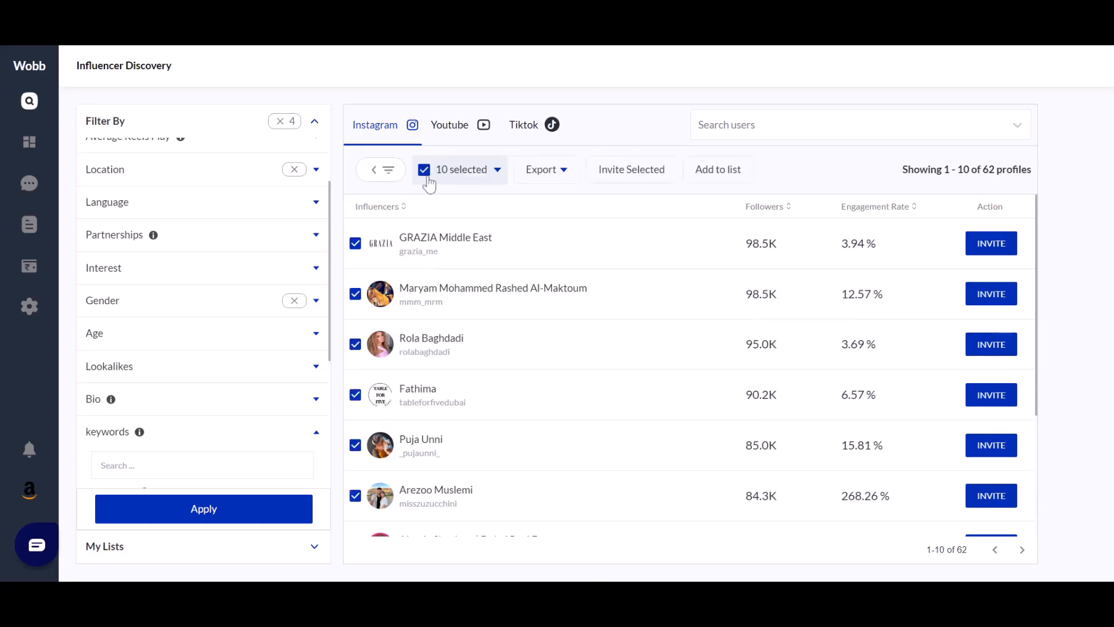
click(498, 171)
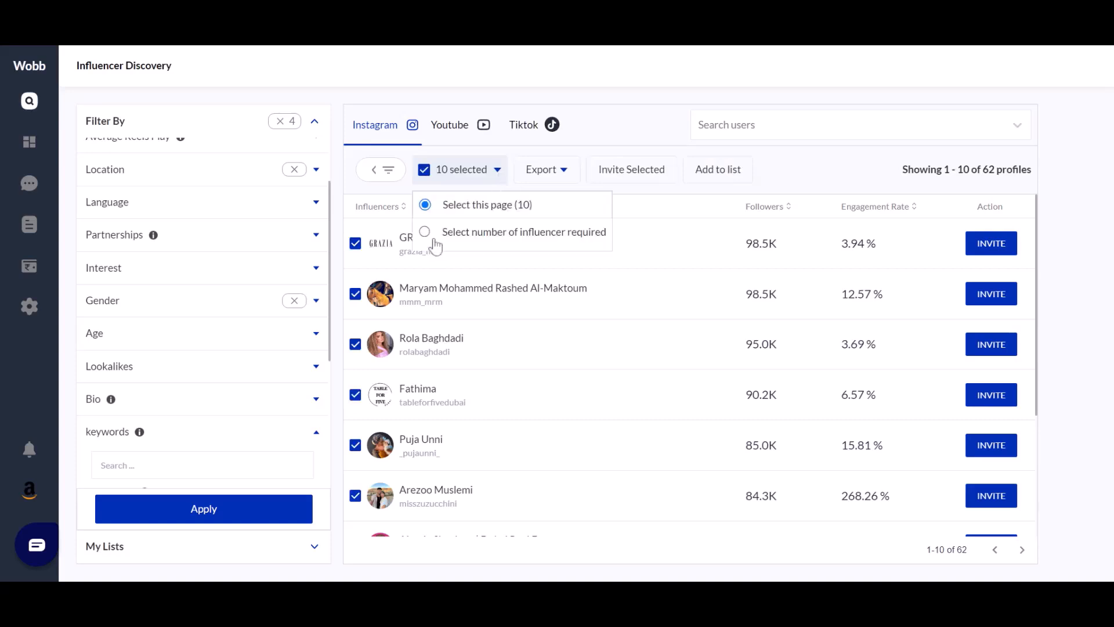
click(787, 179)
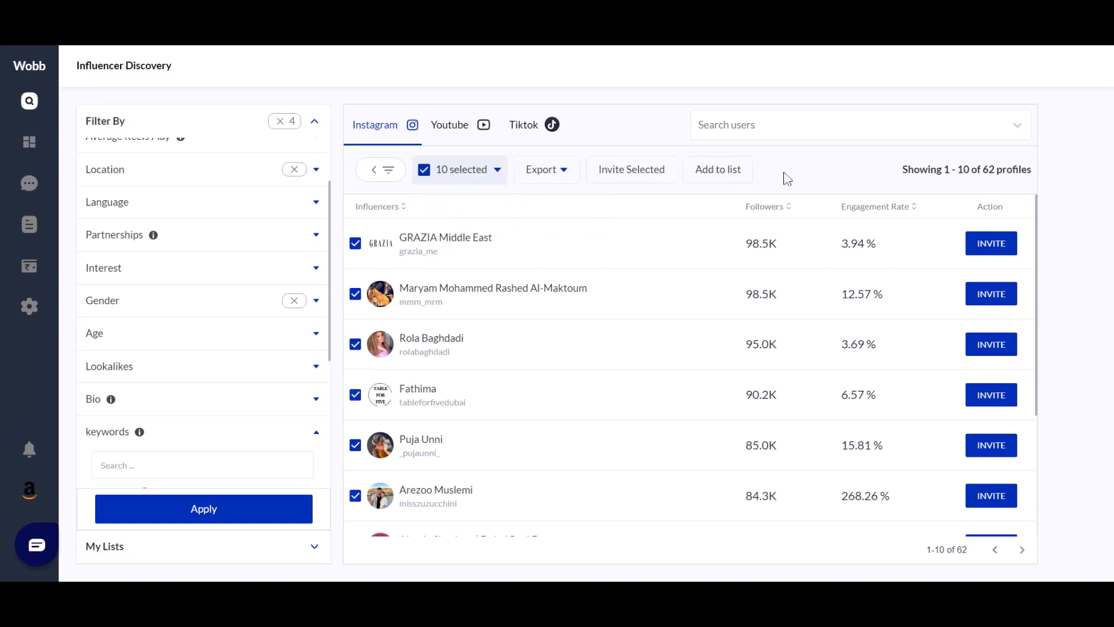
click(628, 178)
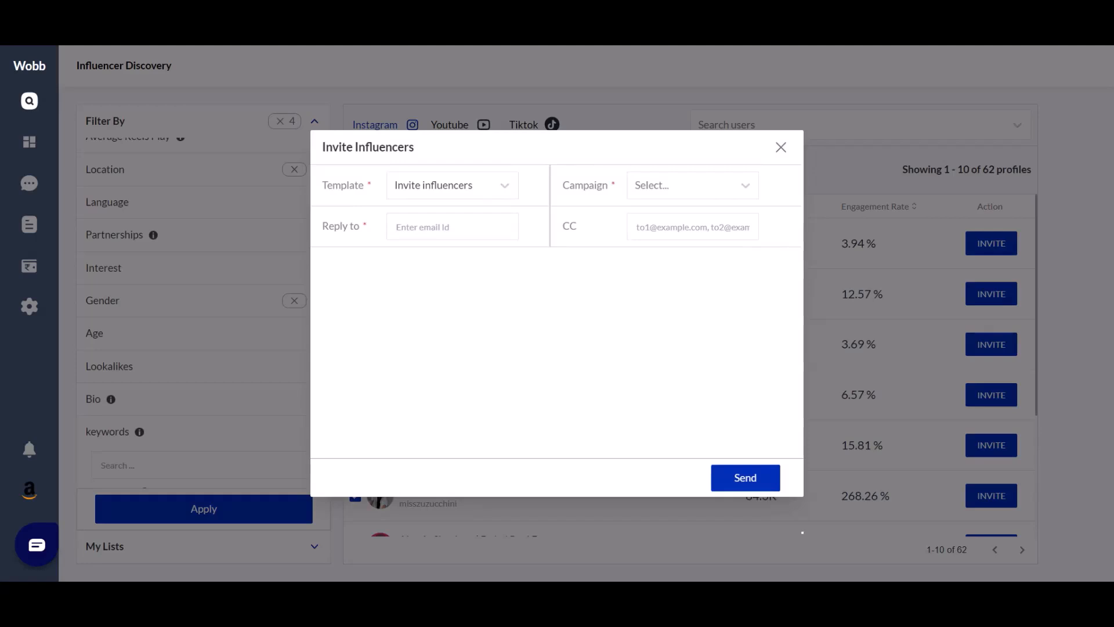
click(671, 199)
click(678, 228)
click(417, 238)
key(Tab)
drag(340, 285, 526, 377)
click(525, 376)
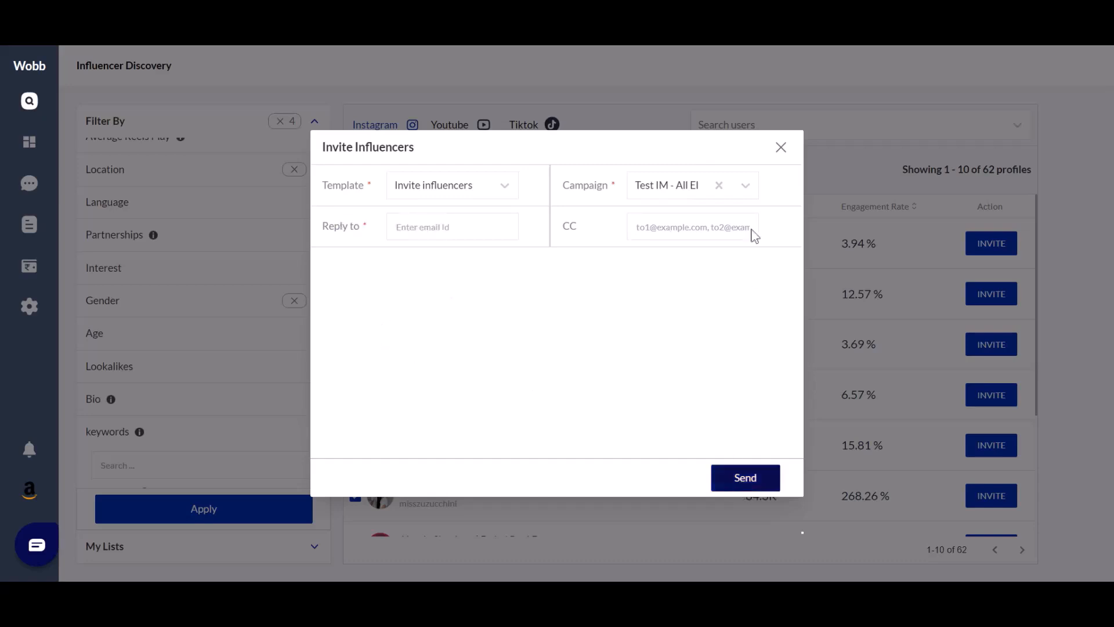
click(781, 149)
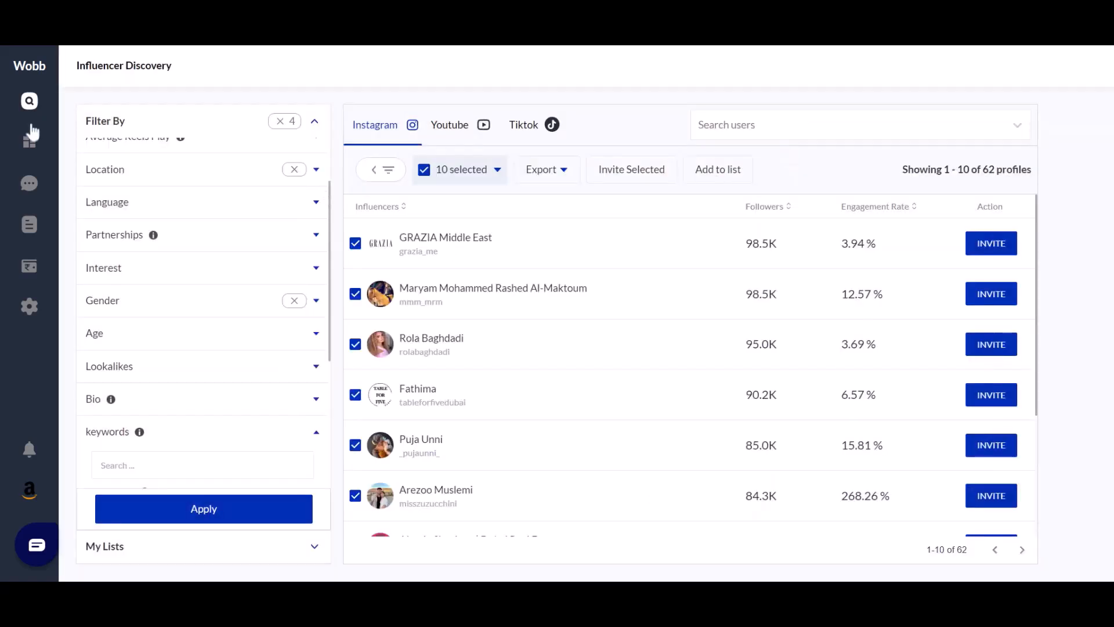
- Start posting a new campaign named Campaign 1 with Influencer Marketing as its objective
mouse_move(29, 142)
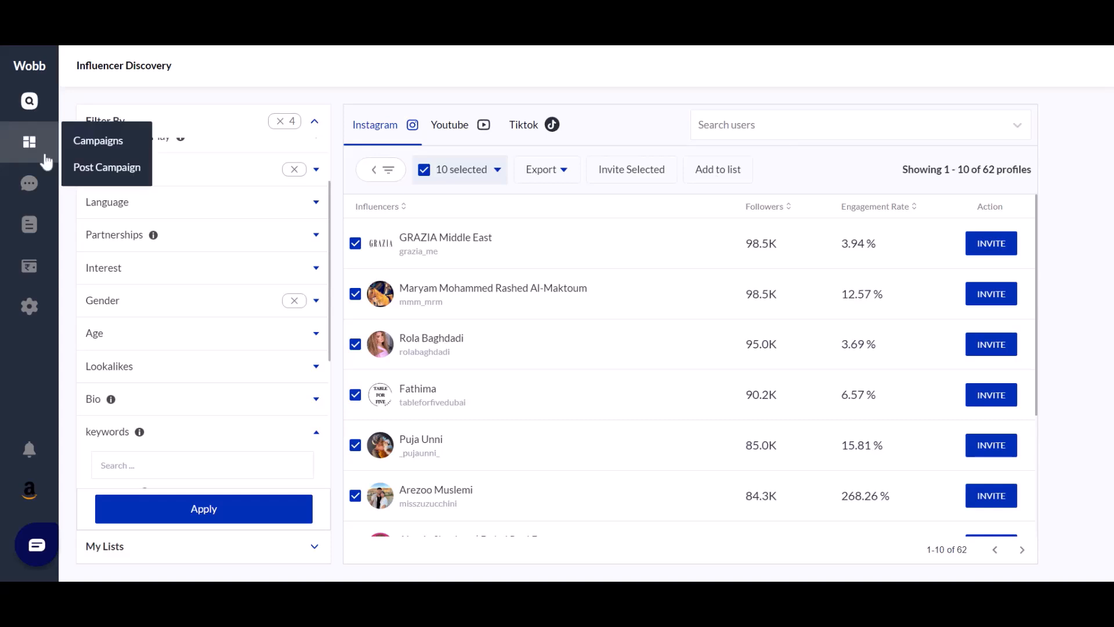
click(119, 173)
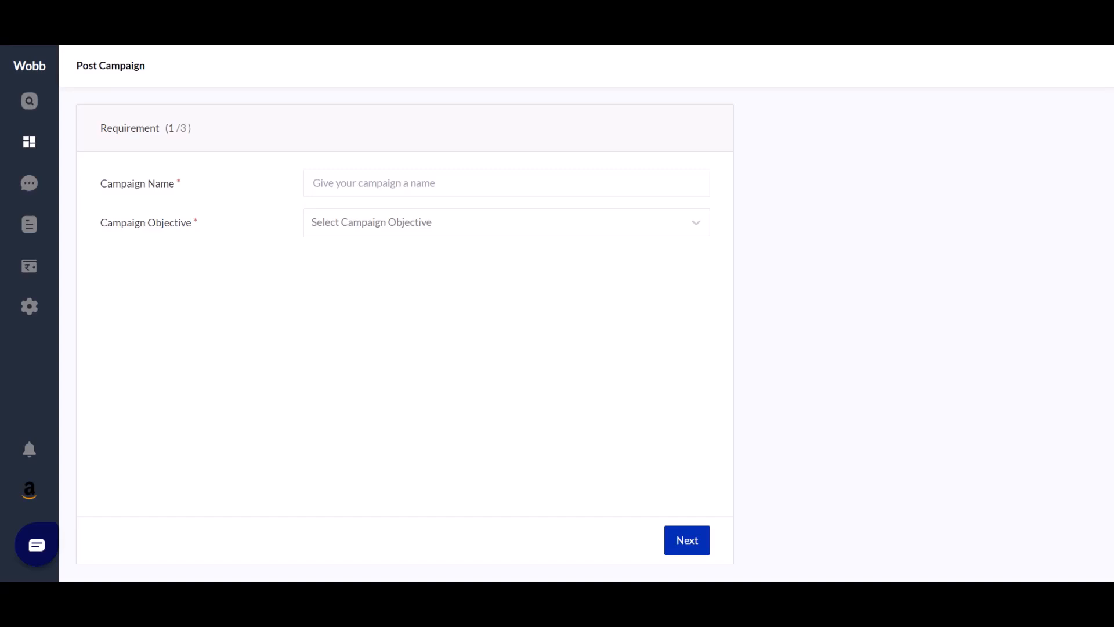
click(360, 186)
text(Campaign 1)
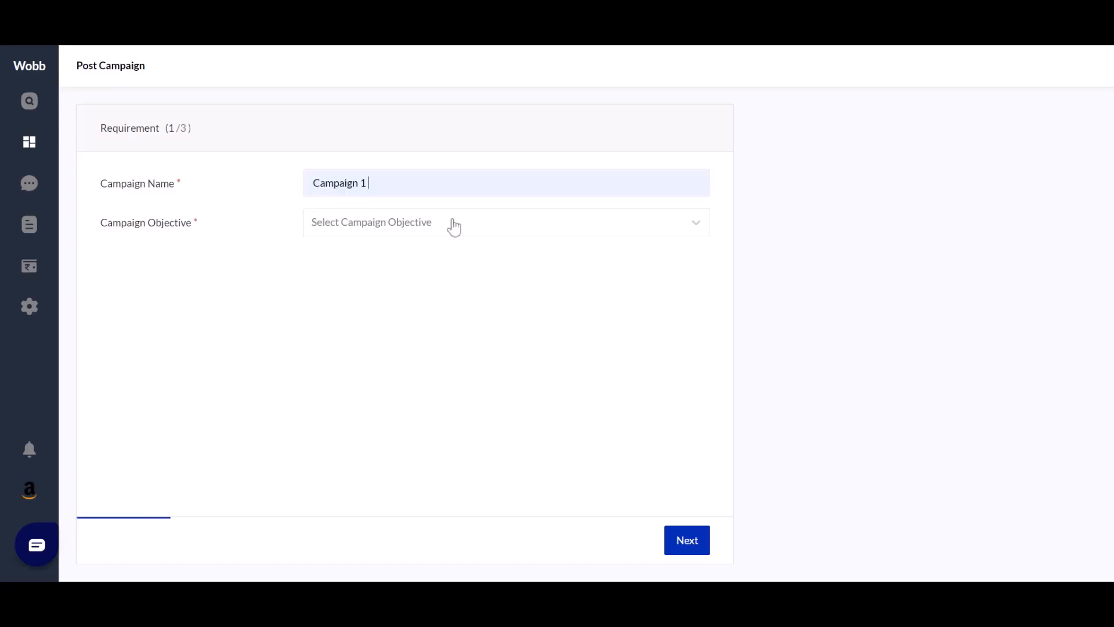
click(450, 226)
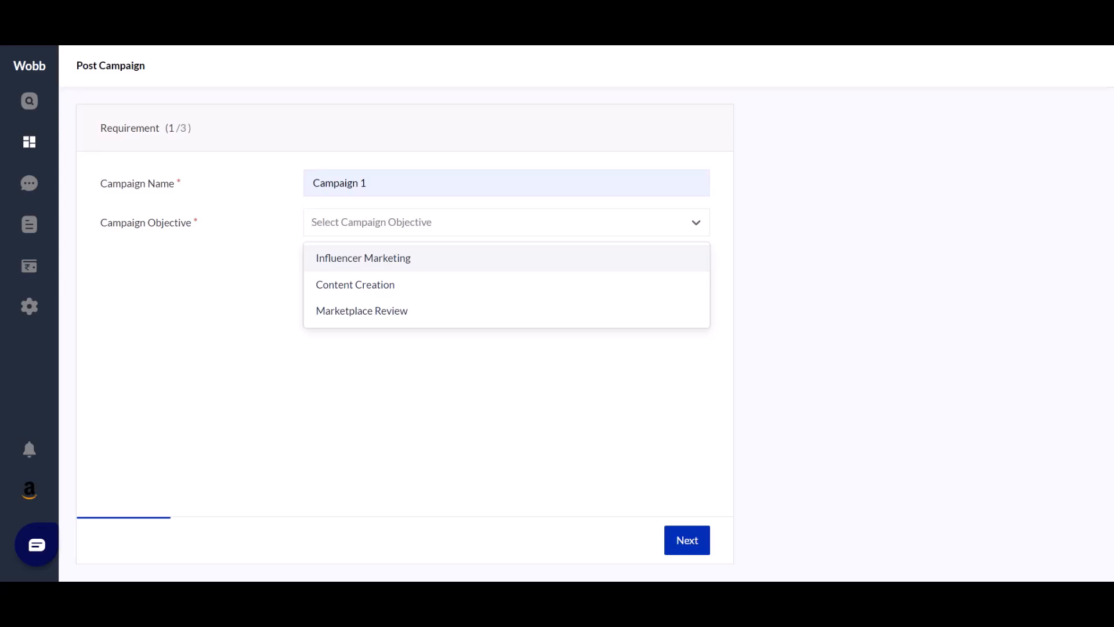
click(437, 258)
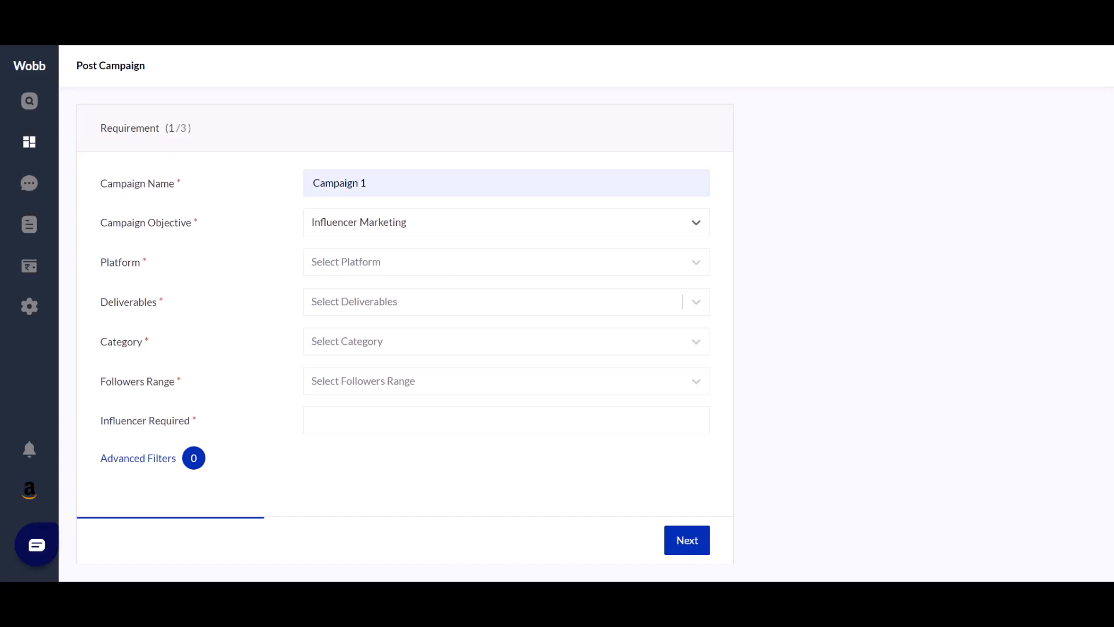
- Set the campaign platform to Instagram and add one each of Reels, Story With Link and Link In Bio as deliverables
click(434, 262)
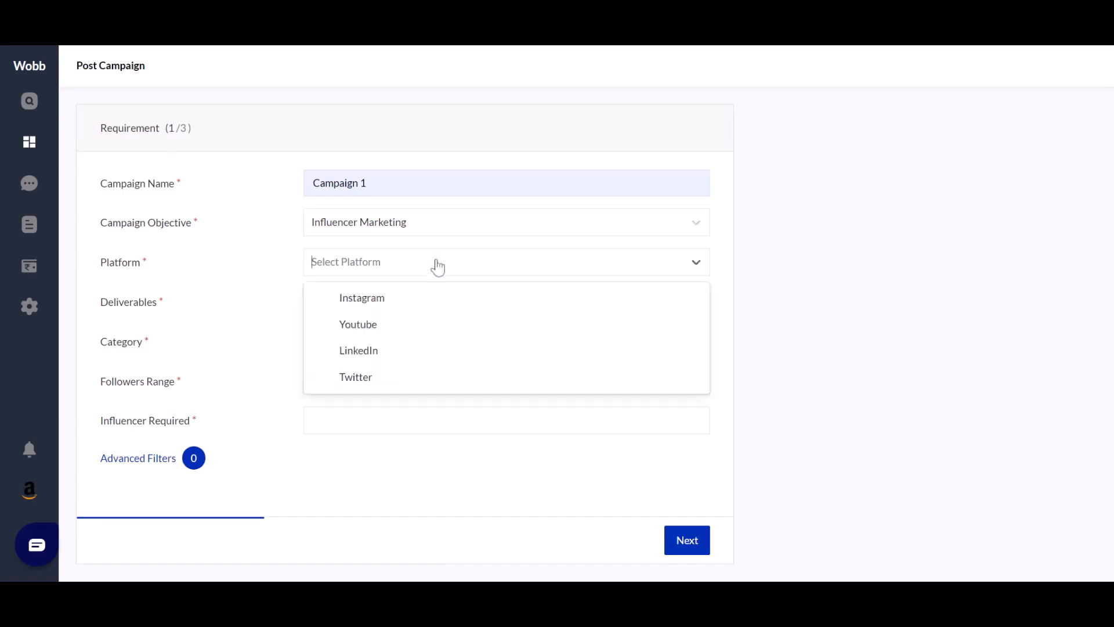
click(409, 306)
click(430, 309)
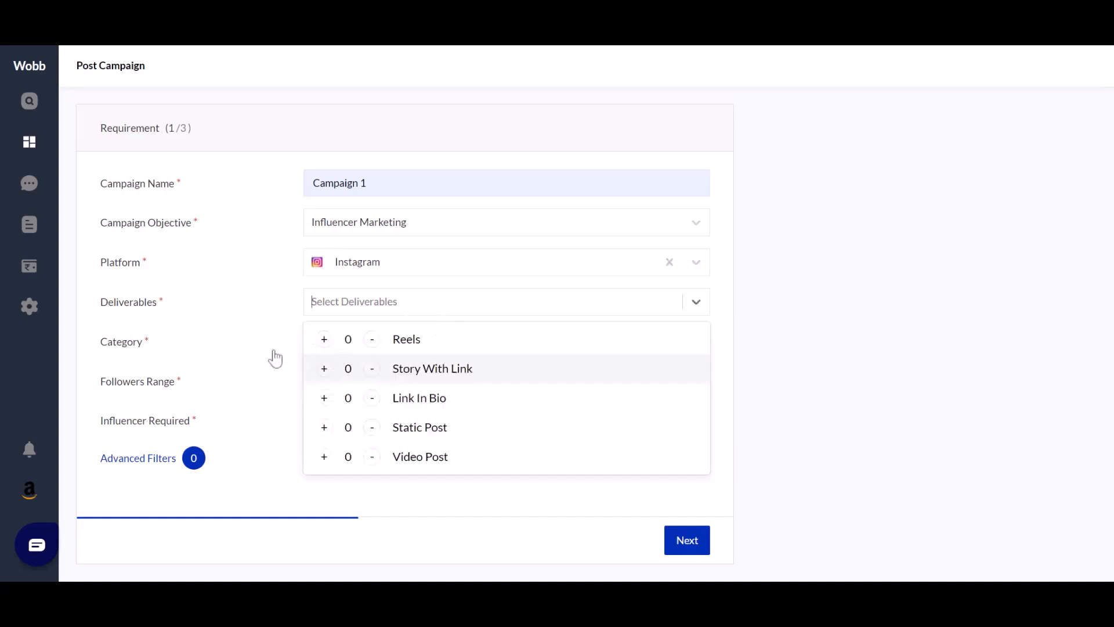
click(325, 342)
click(324, 369)
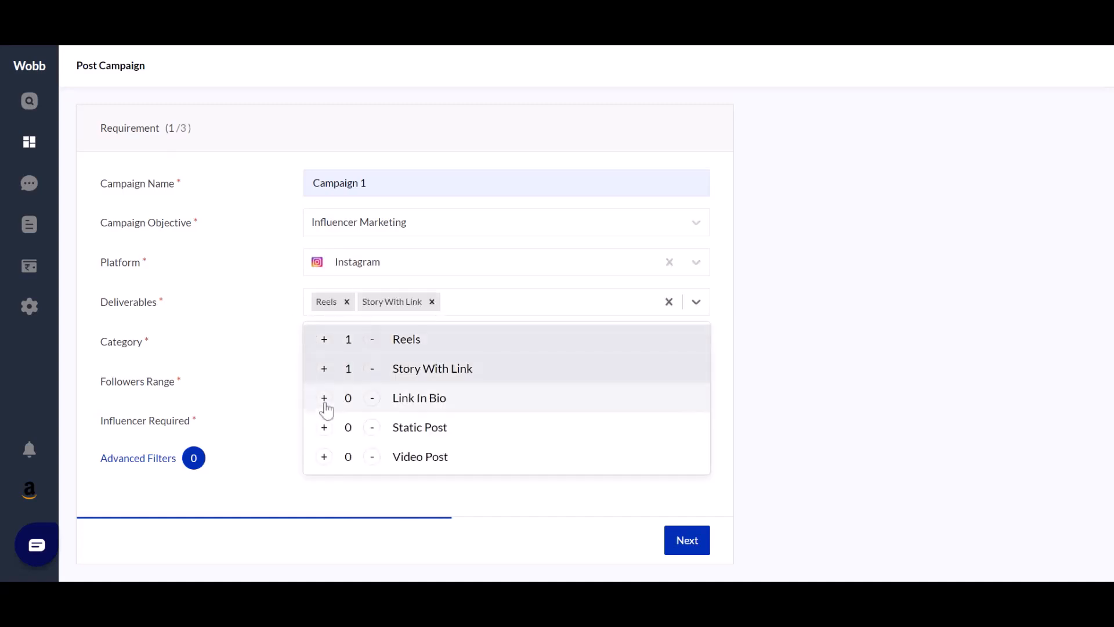
click(325, 399)
click(286, 414)
- Set the campaign category to Comedy with all of its subcategories
click(395, 347)
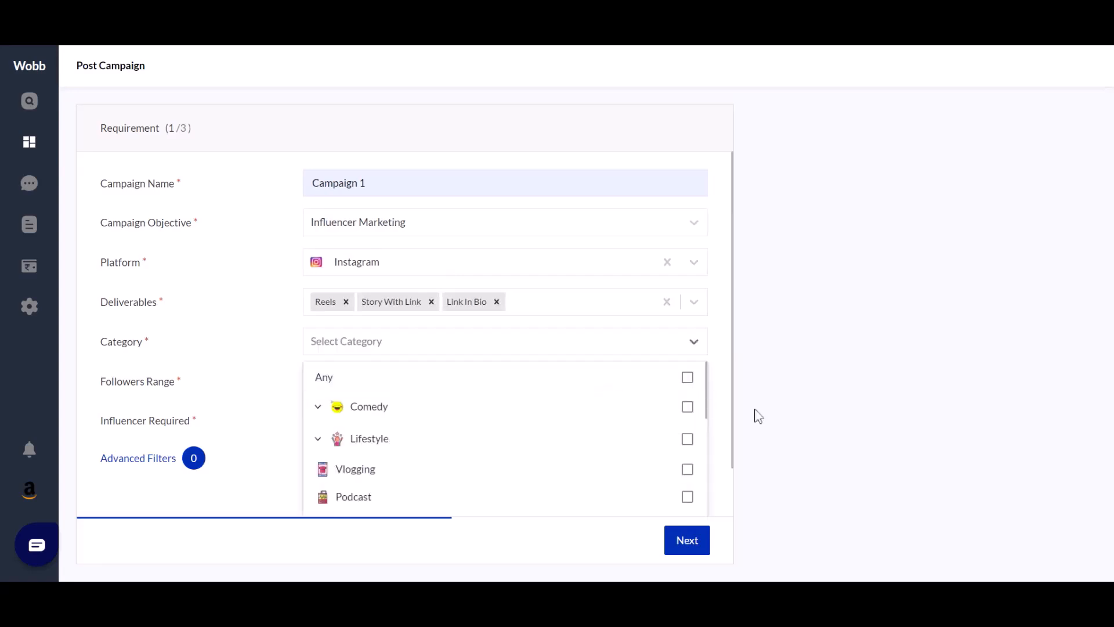
click(687, 406)
click(256, 343)
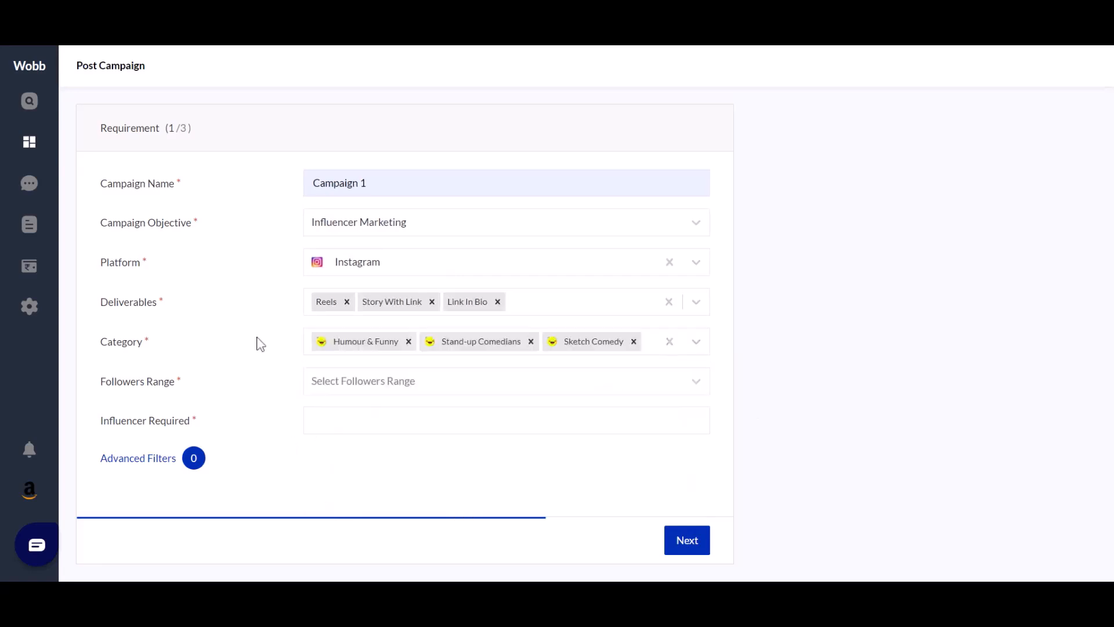
- Set the followers range to Micro (10K - 50K) and the influencers required to 200, and proceed to the campaign brief
click(357, 383)
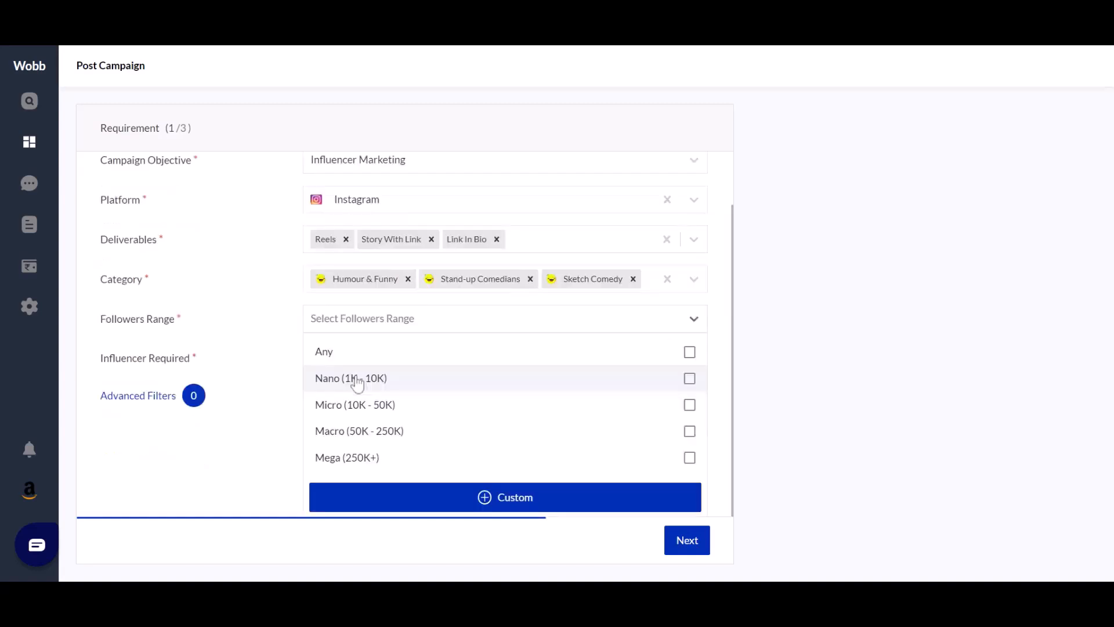
click(369, 409)
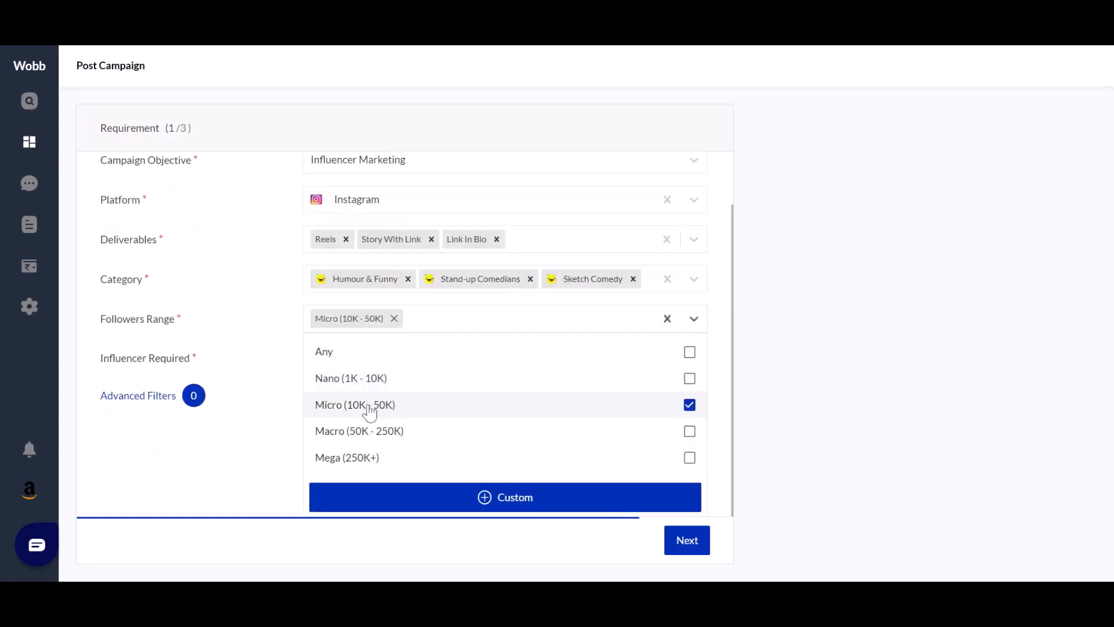
click(248, 385)
click(355, 420)
text(200)
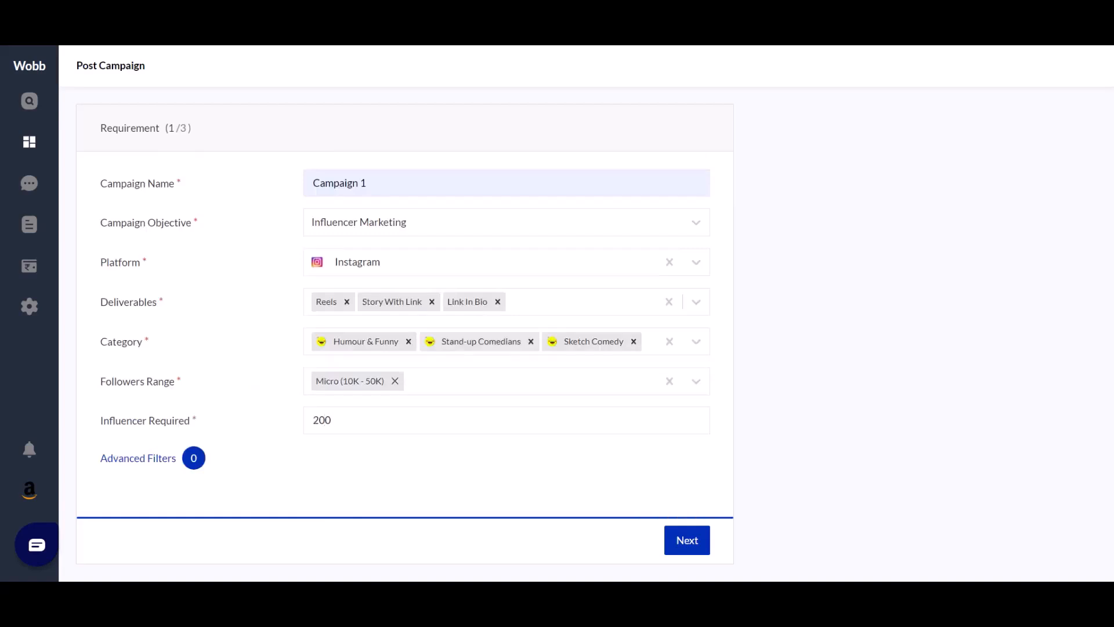
click(691, 548)
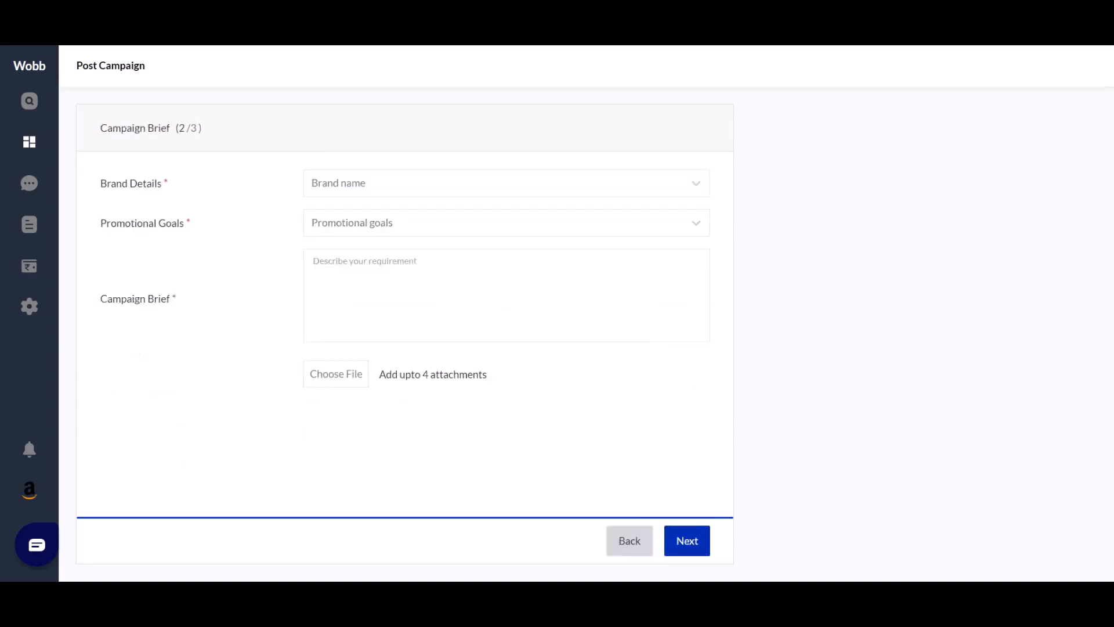
- Choose htcindia as the brand and Brand Awareness as the promotional goal, using its preset campaign brief
click(450, 185)
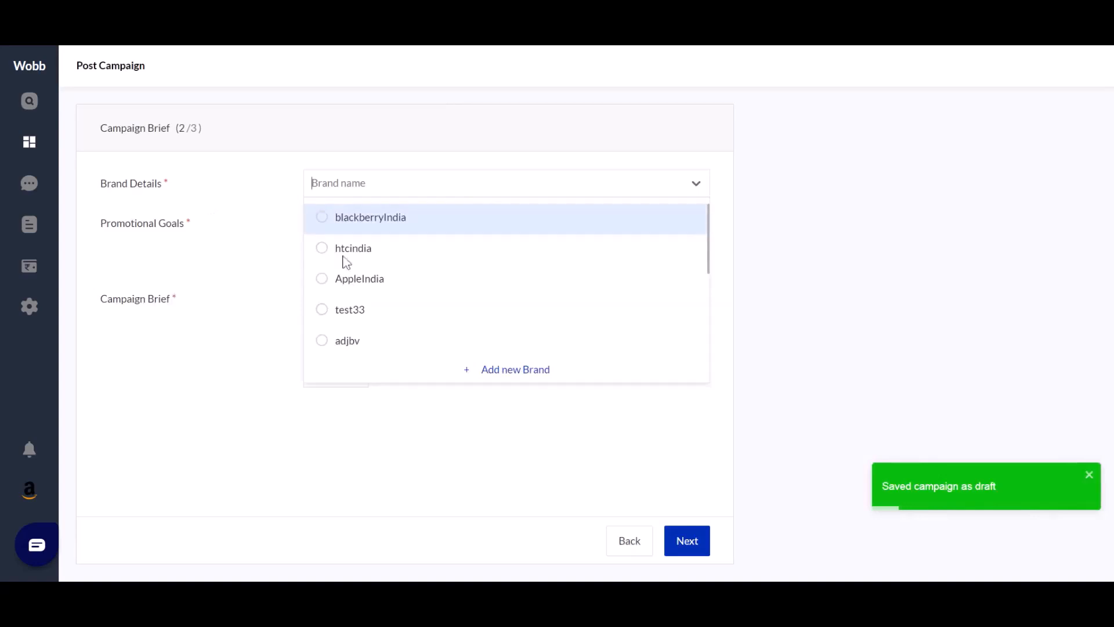
click(323, 252)
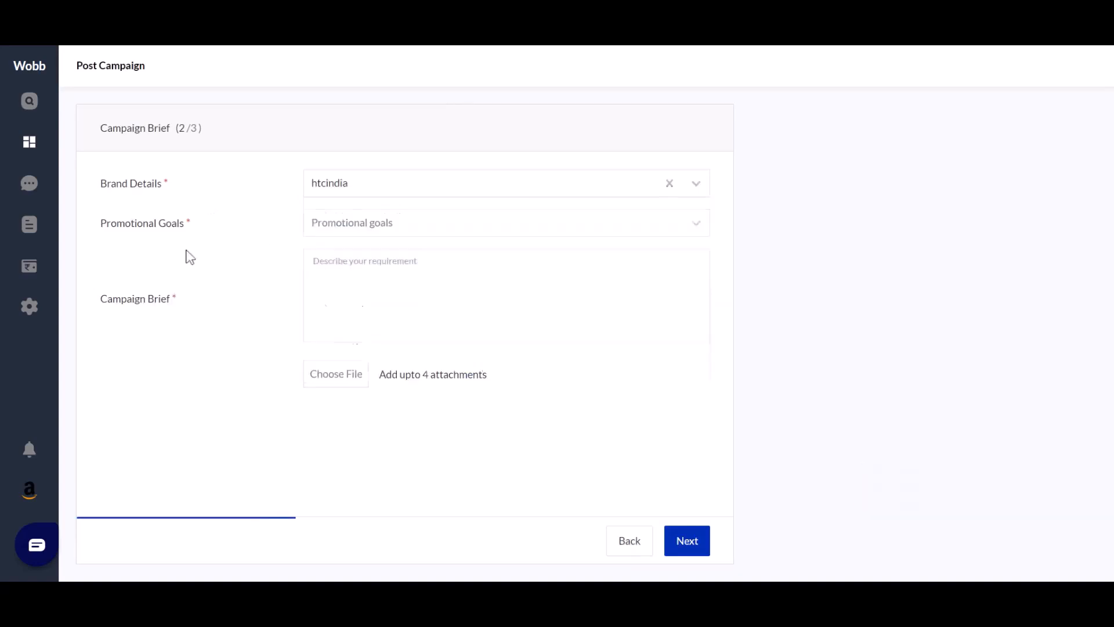
click(372, 235)
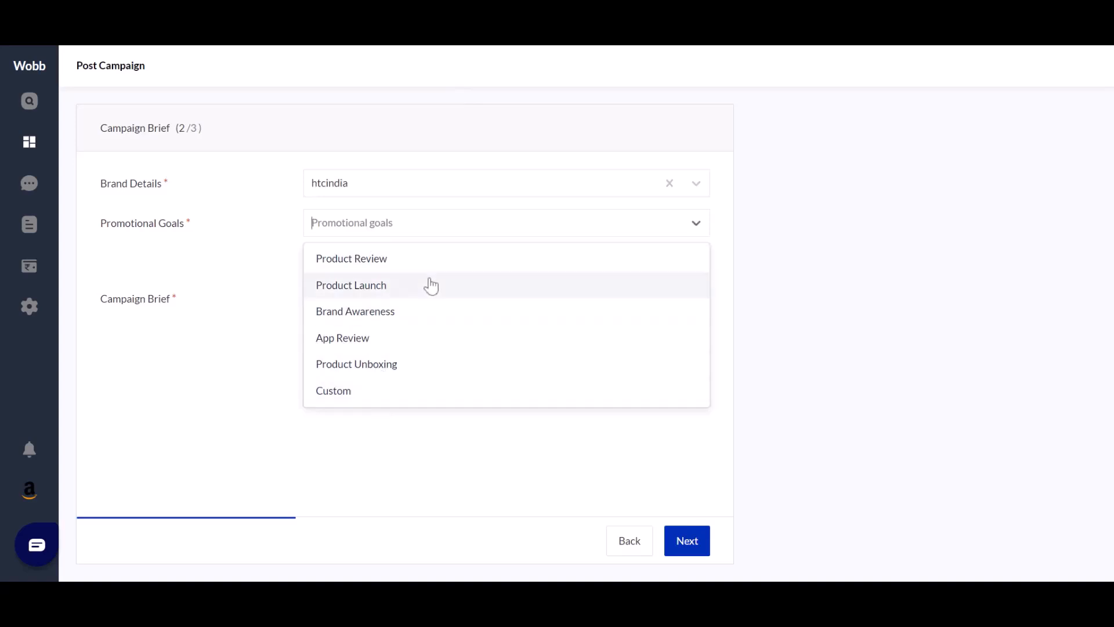
click(413, 316)
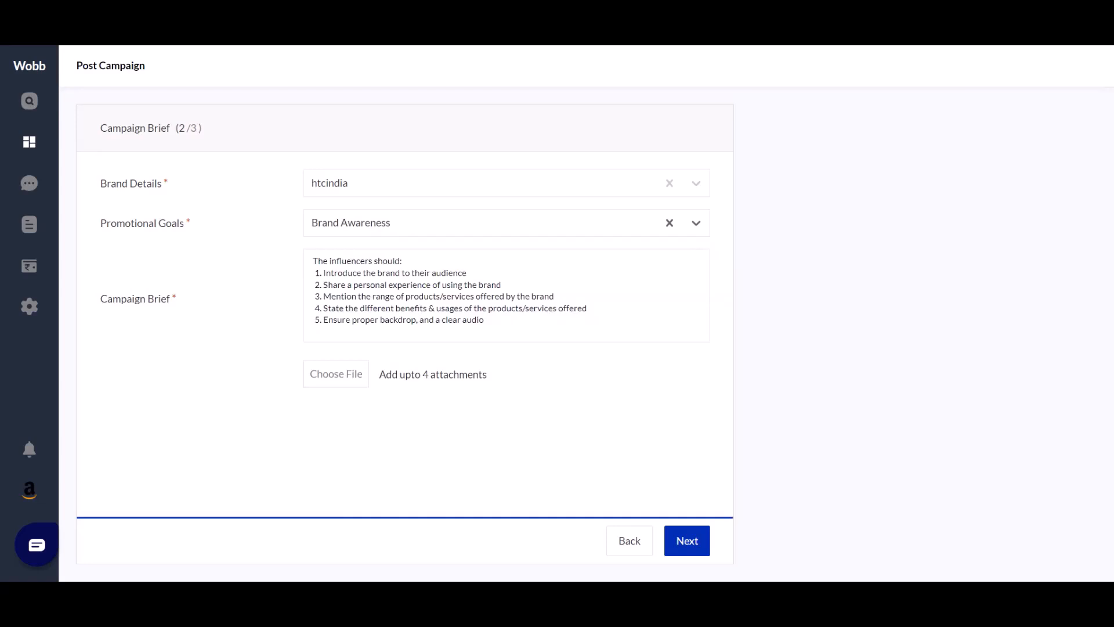
- Accept the preset campaign brief without attachments and proceed to the payouts and milestones
click(440, 308)
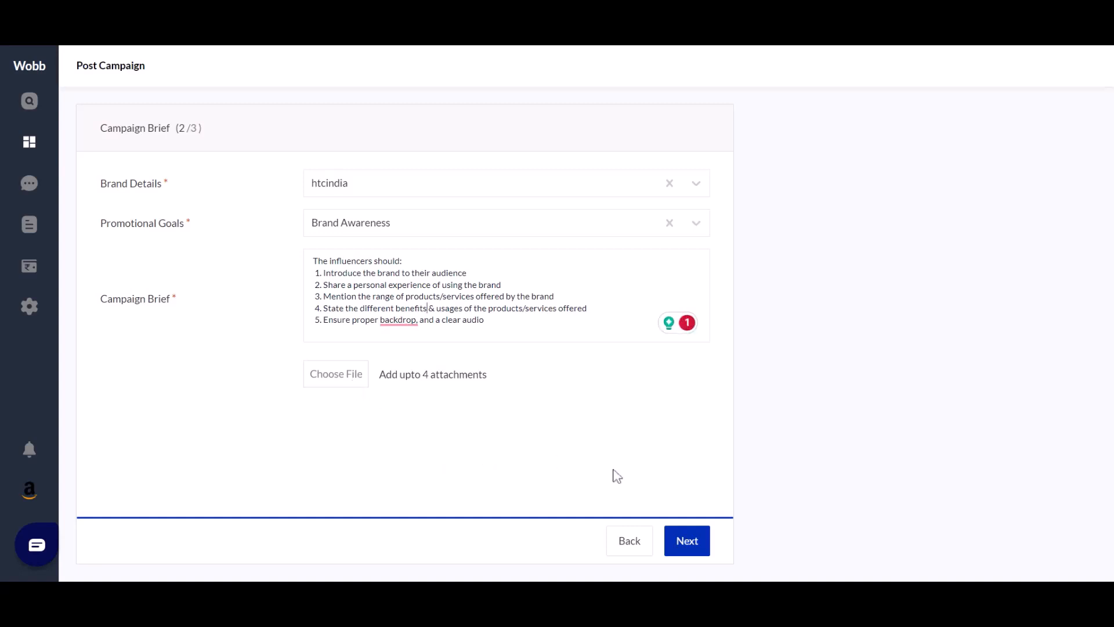
click(681, 550)
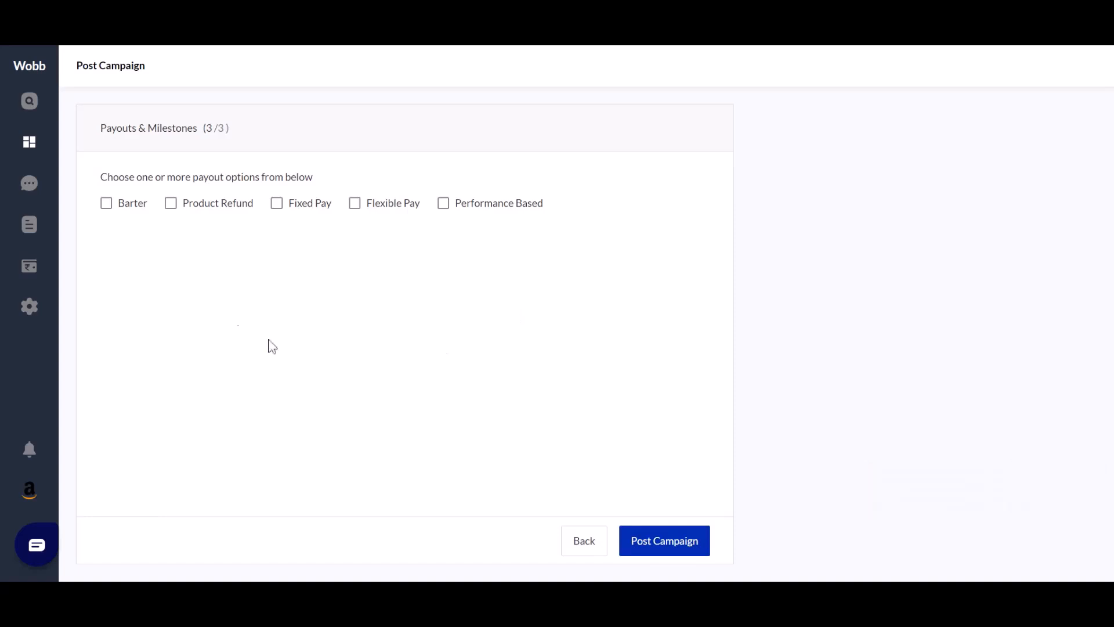
- Try the Barter payout option, look over its milestones and product links entry, and deselect it
click(108, 205)
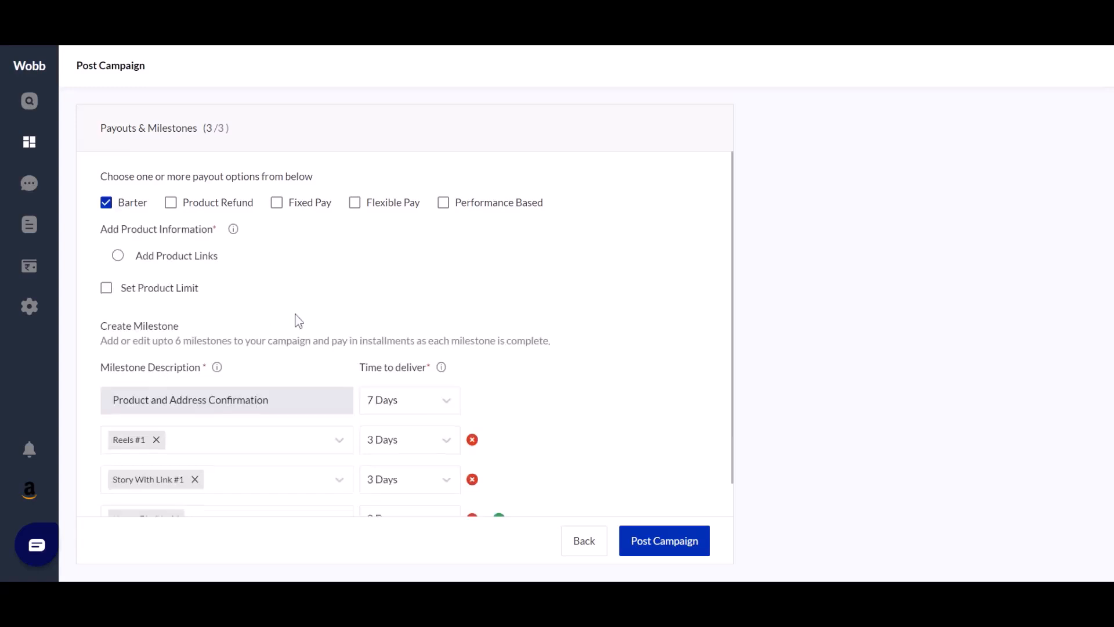
scroll(299, 321, down, 1)
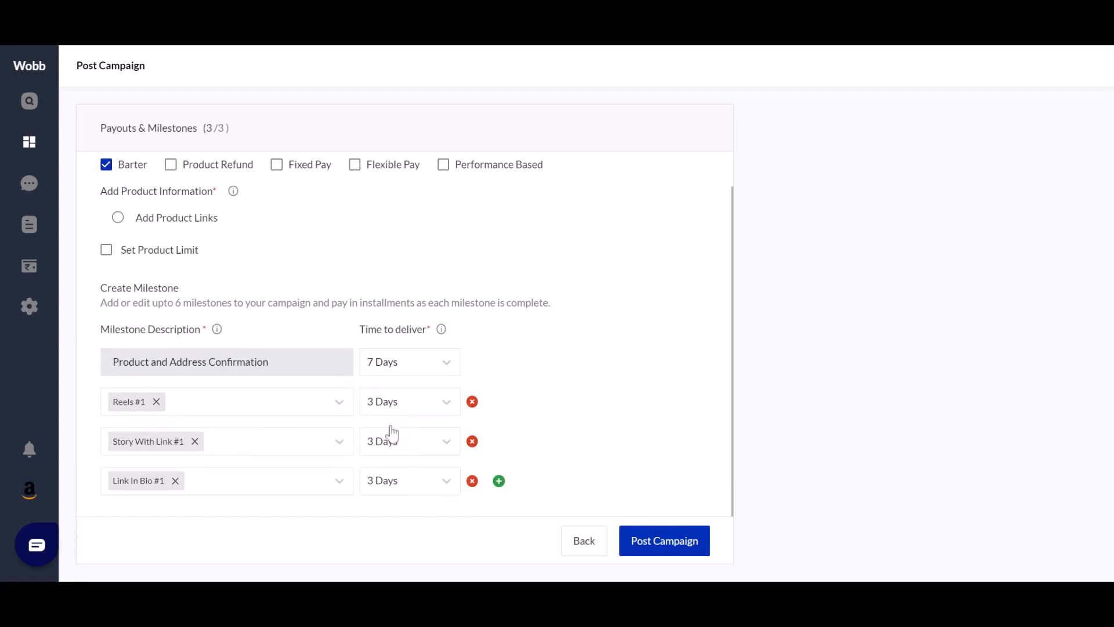
scroll(390, 413, up, 1)
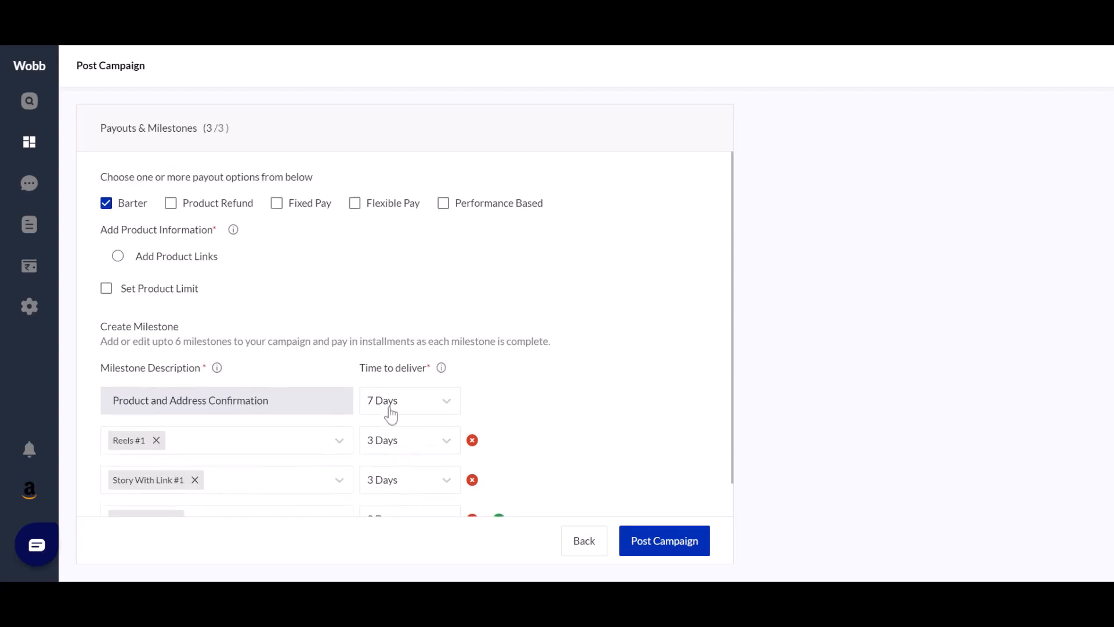
click(118, 258)
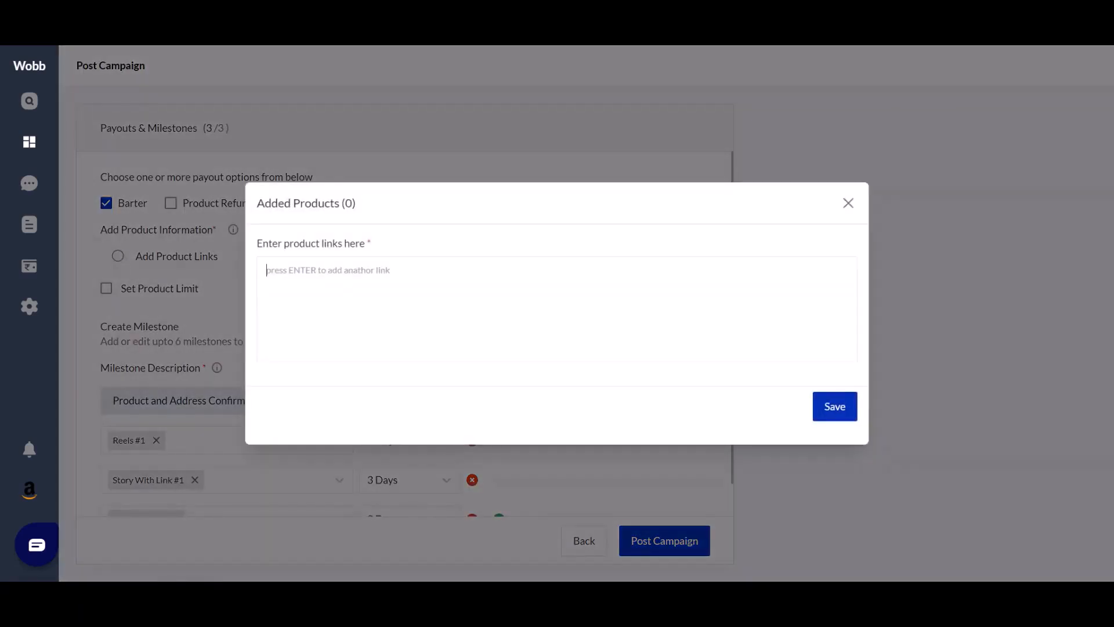
click(848, 212)
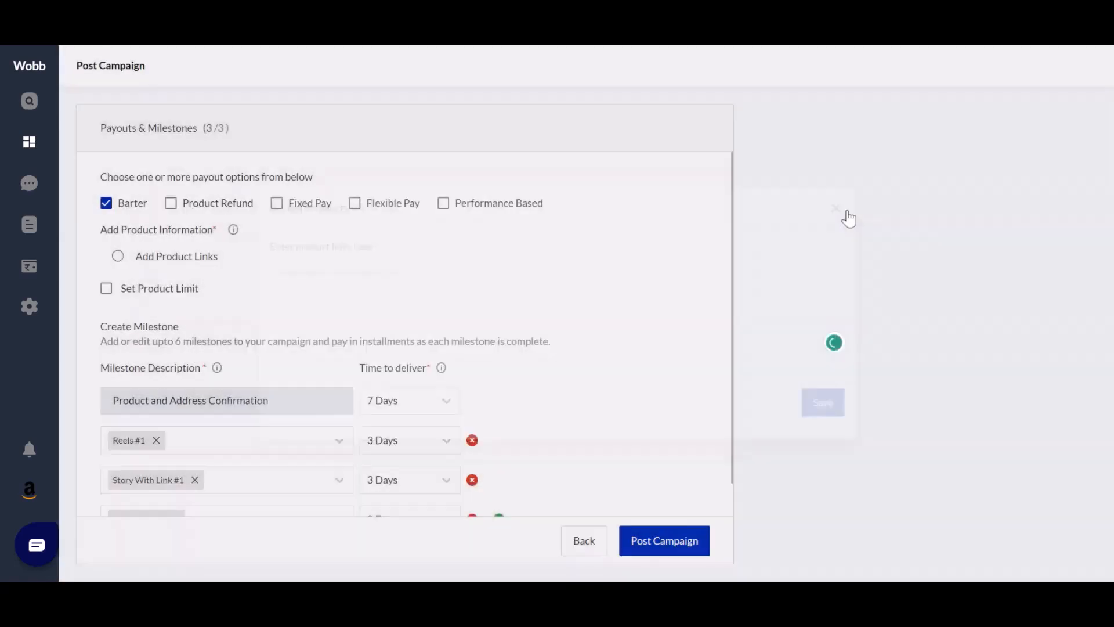
click(107, 203)
- Try the Product Refund payout option, look over its product information and milestones, and deselect it
click(170, 204)
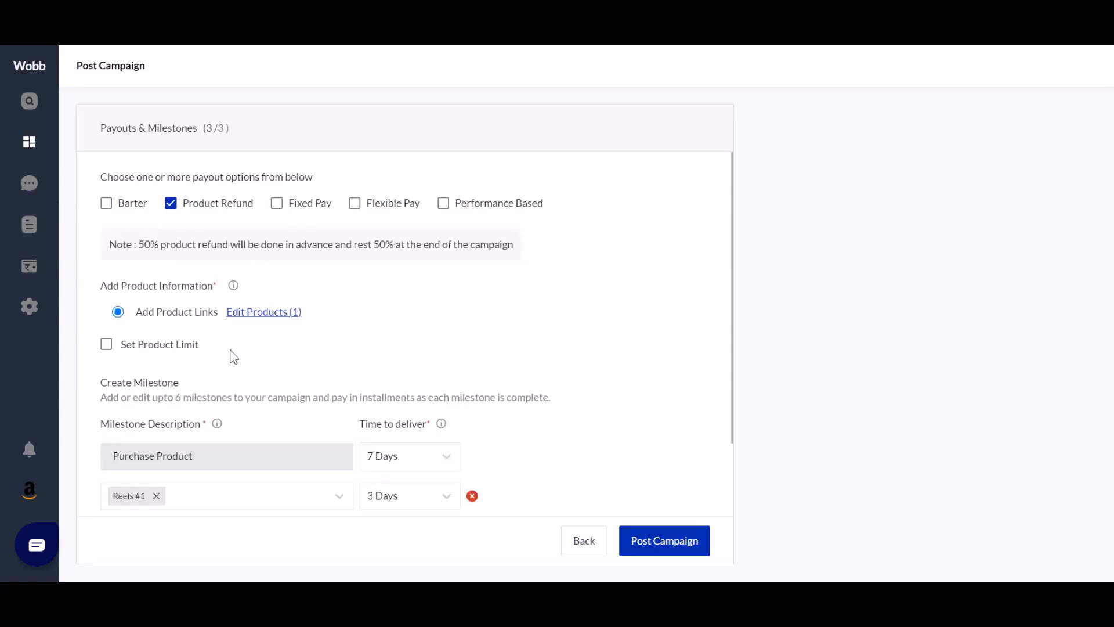
scroll(227, 338, down, 2)
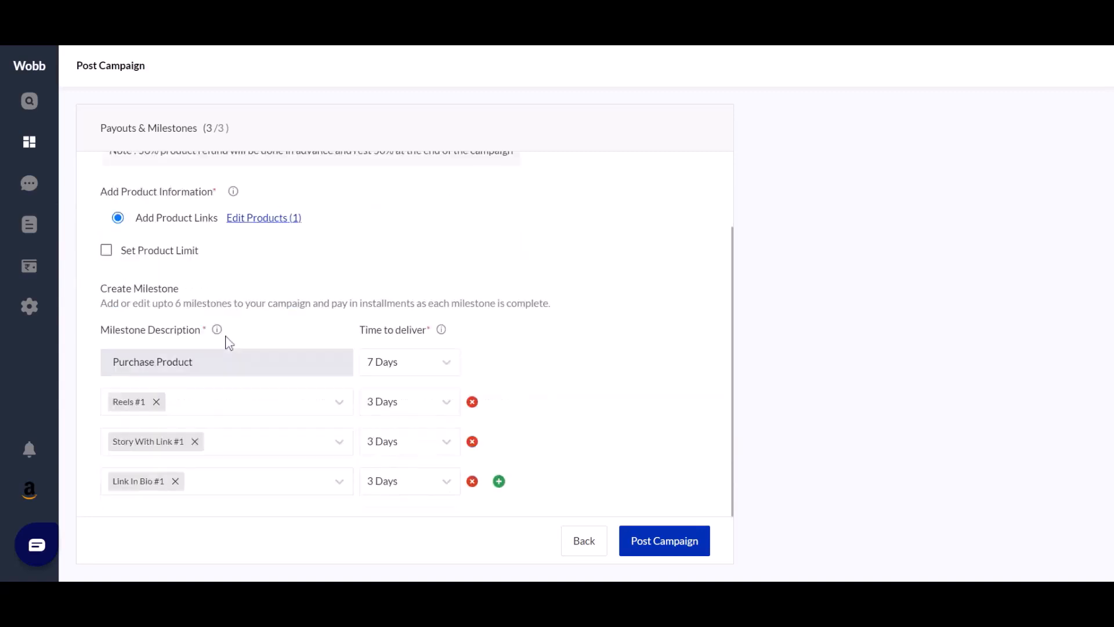
scroll(226, 338, up, 2)
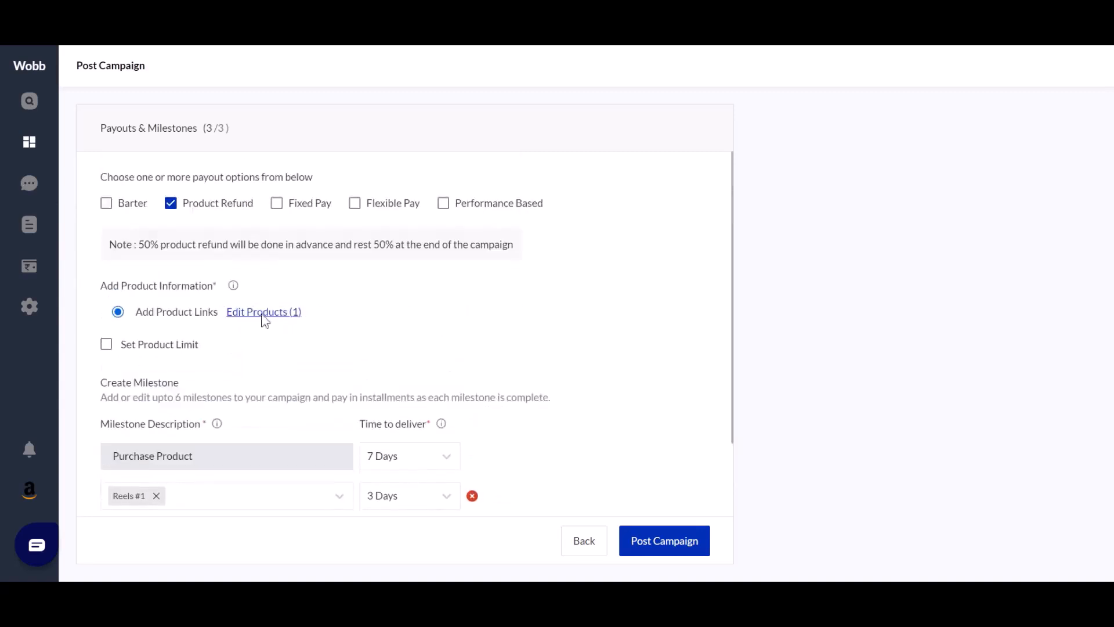
scroll(267, 349, down, 2)
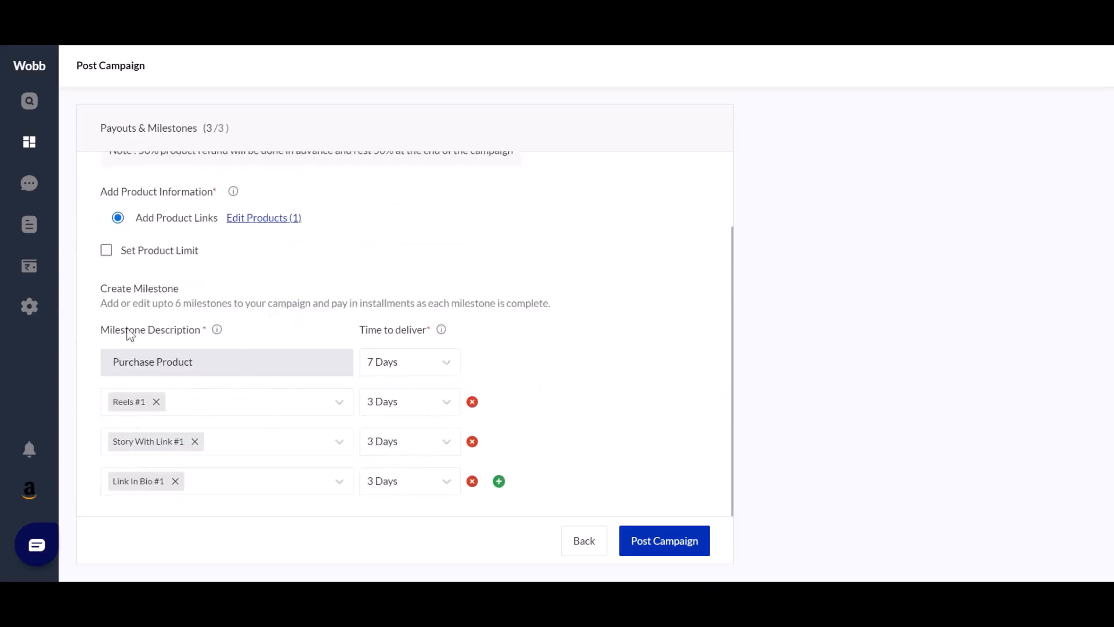
drag(127, 332, 265, 335)
click(264, 334)
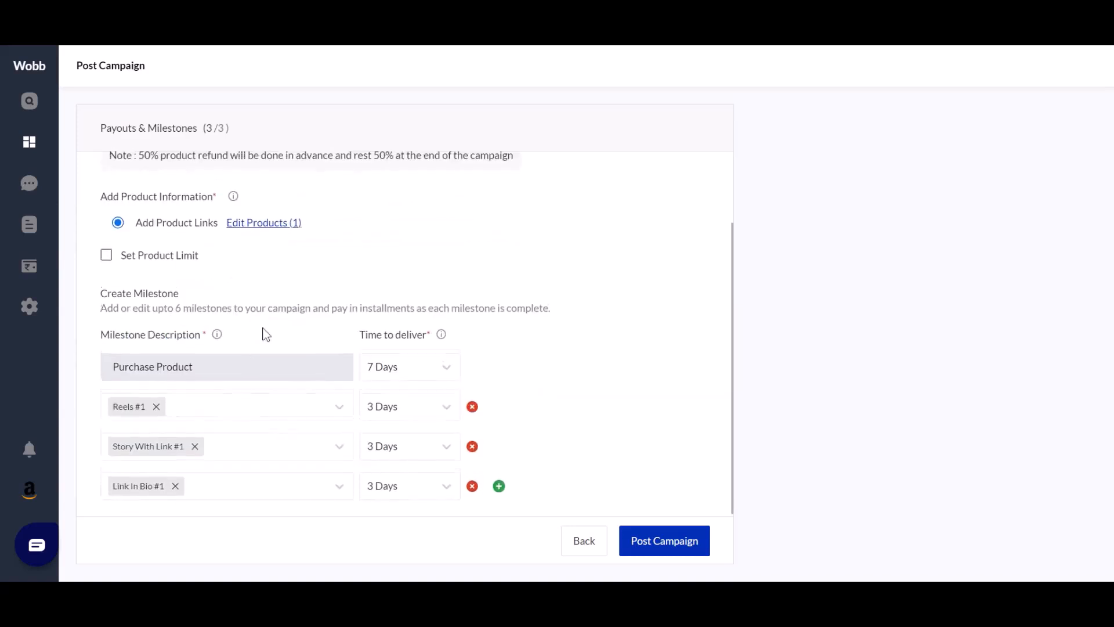
scroll(261, 331, up, 2)
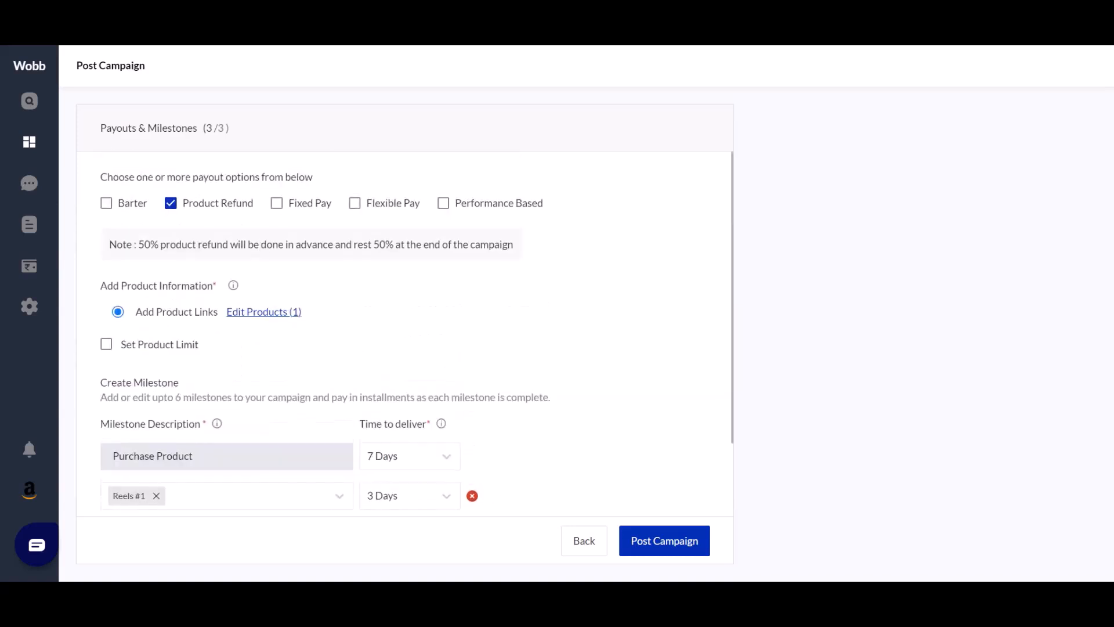
click(236, 209)
- Try the Fixed Pay payout option with a cash payout of ₹2000 per influencer, check the currency choices, and deselect it
click(278, 212)
click(251, 265)
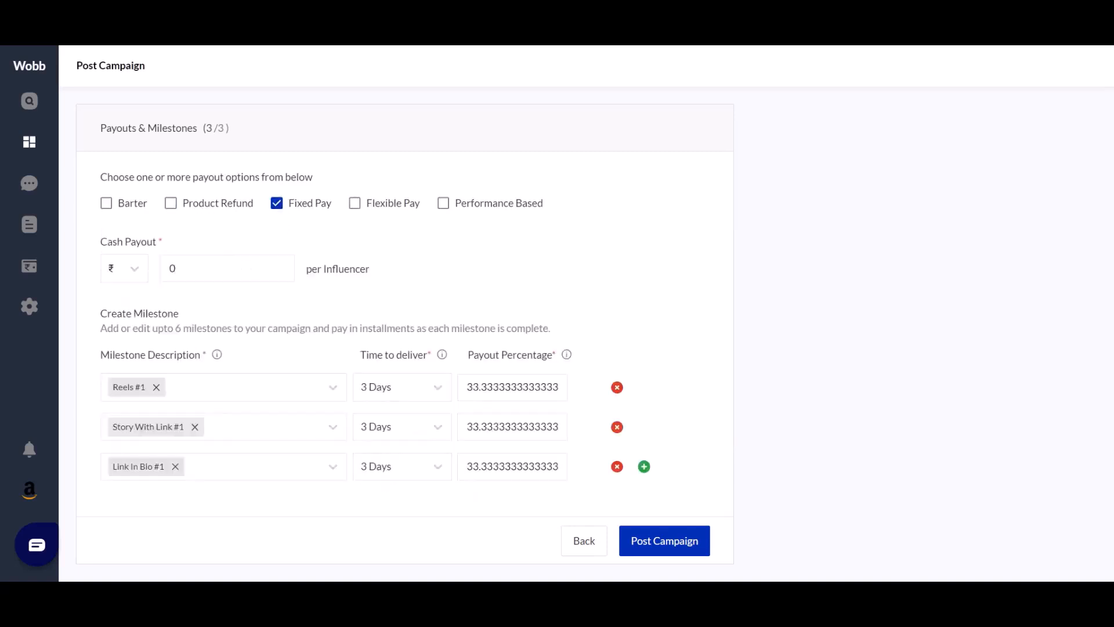
text(0)
key(BackSpace)
text(2)
key(BackSpace)
text(2000)
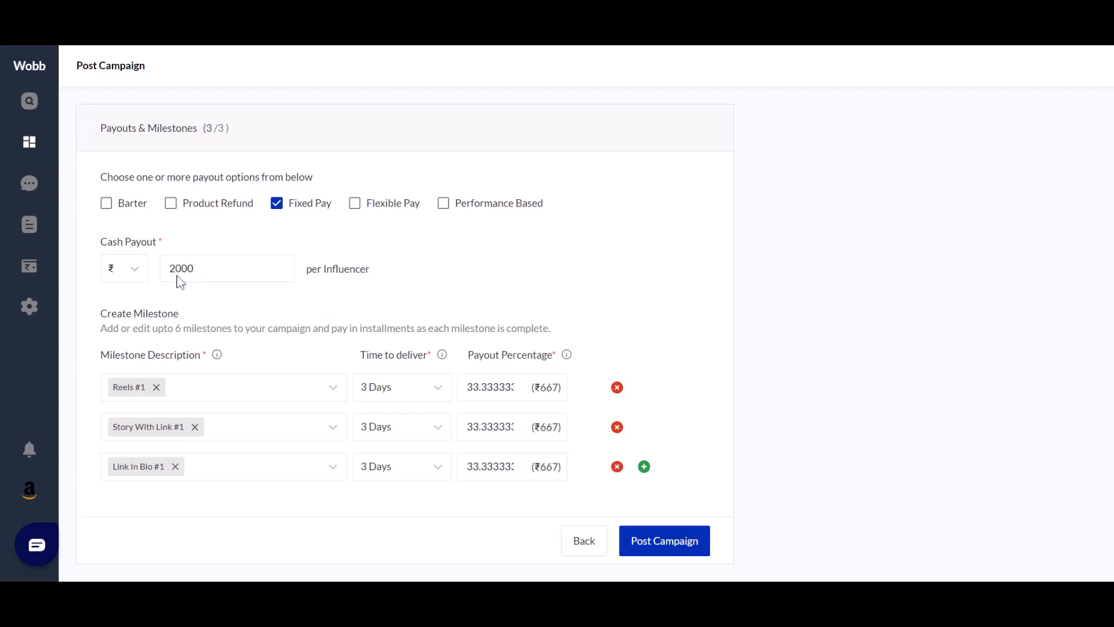
click(125, 269)
click(127, 332)
click(278, 203)
- Try the Flexible Pay payout option with a maximum cash payout of ₹500 per influencer, and deselect it
click(355, 209)
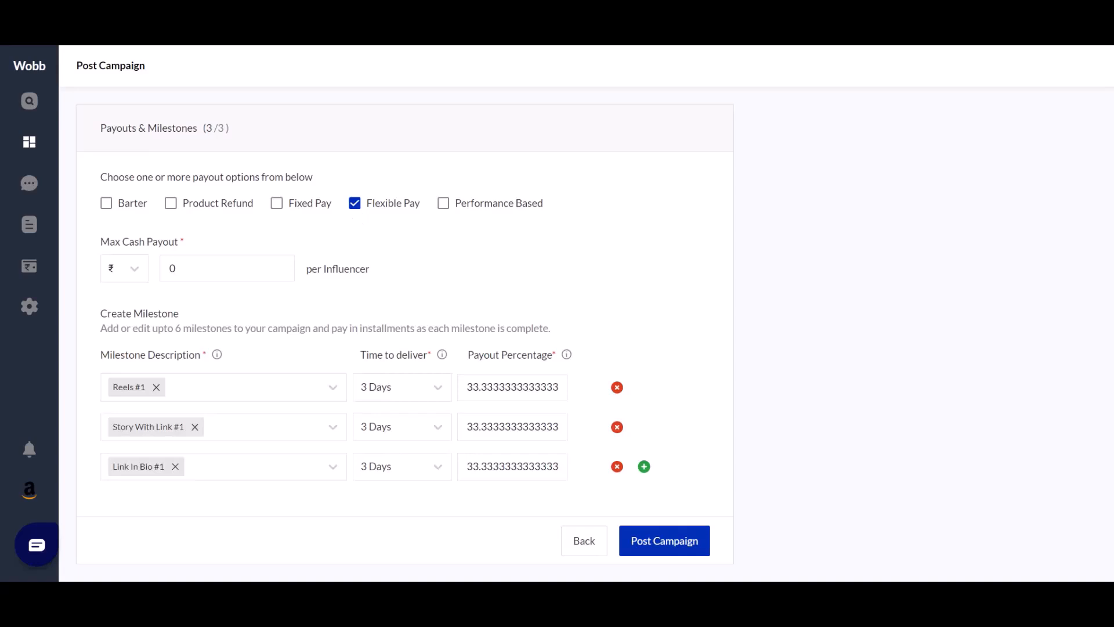
key(BackSpace)
text(500)
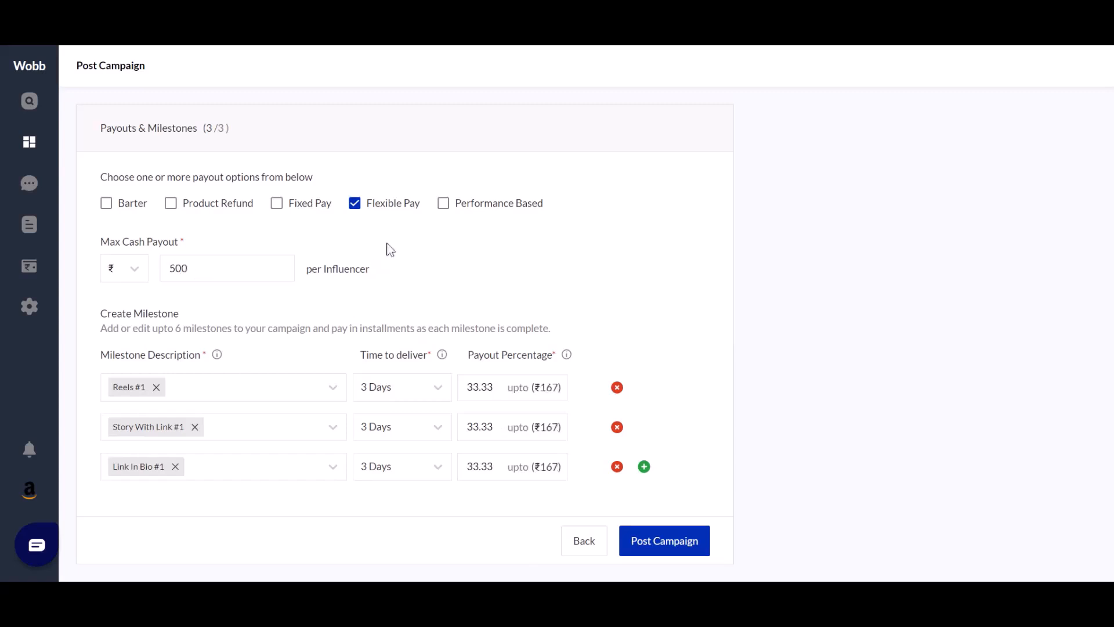
click(355, 206)
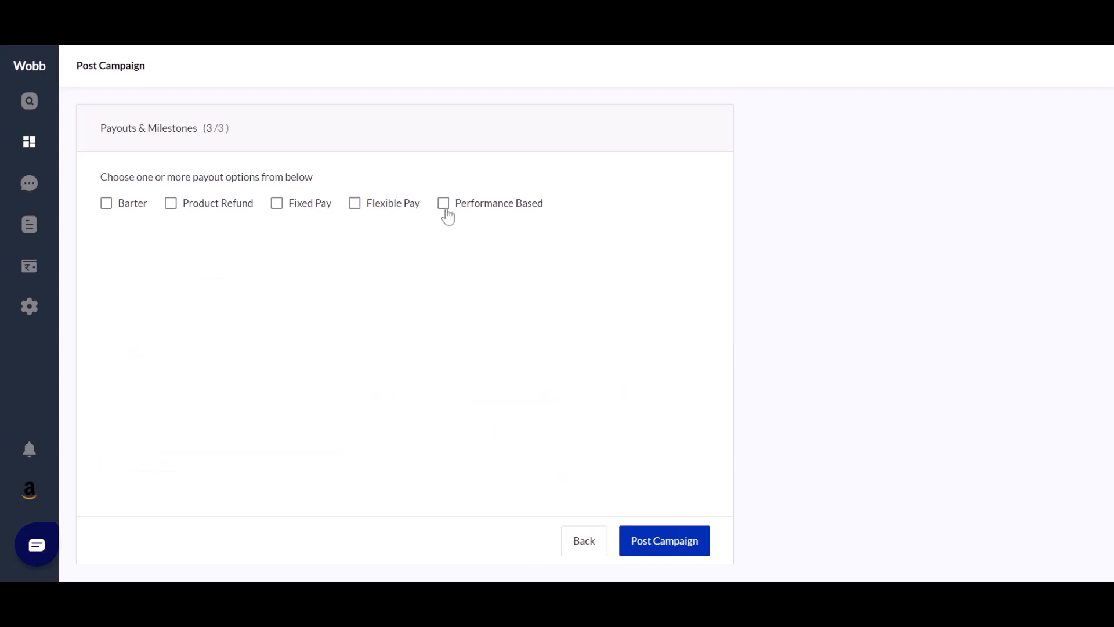
- Choose the Performance Based payout with a cash payout of ₹500 per Sale, and post the campaign
click(443, 205)
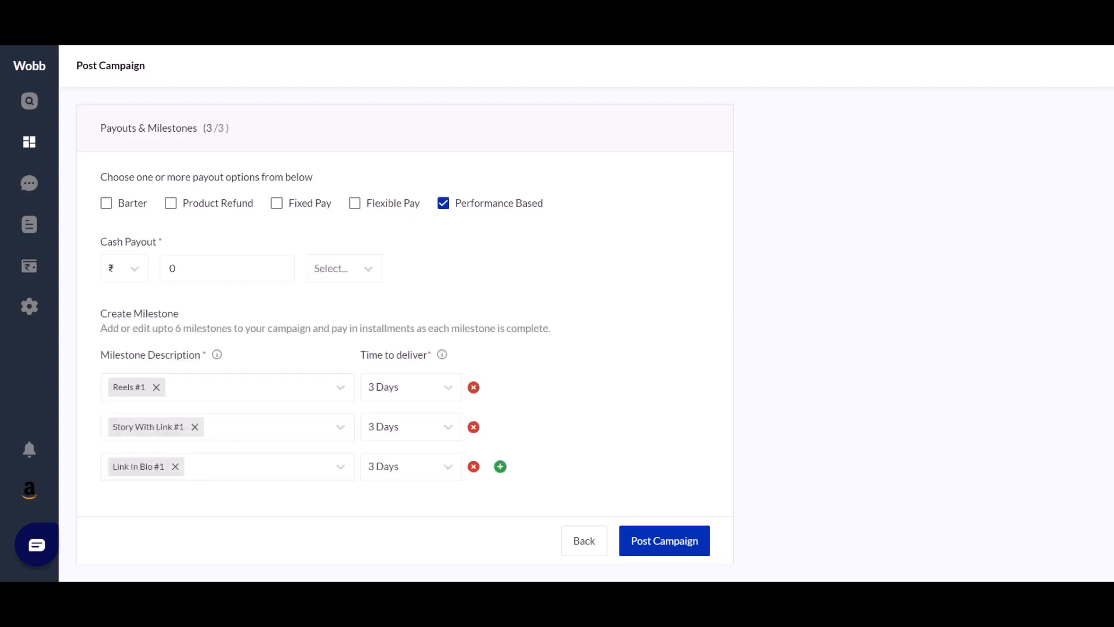
click(350, 277)
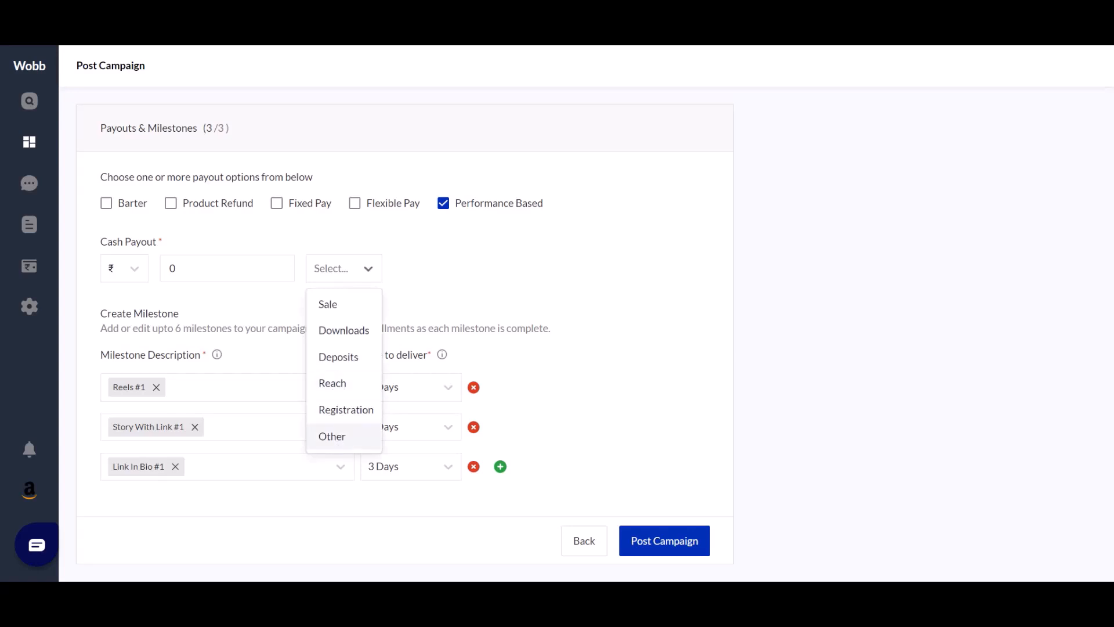
click(328, 305)
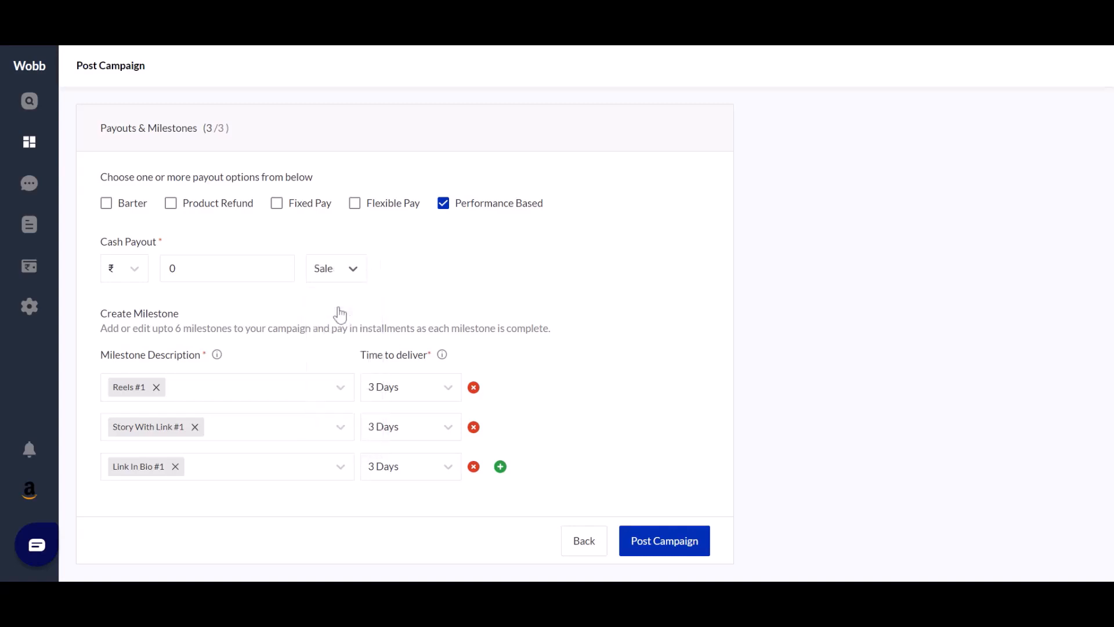
click(254, 277)
key(BackSpace)
text(500)
click(683, 553)
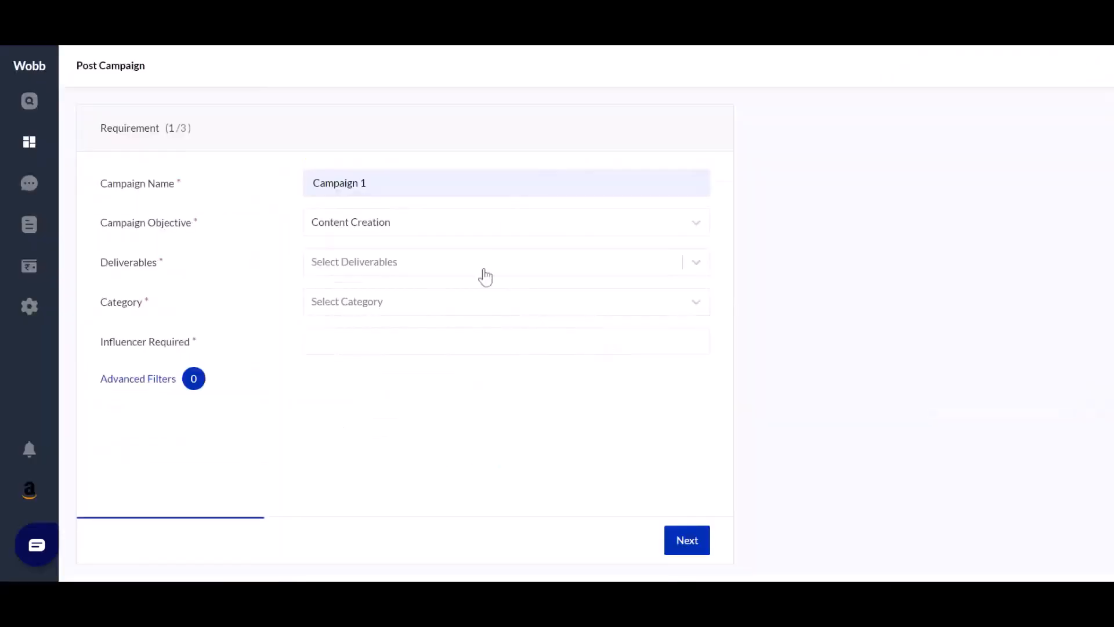
- Keep Content Creation as the objective of Campaign 1 and add one Static Content and one Video Content deliverable
click(479, 240)
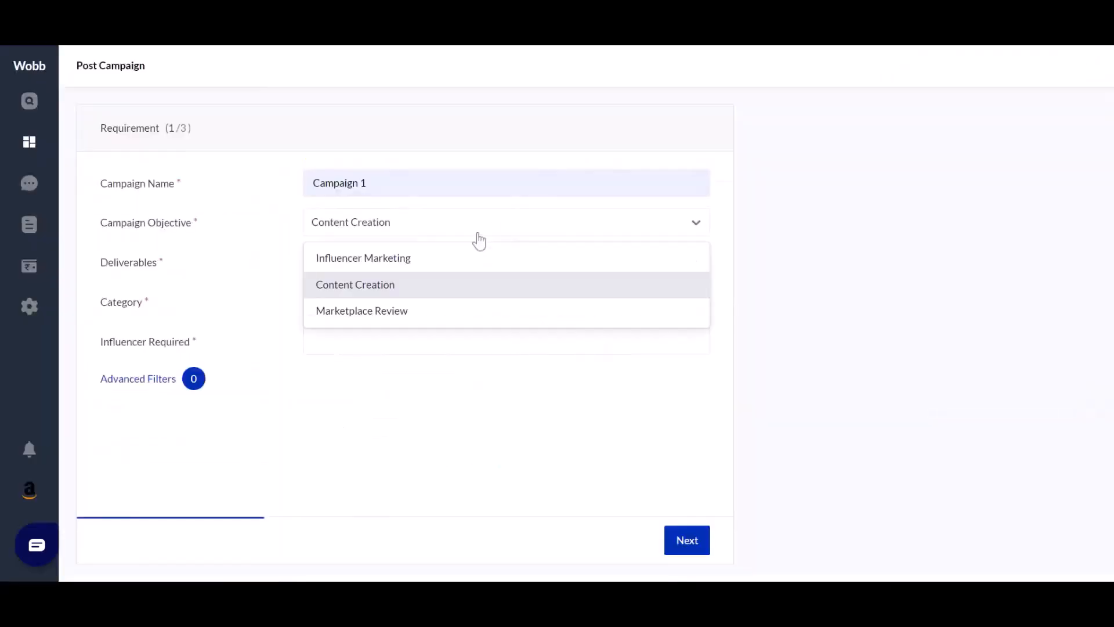
click(288, 293)
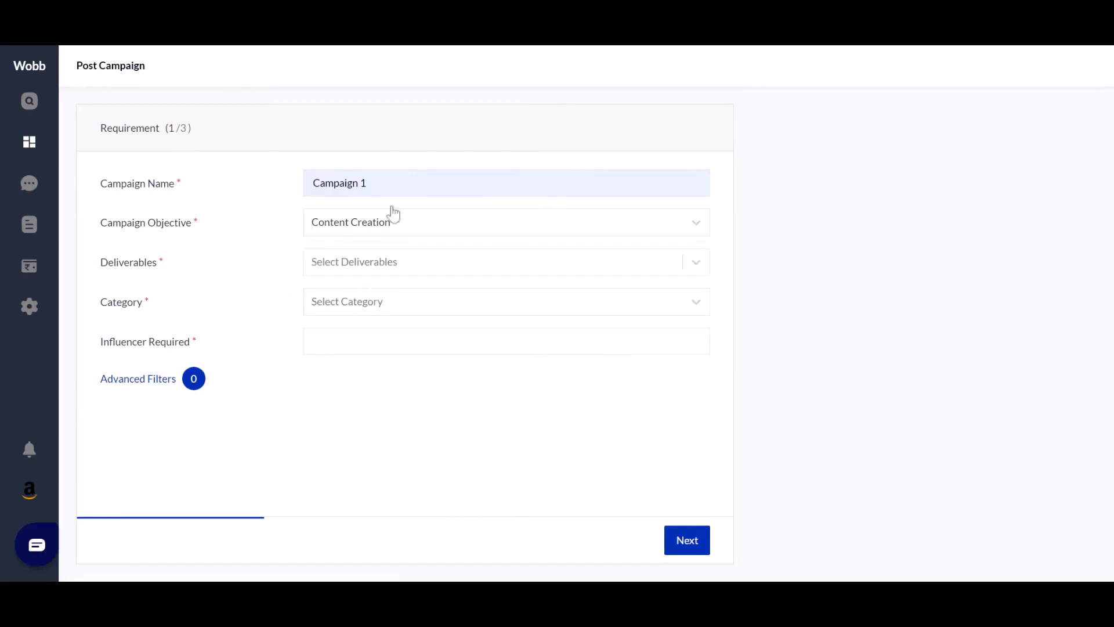
click(395, 267)
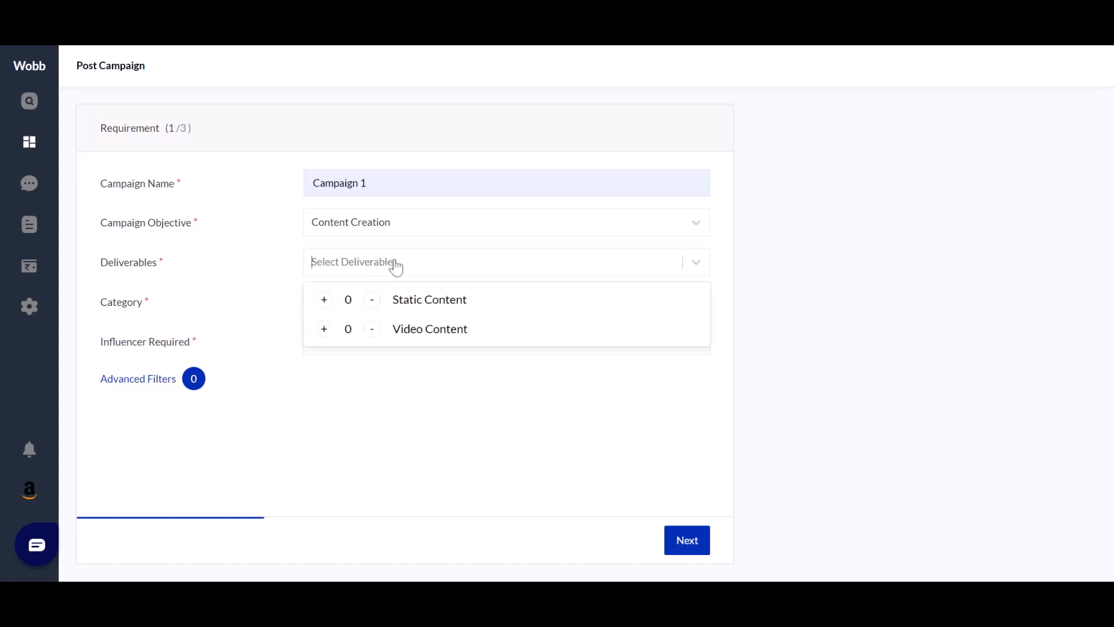
click(324, 300)
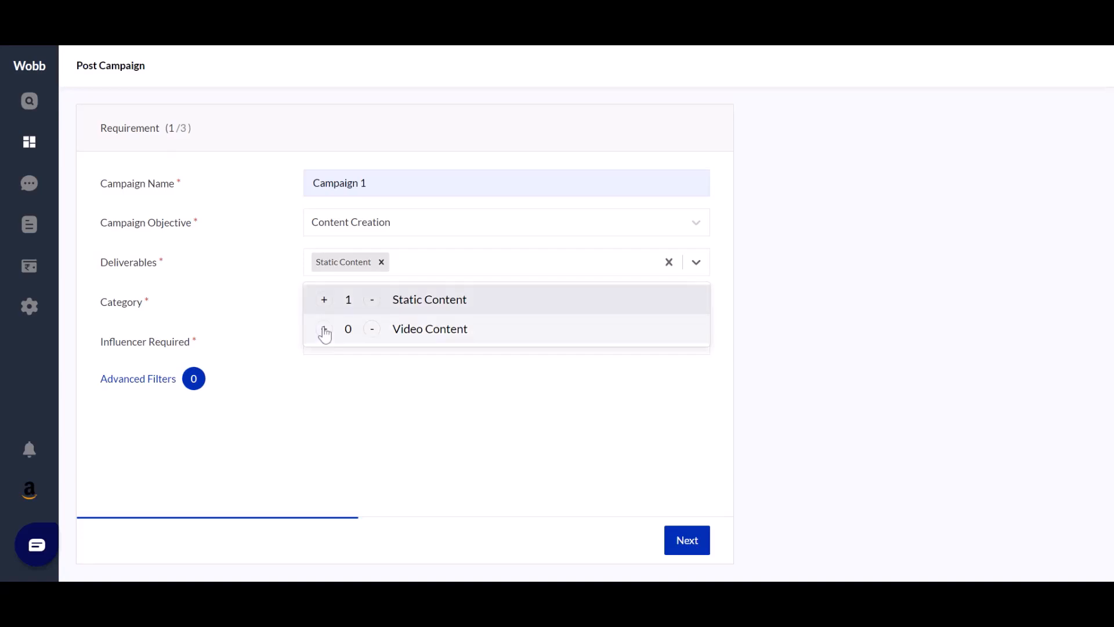
click(324, 329)
click(305, 371)
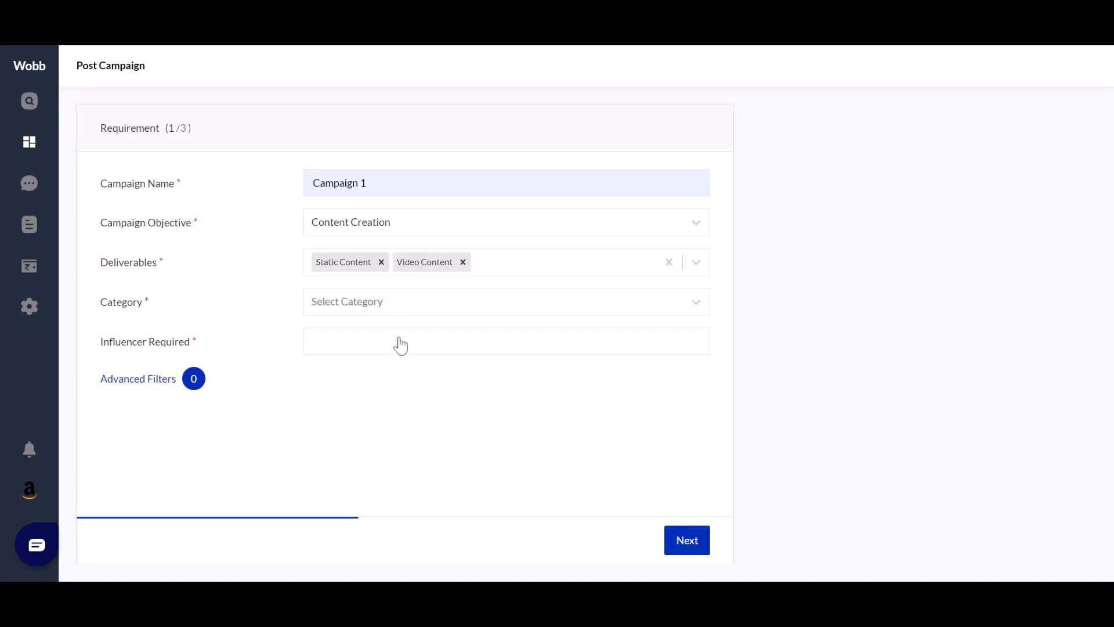
- Set the campaign objective to Marketplace Review, with Amazon as the platform and Rating & Text Review as the deliverable
click(522, 230)
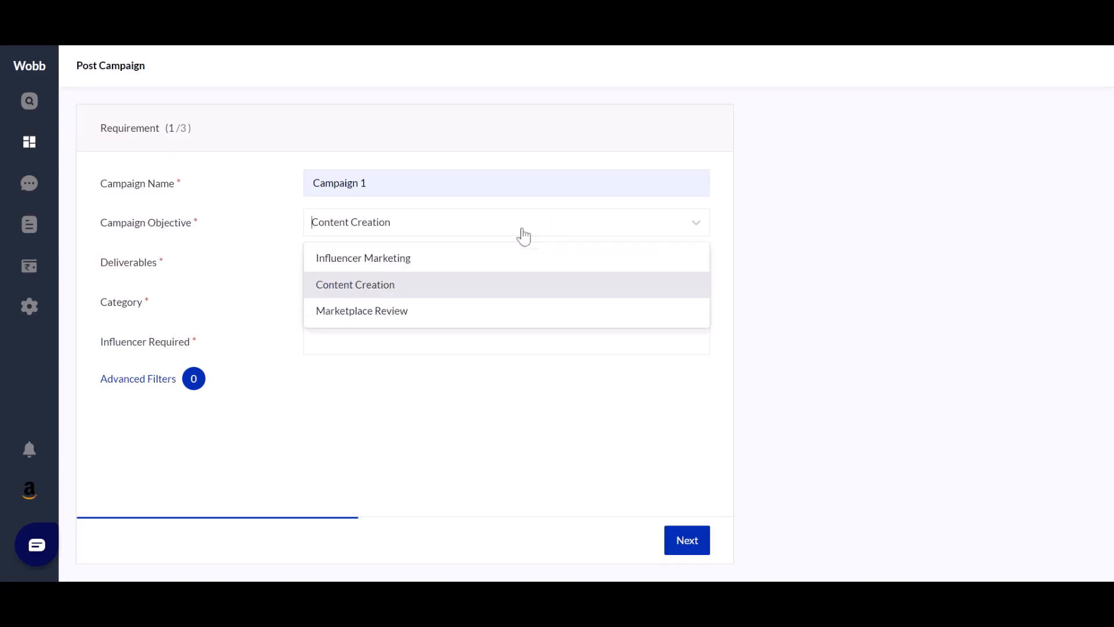
click(392, 319)
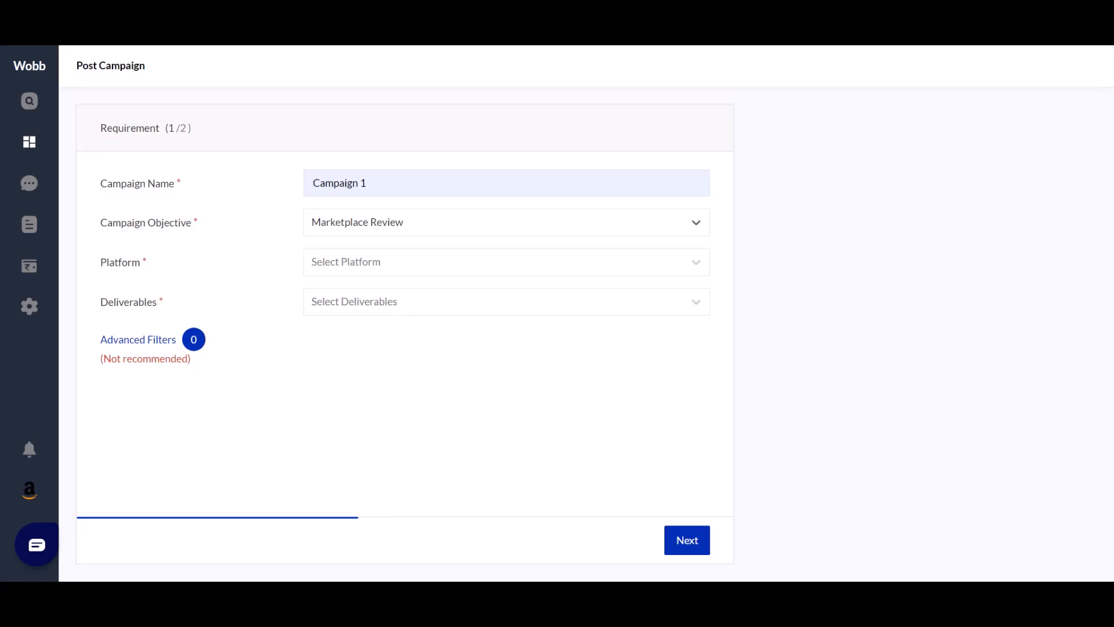
click(421, 272)
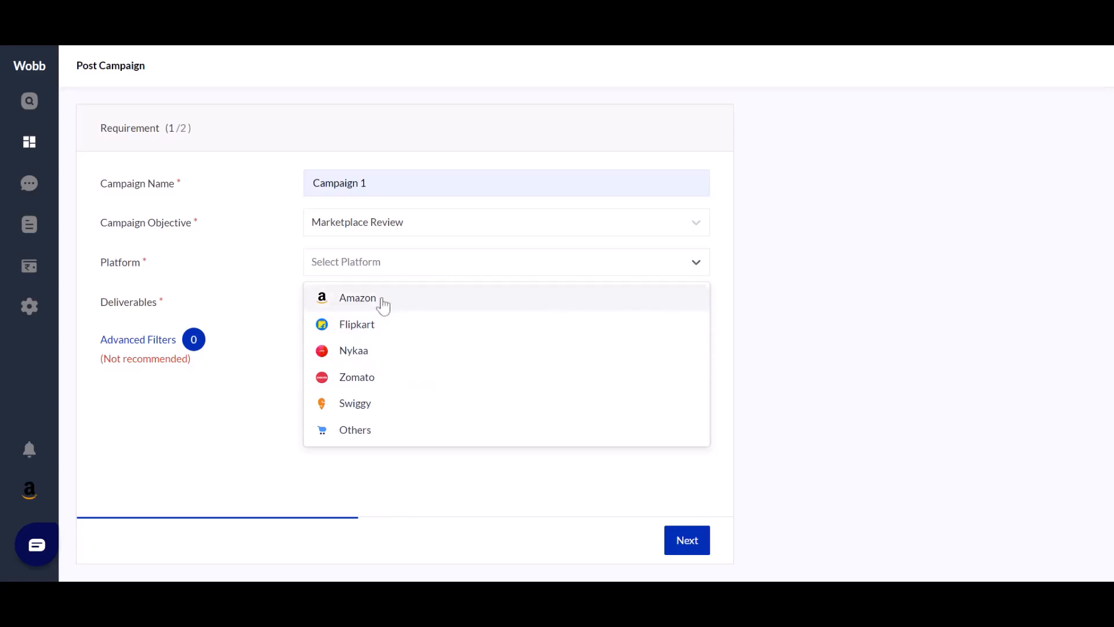
click(383, 305)
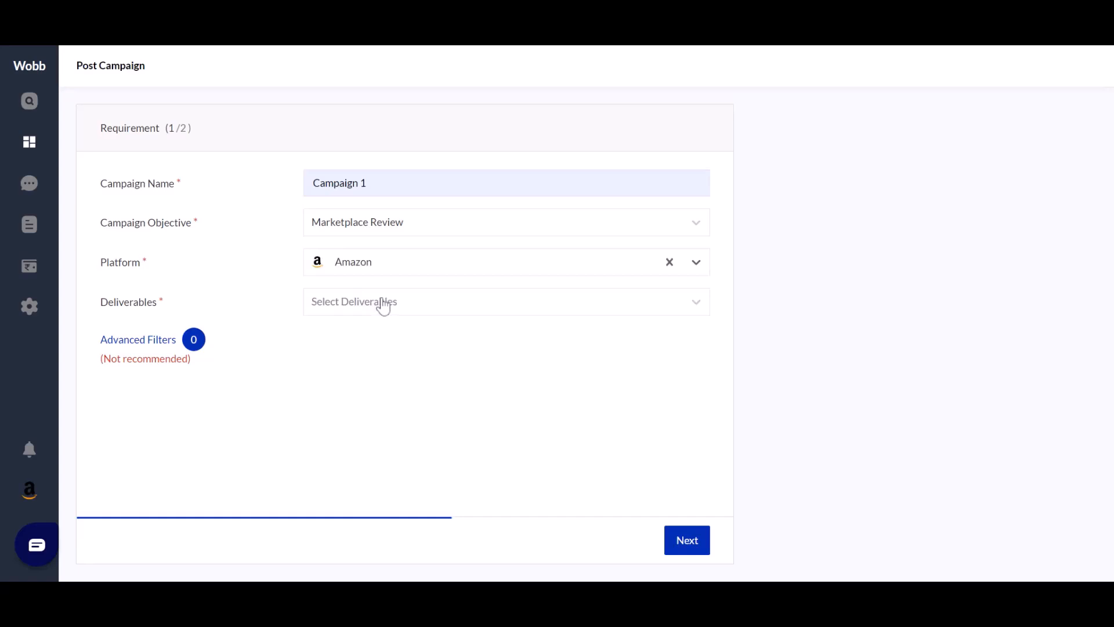
click(416, 308)
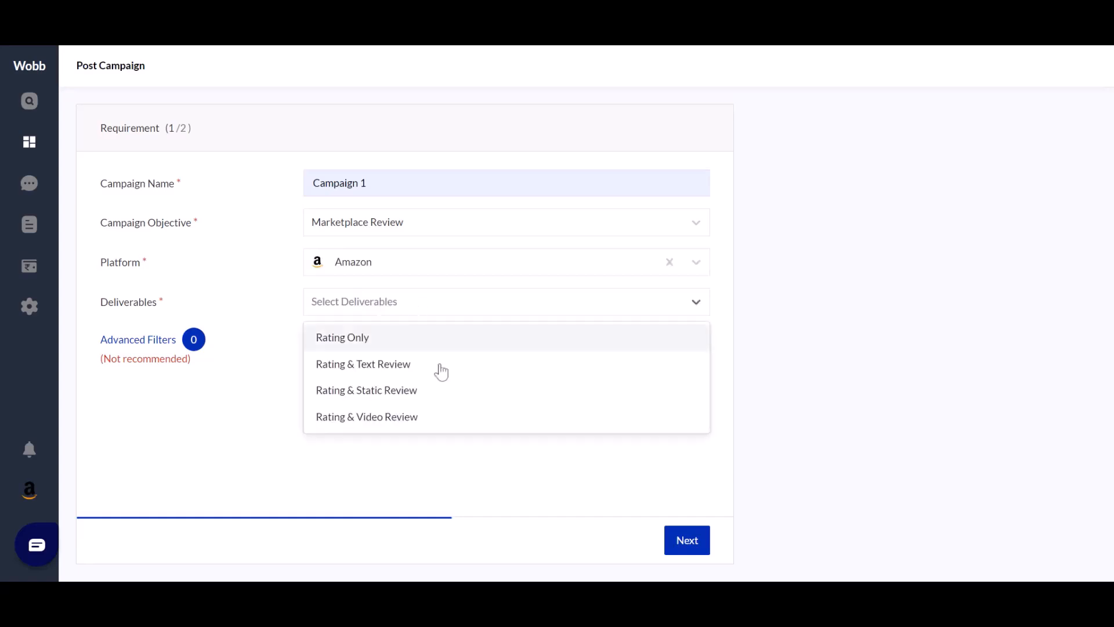
click(514, 371)
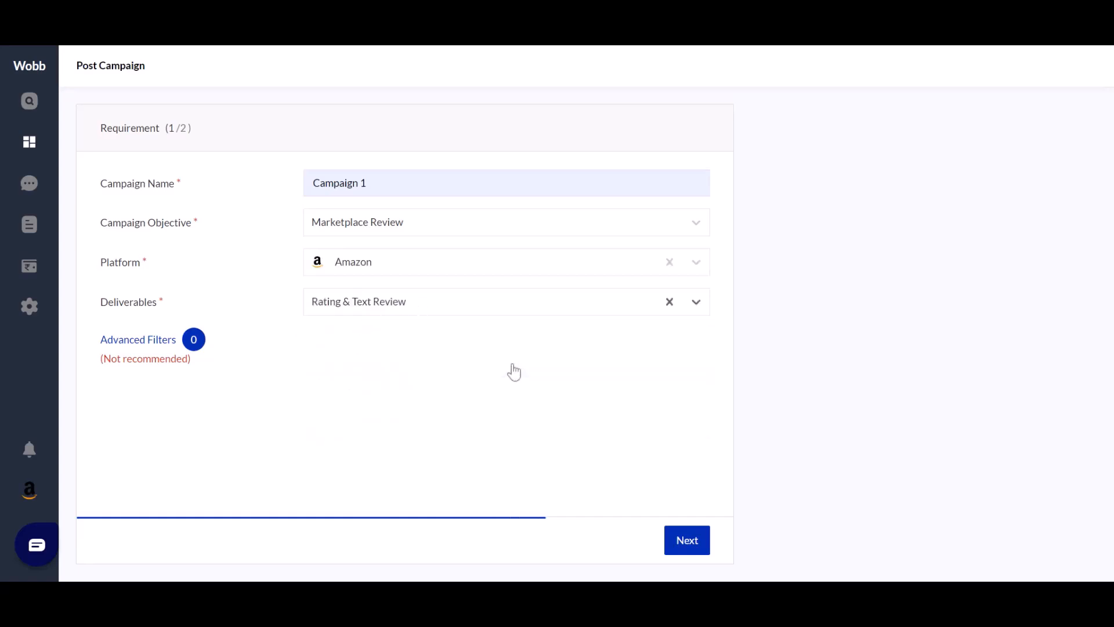
- Under the Product Refund payout, import the HANOOR Sparkling Love product from the Hanoor store with a daily cap of 15
click(687, 542)
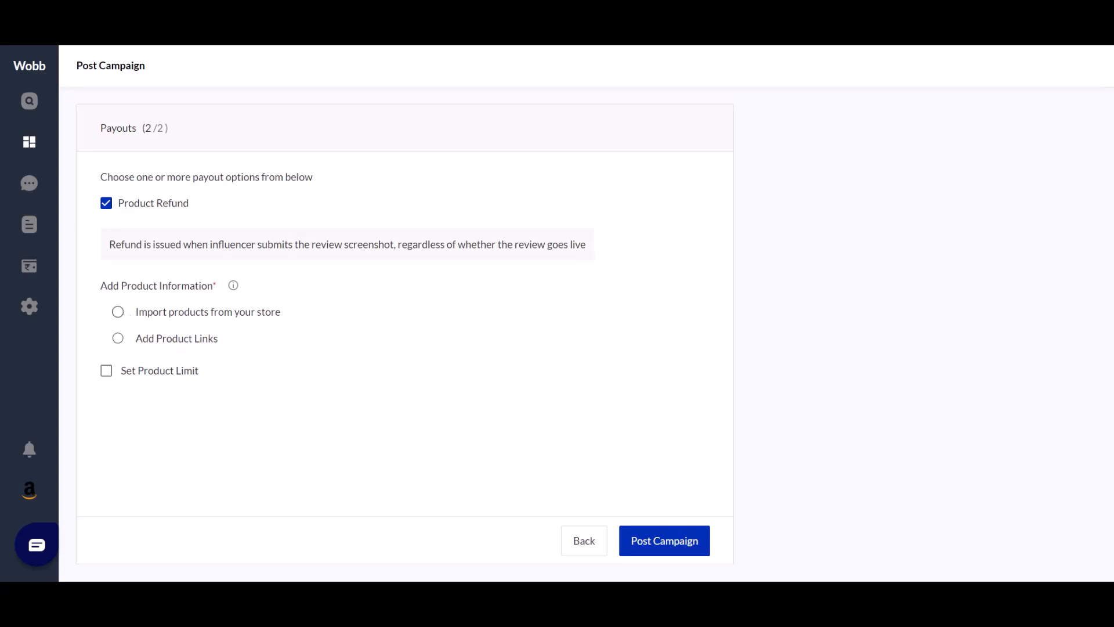
click(118, 312)
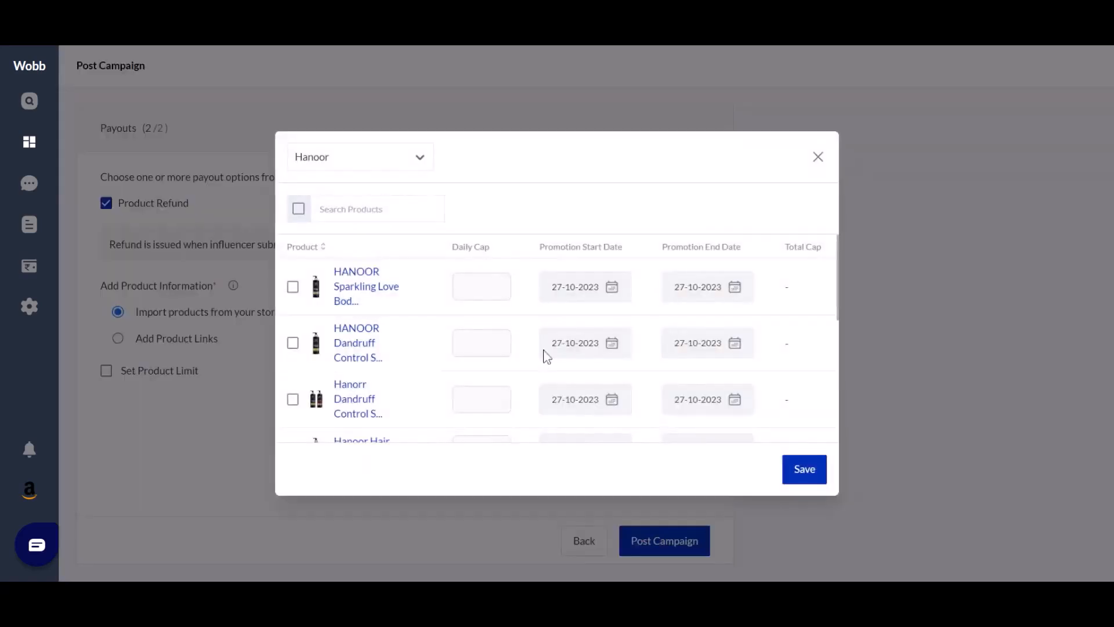
scroll(535, 344, down, 5)
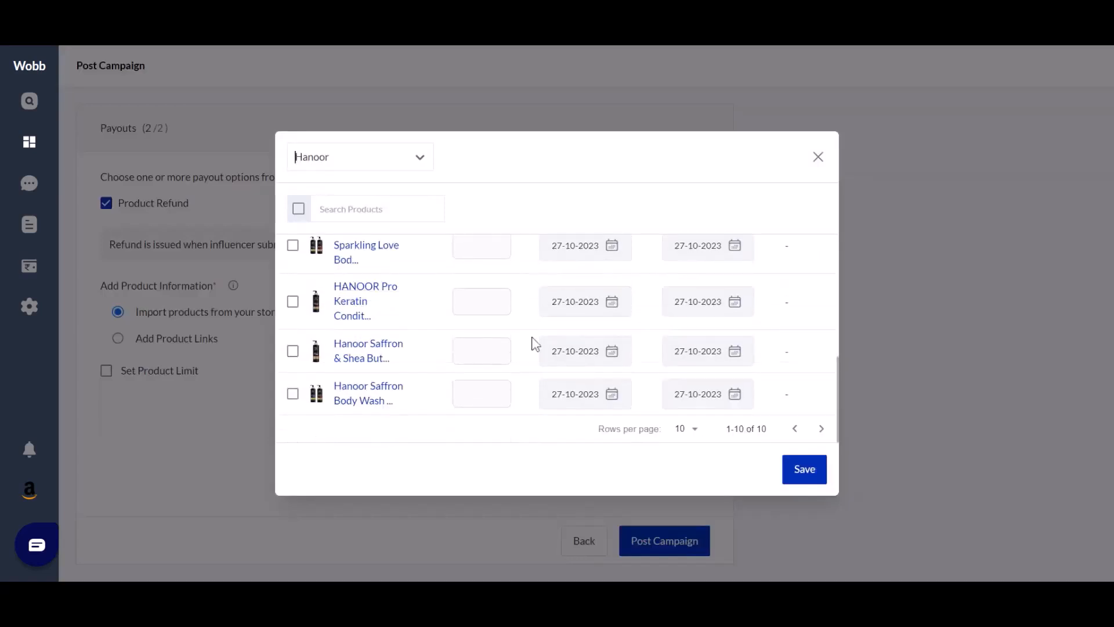
scroll(533, 343, up, 5)
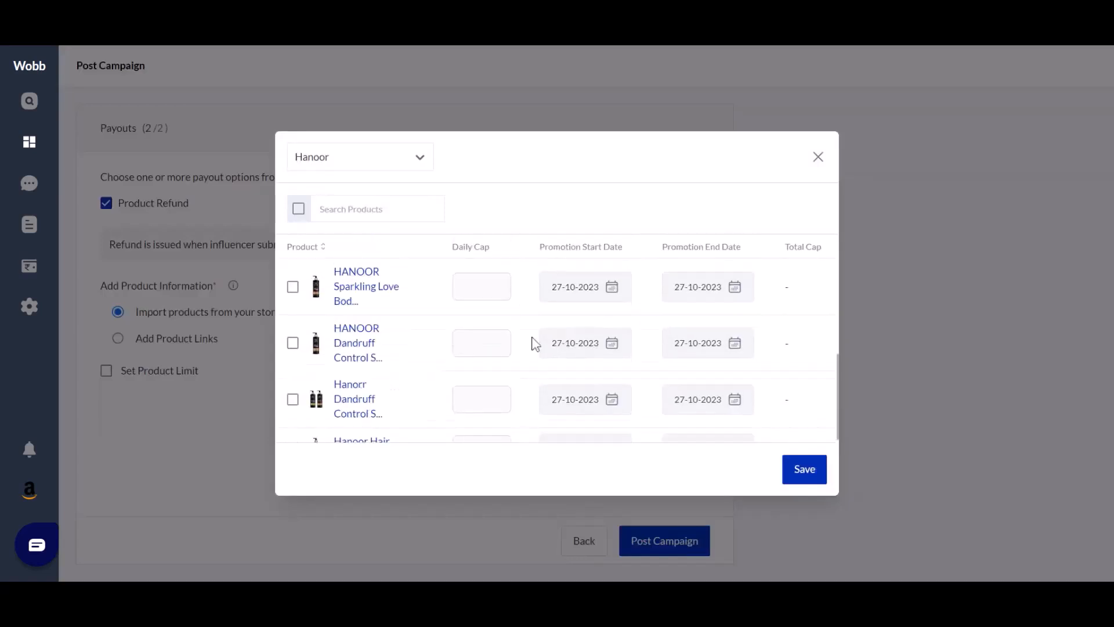
click(293, 286)
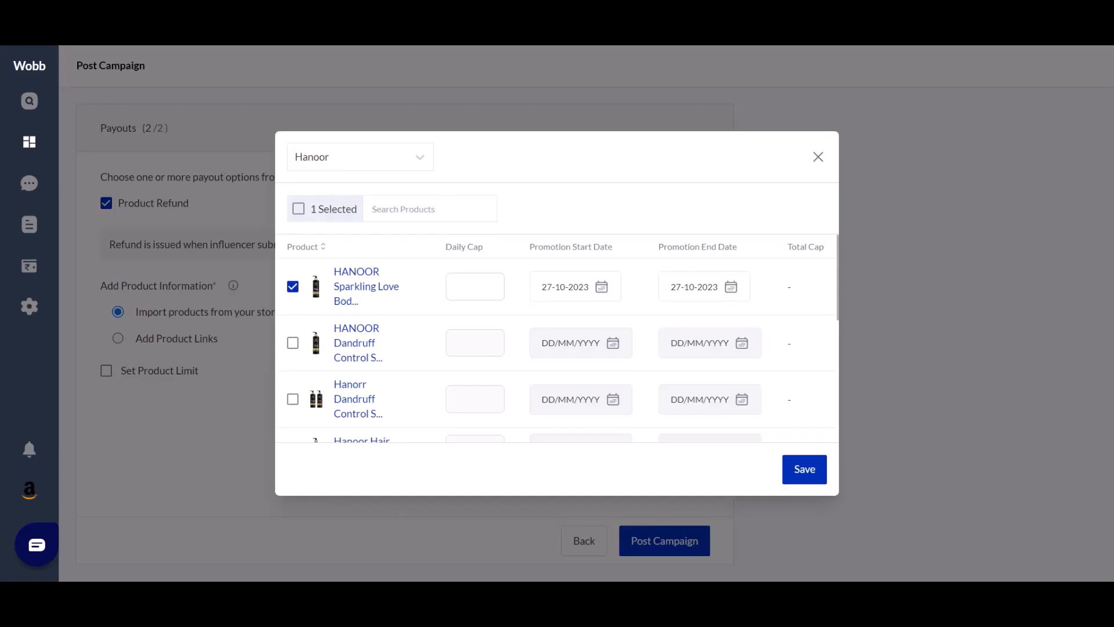
text(15)
click(805, 469)
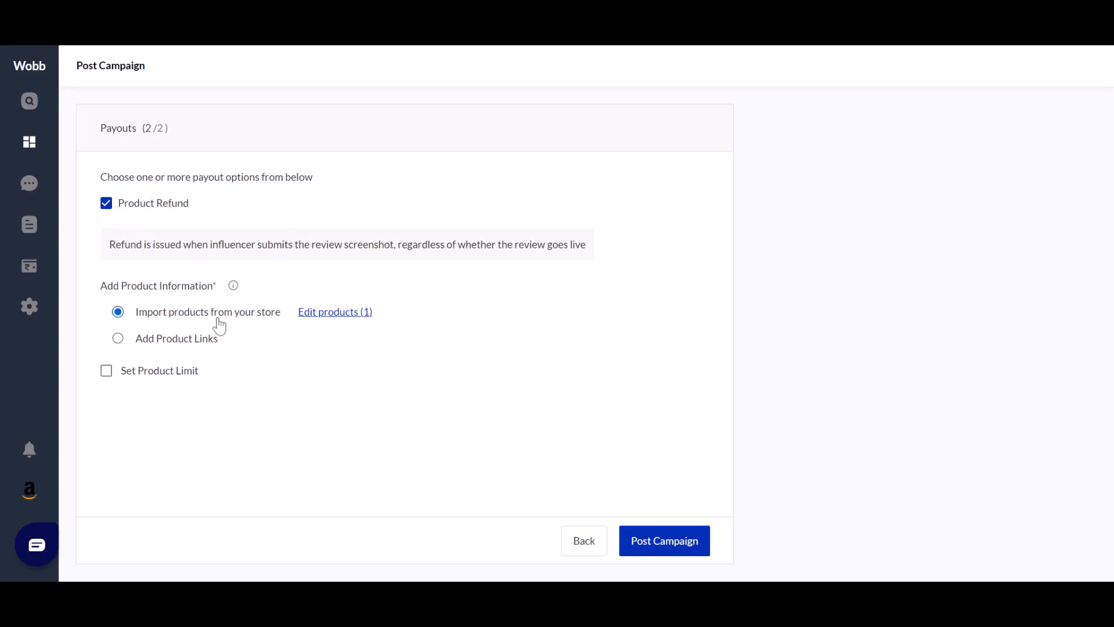
- Check the Amazon marketplace option in the account's integration settings, and return to posting a campaign
mouse_move(43, 321)
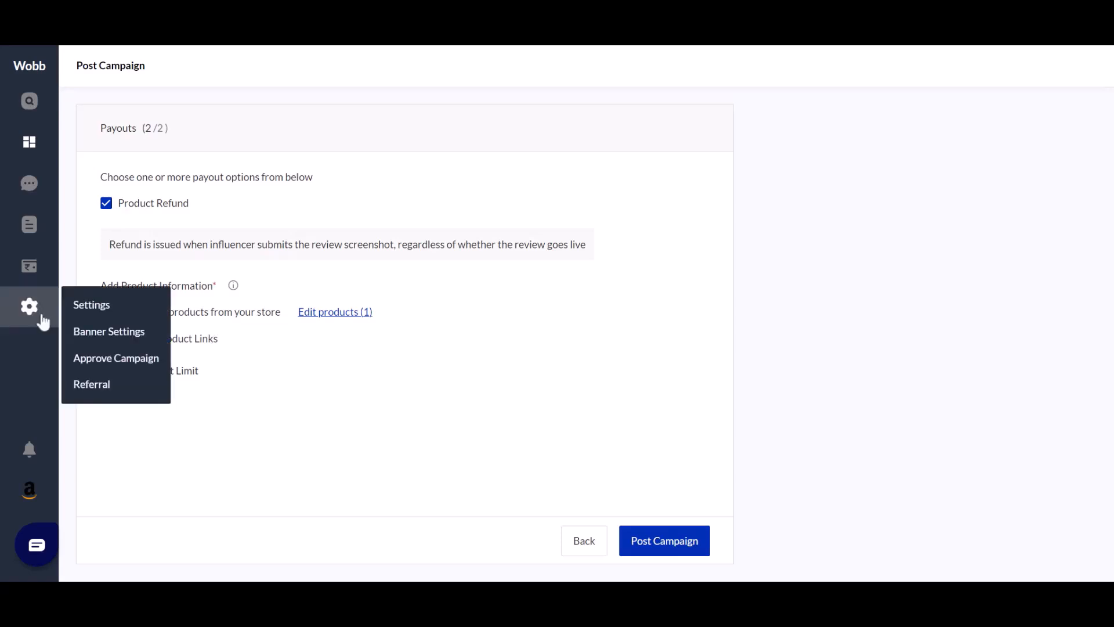
click(145, 314)
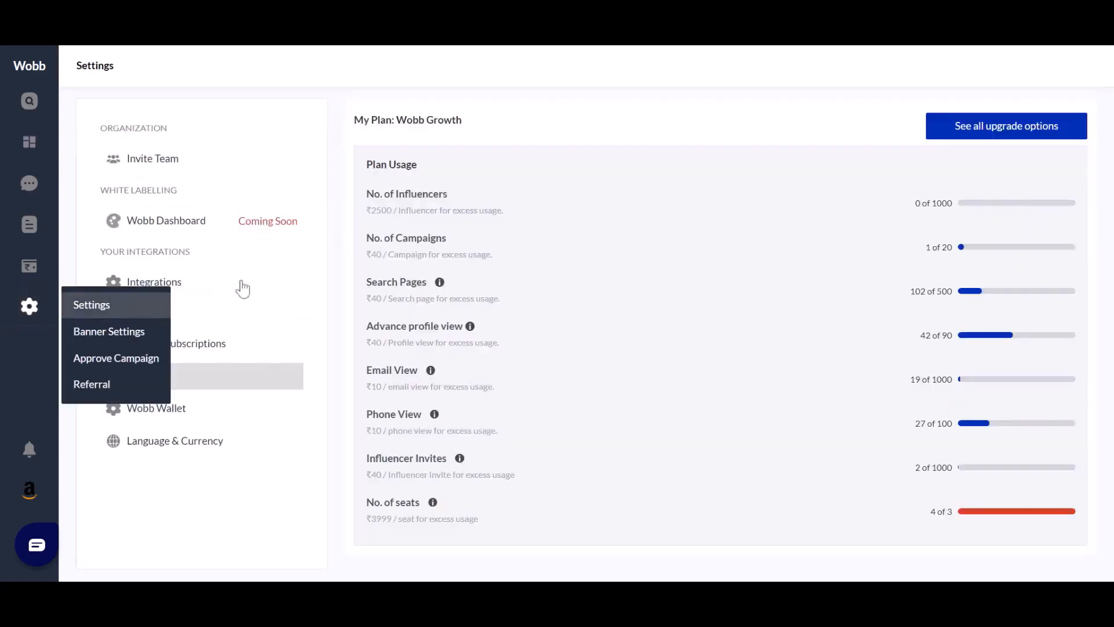
click(203, 291)
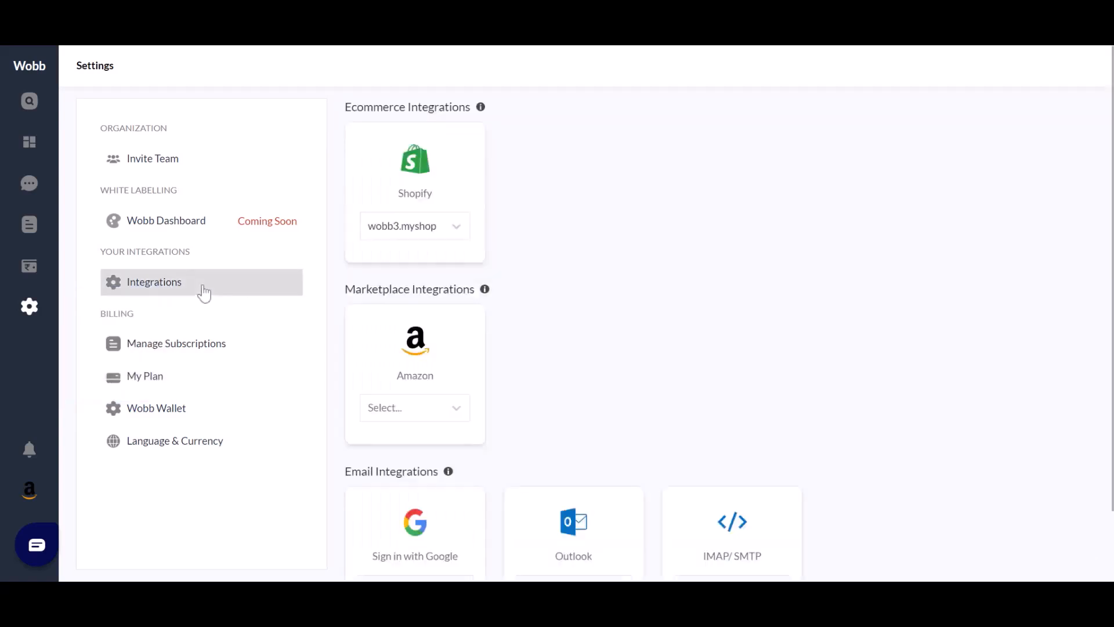
scroll(440, 315, down, 2)
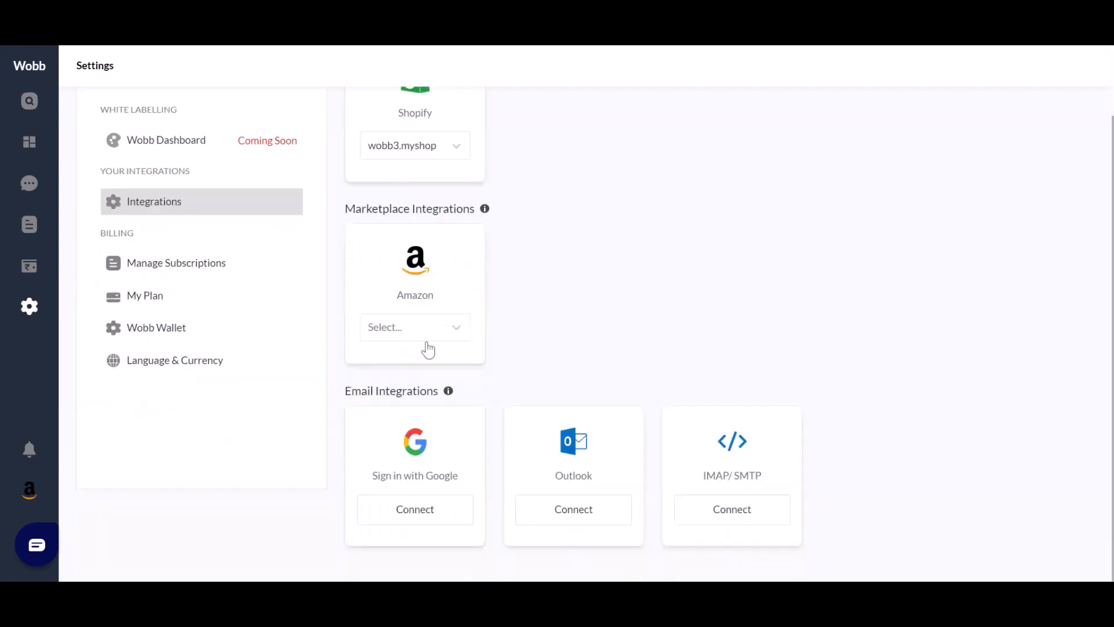
click(432, 336)
click(500, 312)
mouse_move(34, 143)
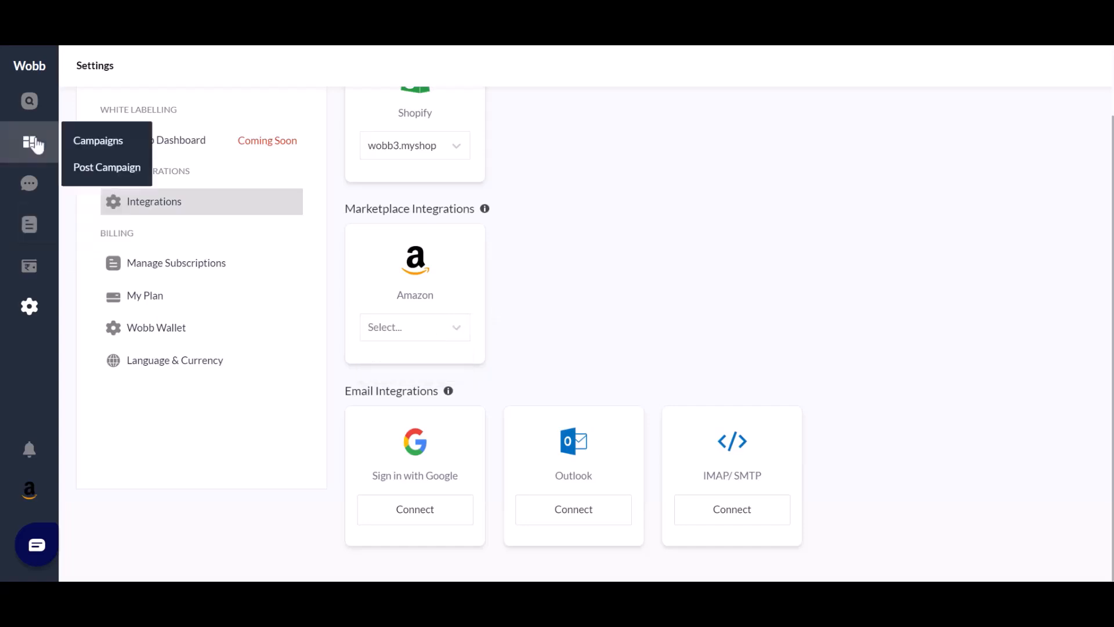
click(116, 168)
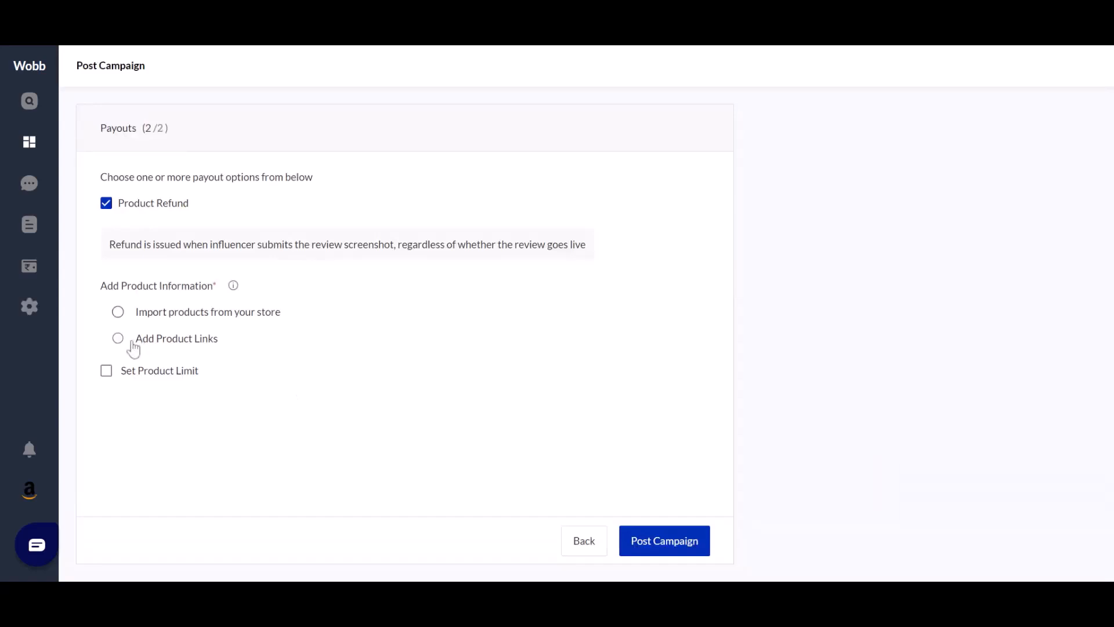
- Limit purchases to 01 product per influencer without adding any product links, and post the campaign
click(119, 340)
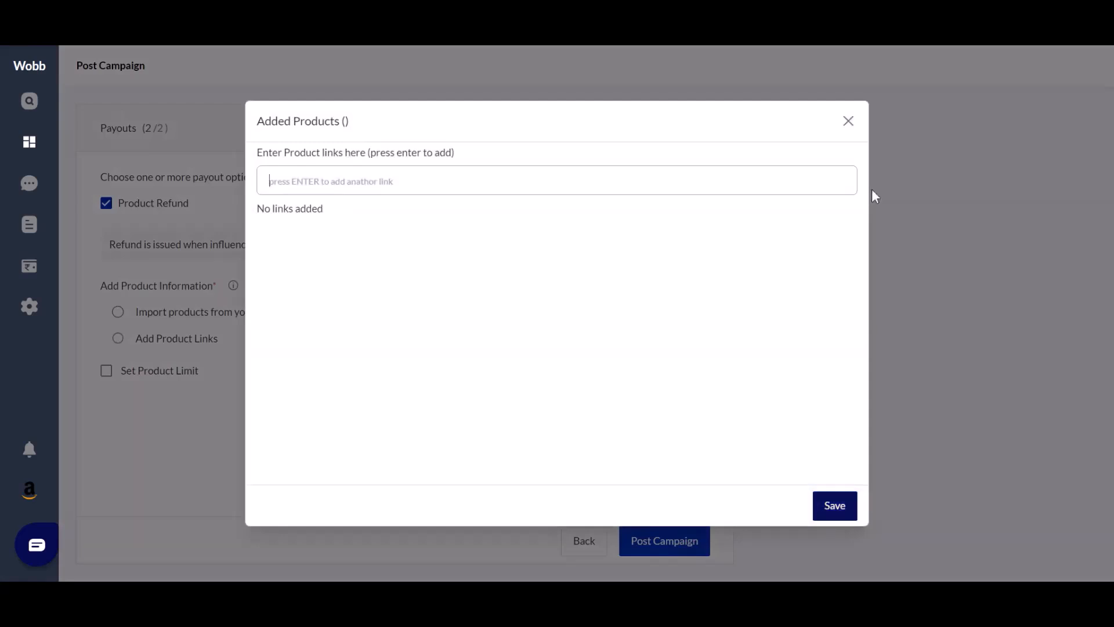
click(848, 129)
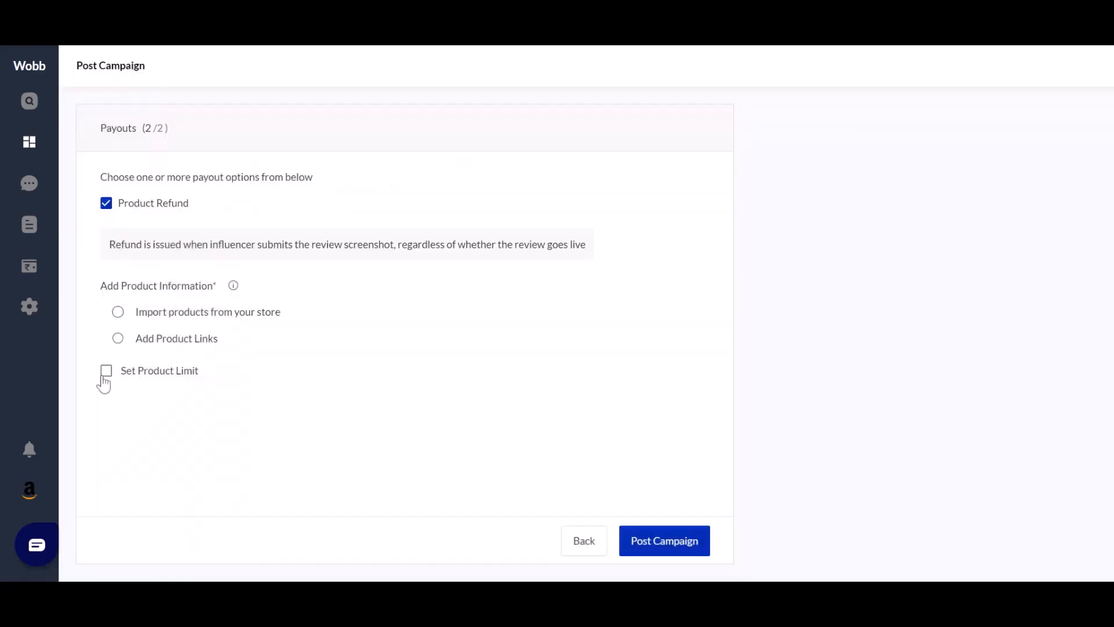
click(105, 372)
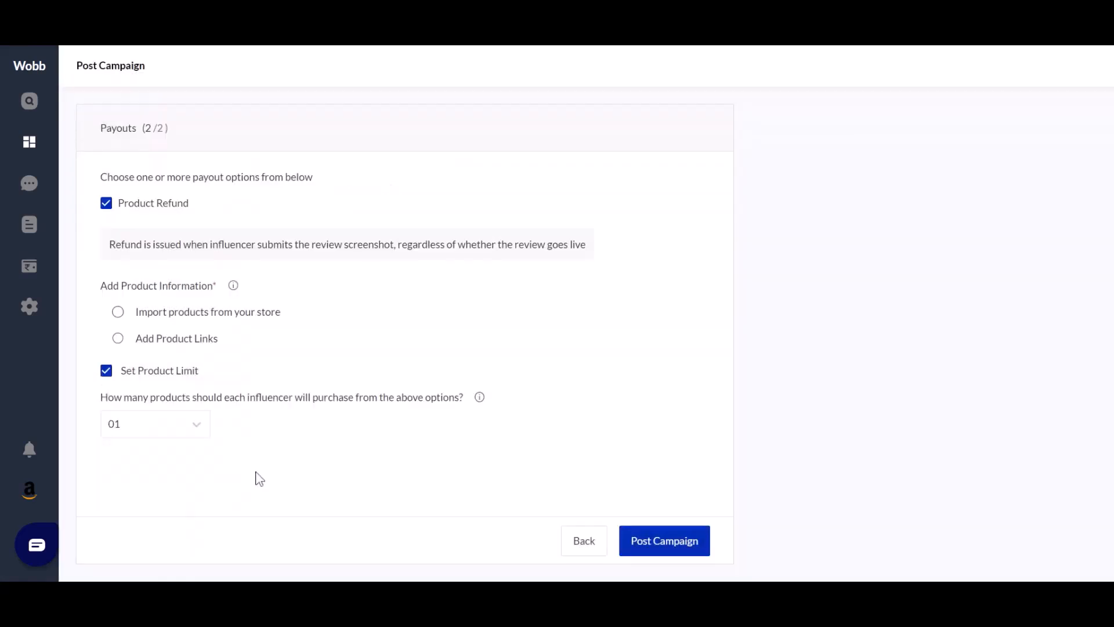
click(654, 546)
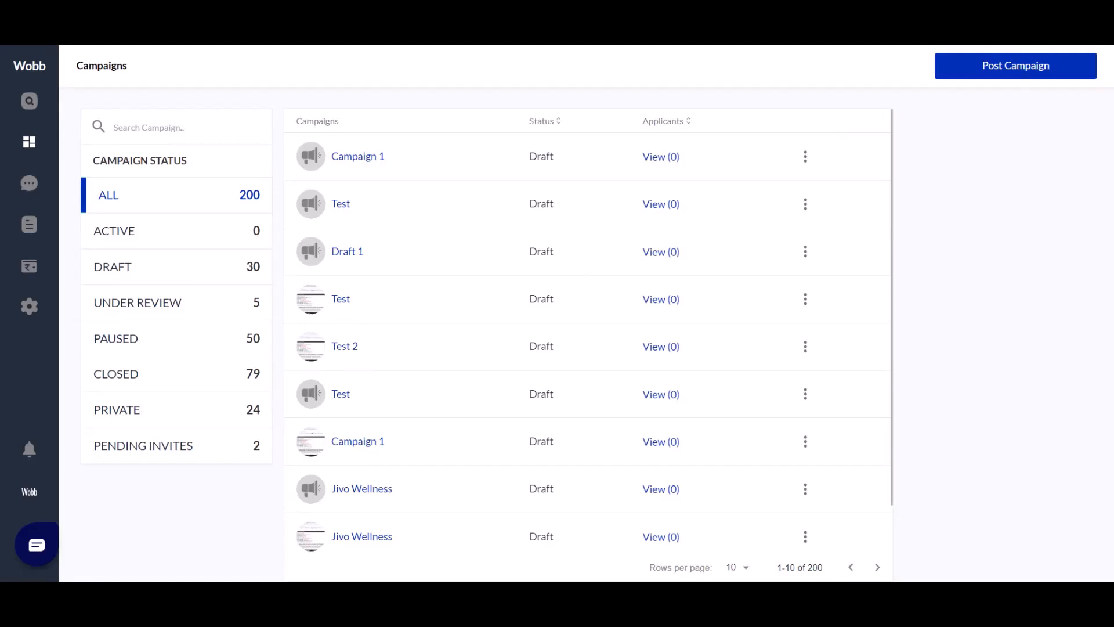
- Search the campaign list for "good" and open the Good Monk Review Campaign
scroll(480, 306, down, 1)
scroll(480, 305, up, 1)
text(good)
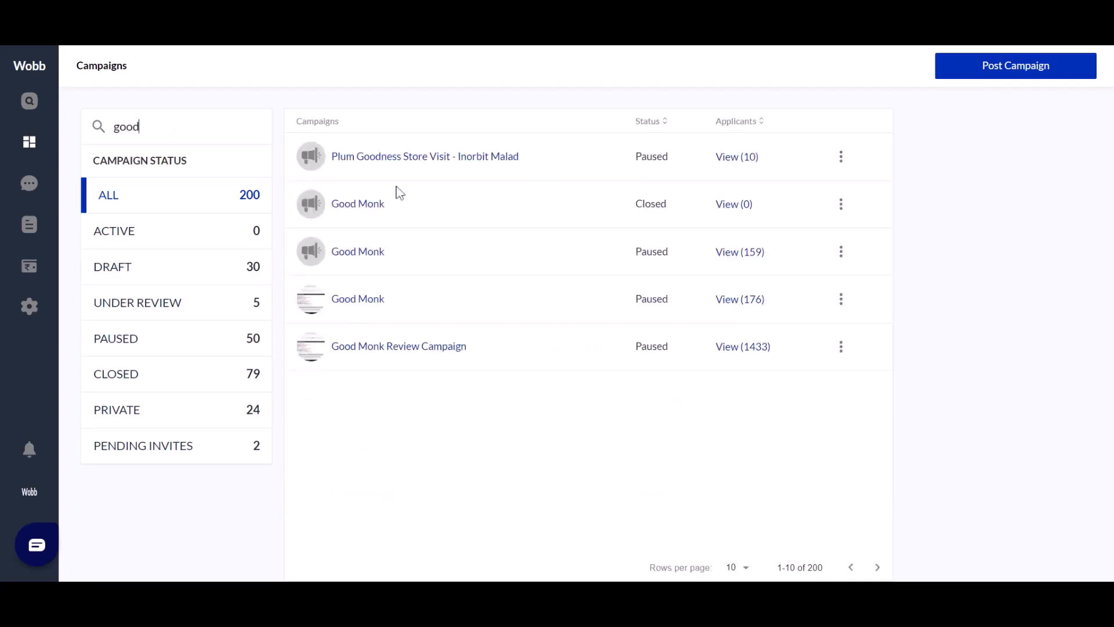
click(366, 351)
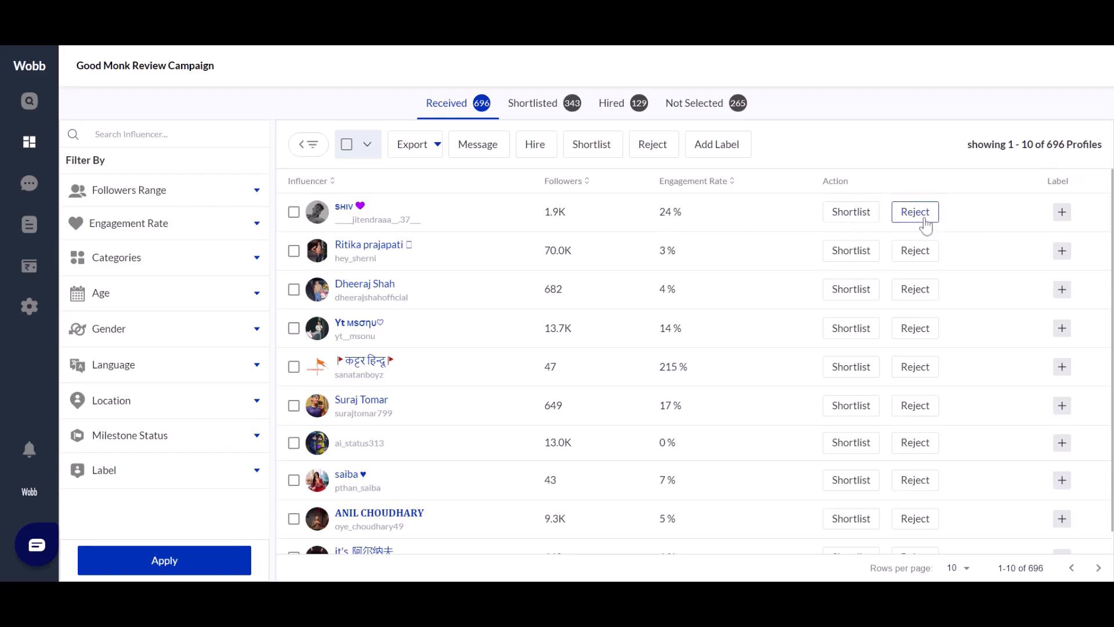
- Review the campaign's shortlisted influencers and the Milestone 1 payout, order and price details of the hired ones
click(535, 112)
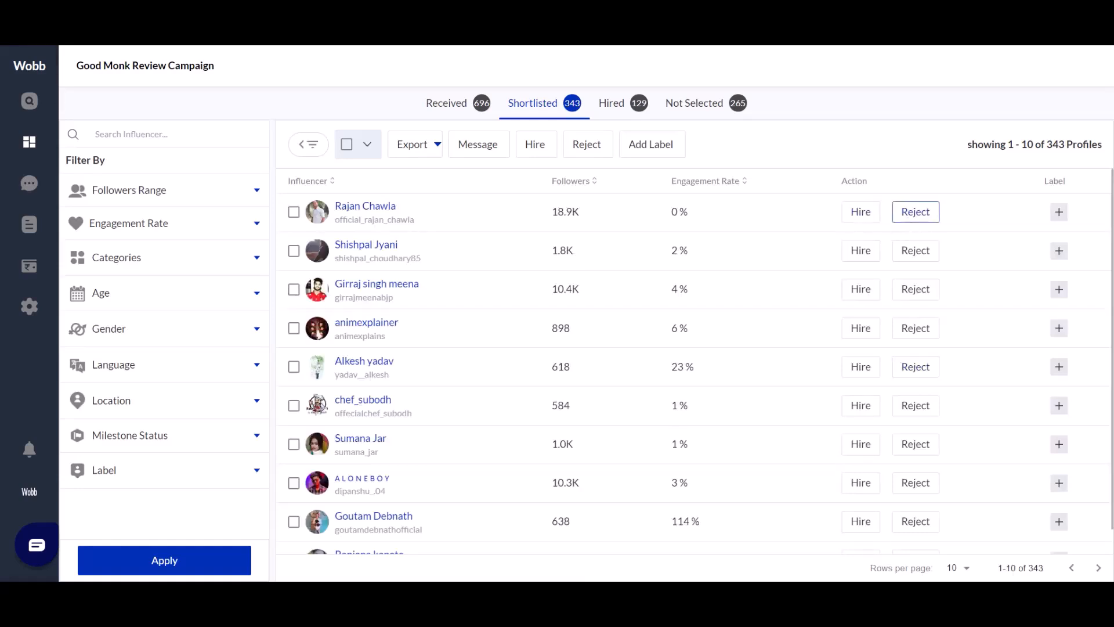
click(619, 115)
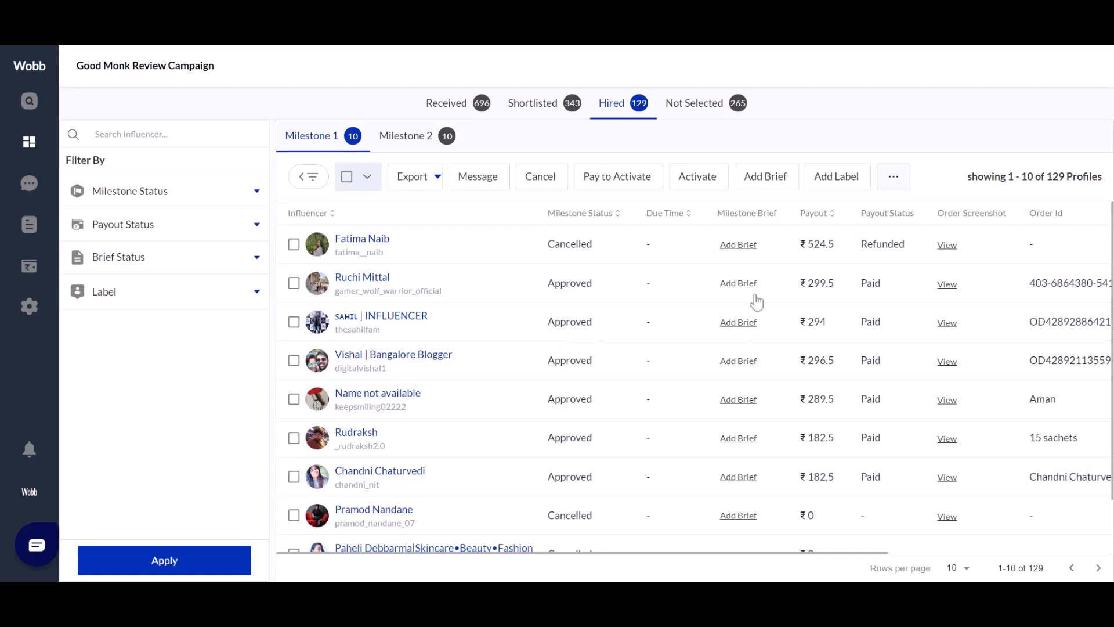
scroll(632, 418, down, 1)
scroll(631, 418, up, 1)
drag(602, 558, 839, 557)
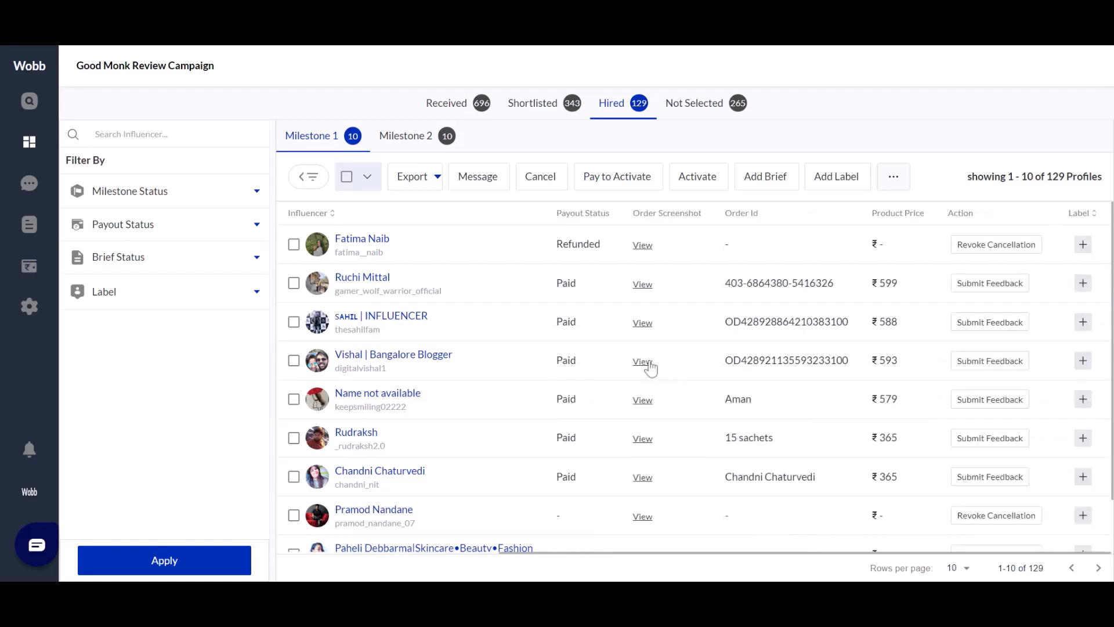
- View the order screenshot of the third hired influencer, and inspect the feedback form of the second one
click(644, 325)
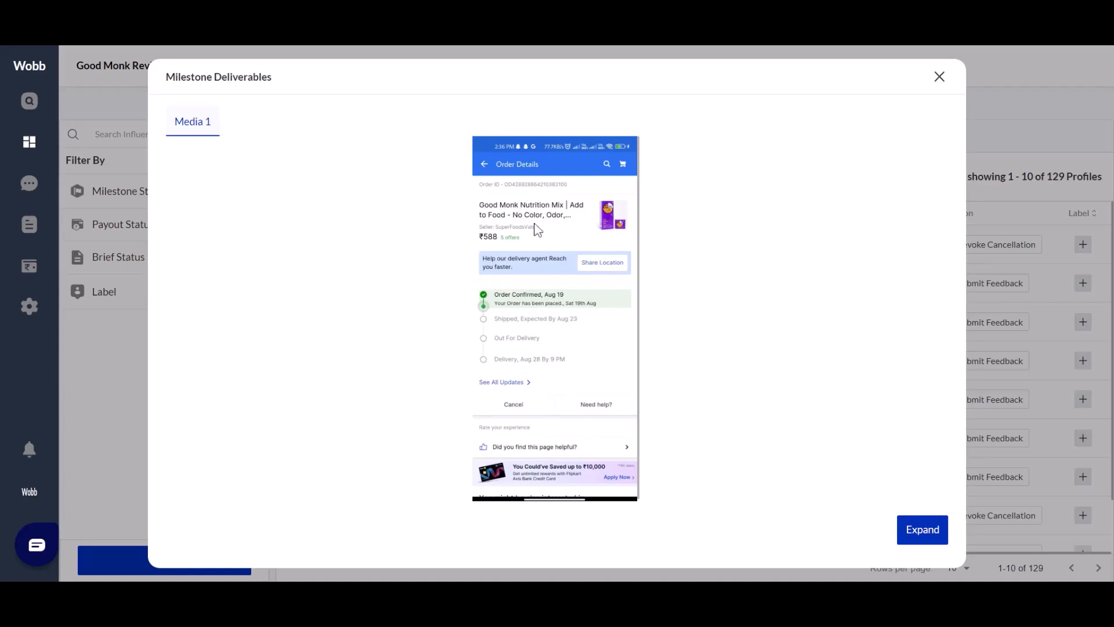
click(939, 77)
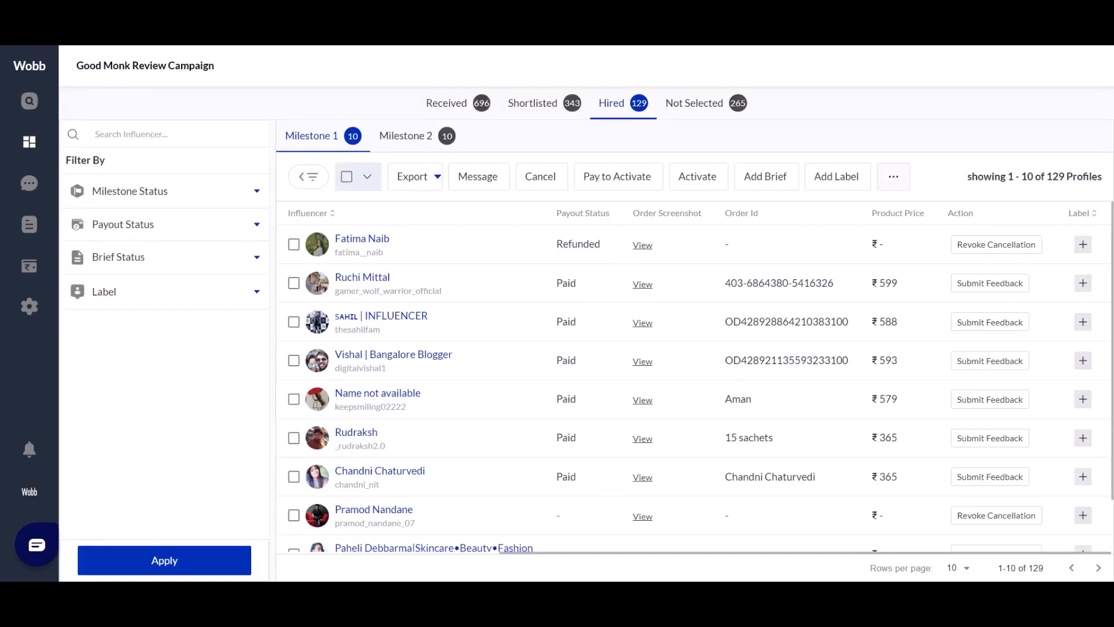
click(999, 298)
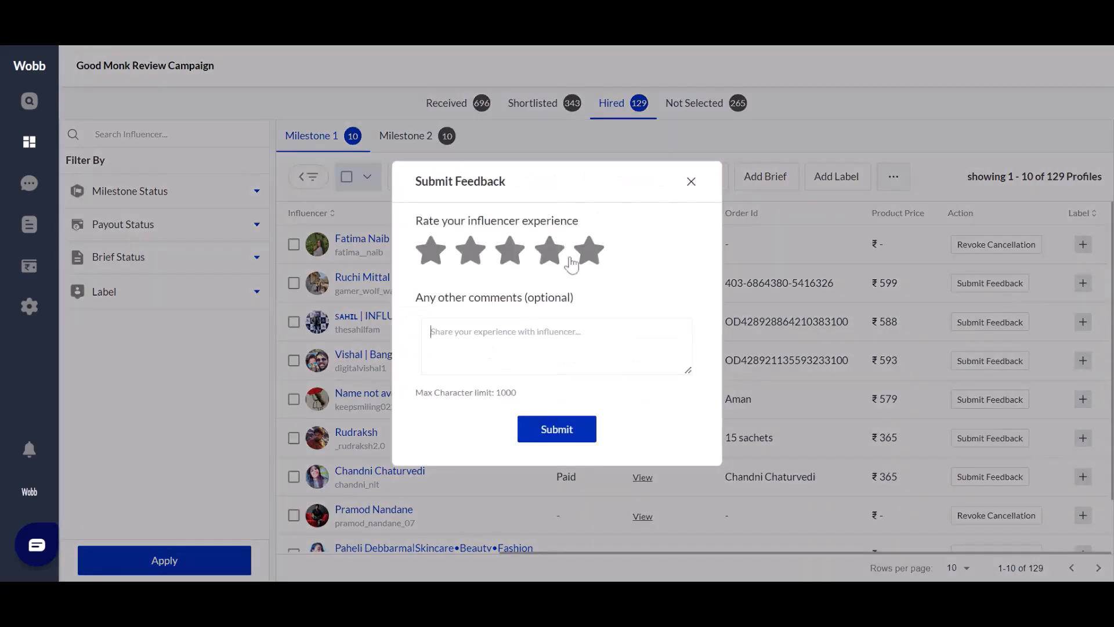
click(532, 346)
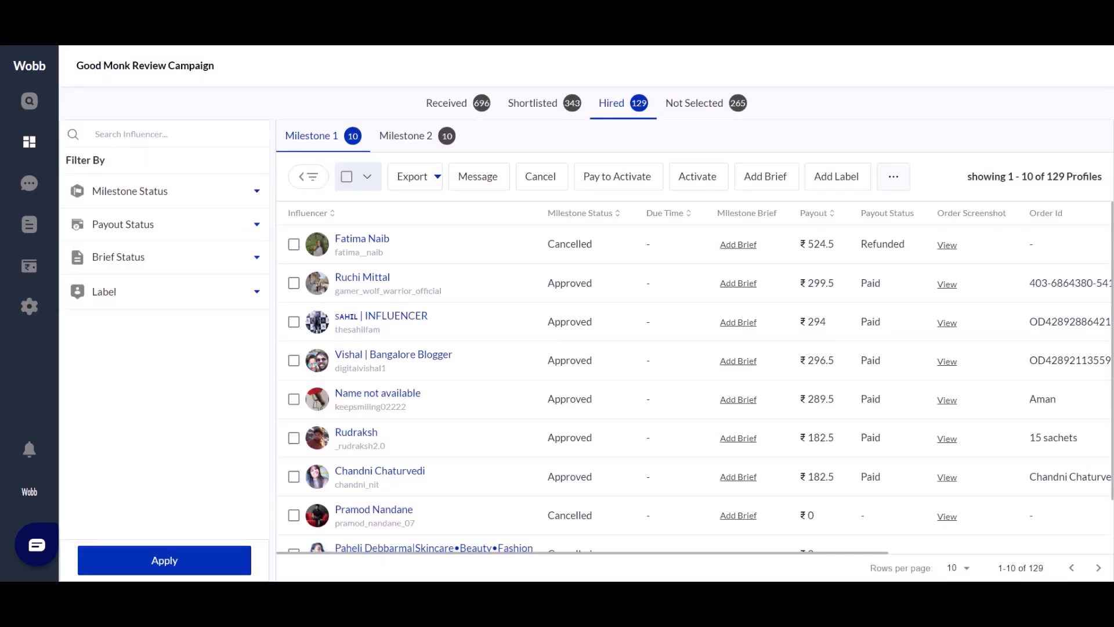
- Examine the hired influencers' Milestone 1 status and their Milestone 2 payouts
double_click(570, 283)
click(561, 314)
click(433, 144)
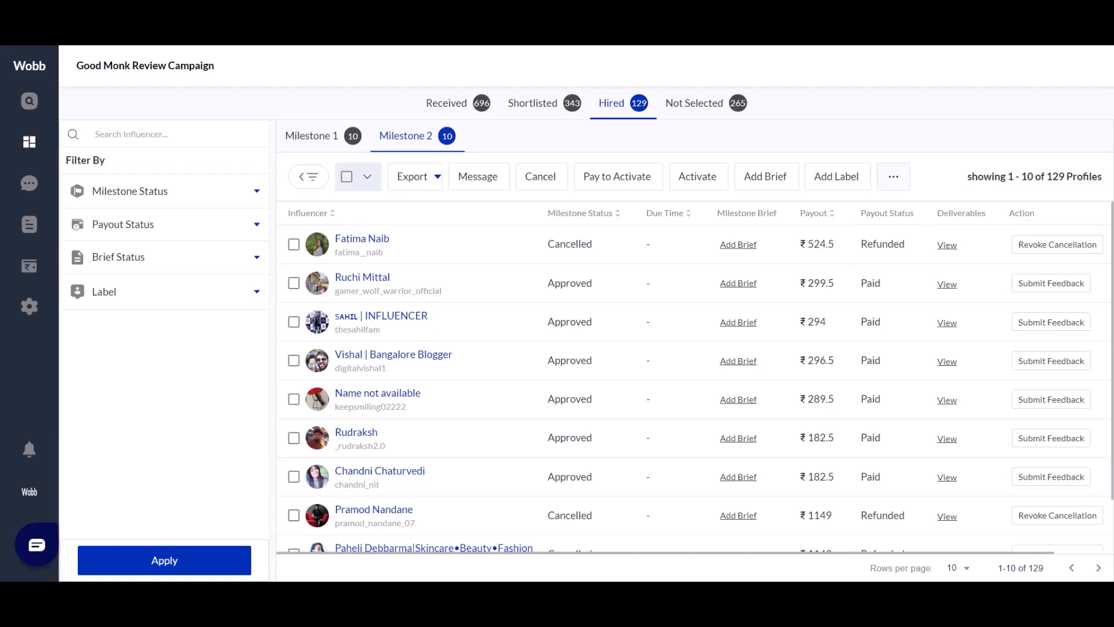
double_click(820, 244)
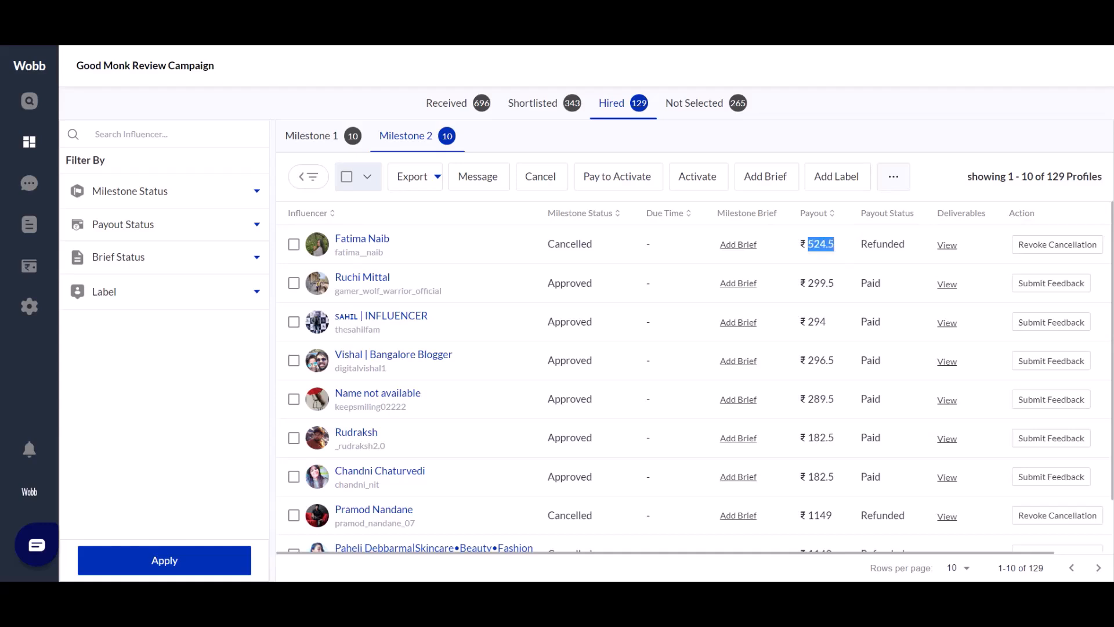
click(838, 130)
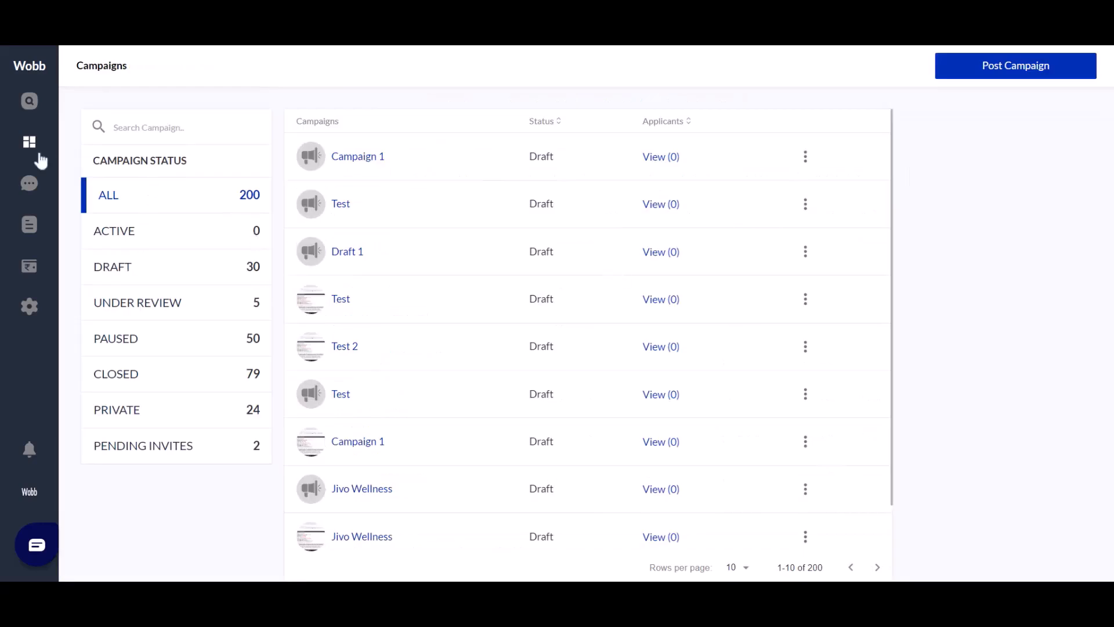
- Open the messages, read through the Chocoholic Revolution group conversation, and look at its list of selectable influencers
click(27, 197)
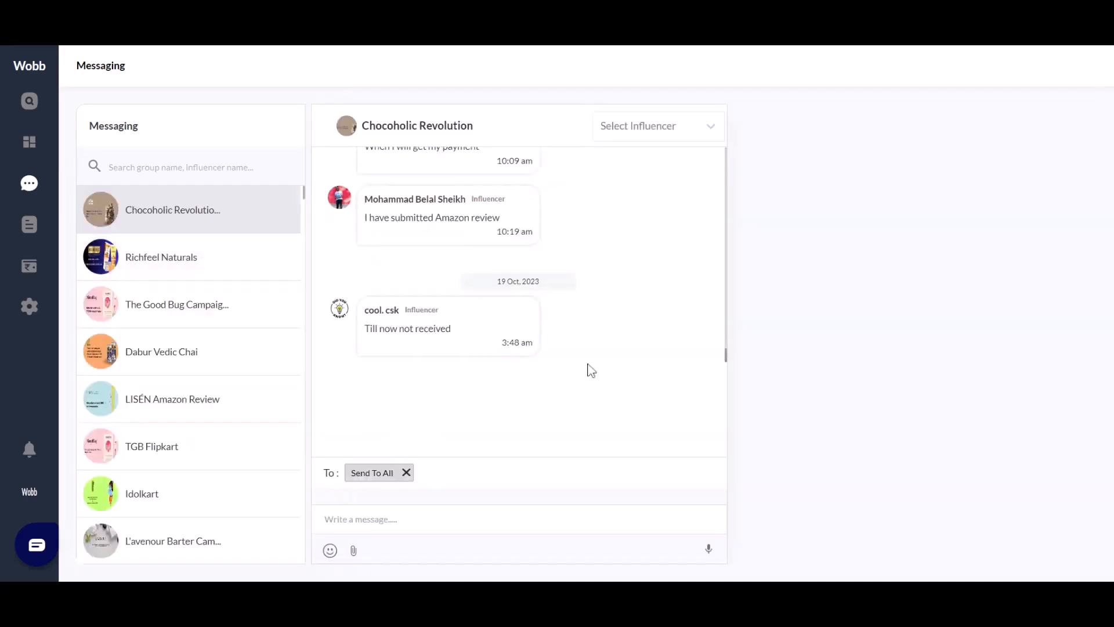
scroll(590, 371, up, 5)
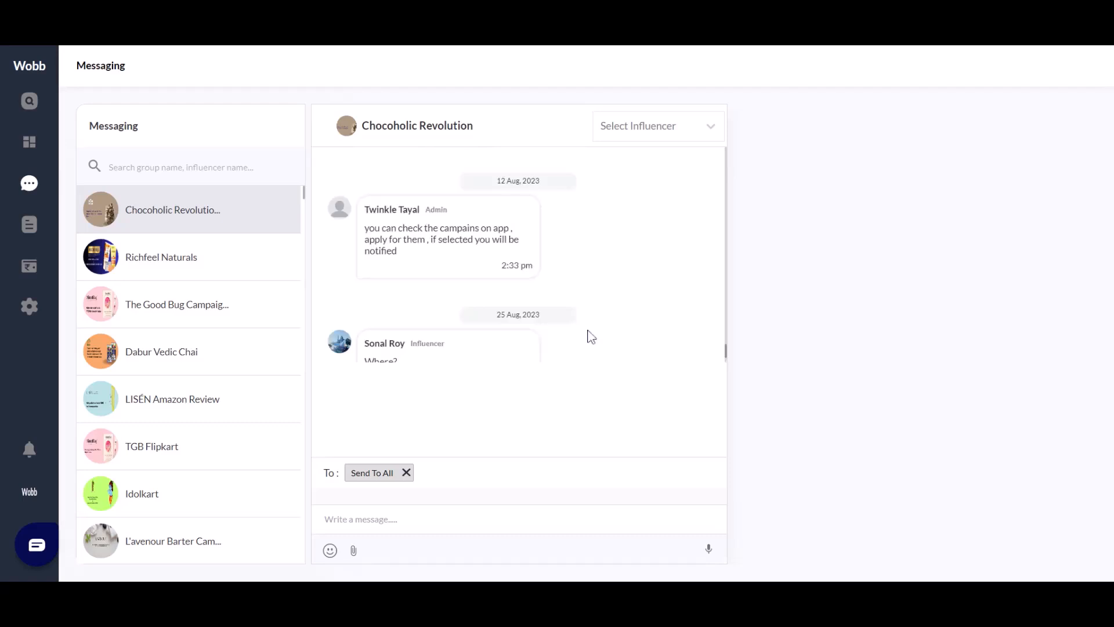
scroll(591, 336, up, 5)
scroll(591, 336, down, 10)
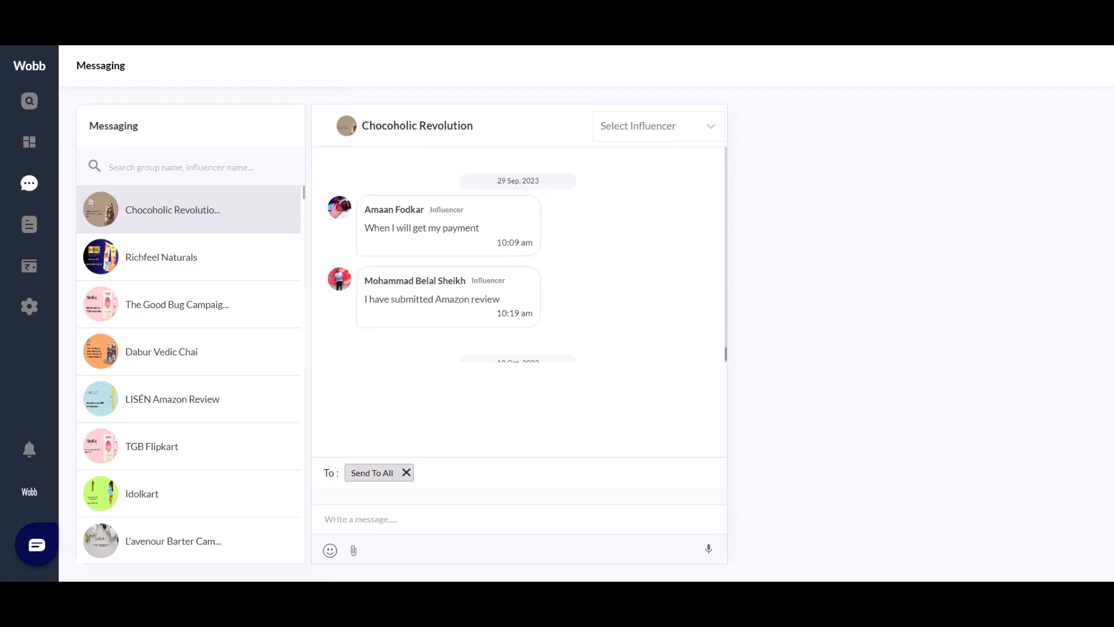
click(658, 126)
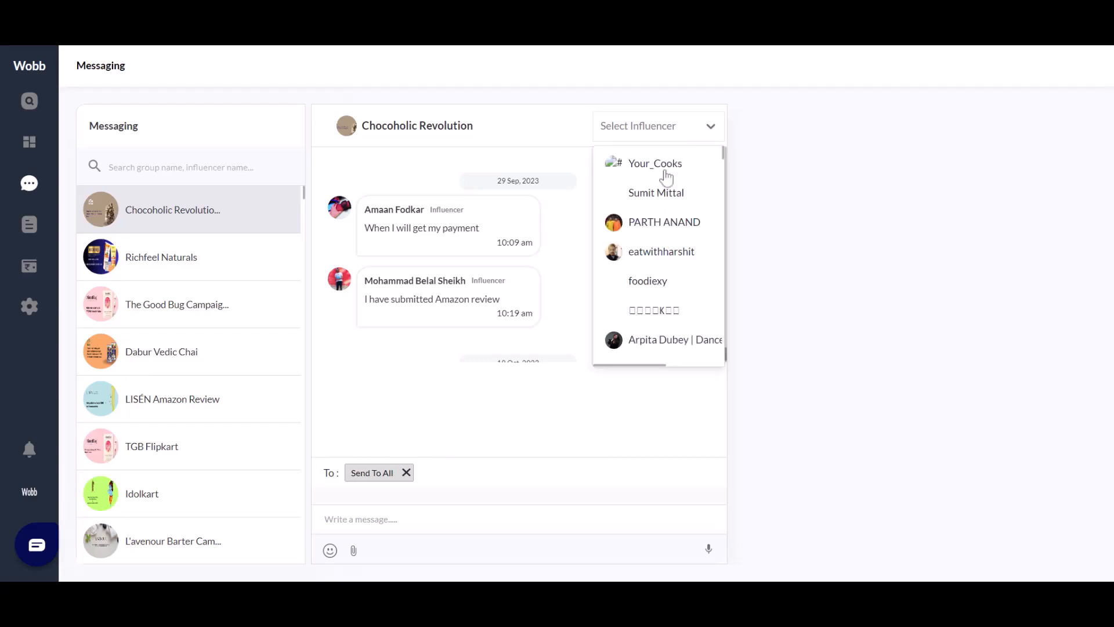
click(672, 137)
- Open the reports page and choose the Test campaign as the source of influencers to track by username or profile URL
mouse_move(29, 225)
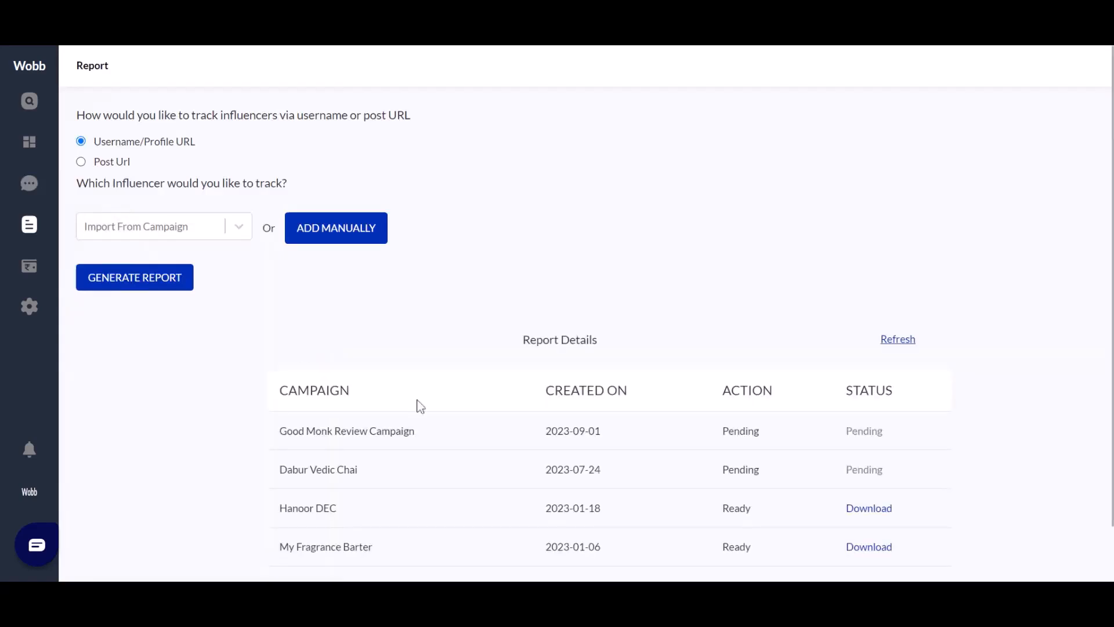
scroll(418, 402, down, 1)
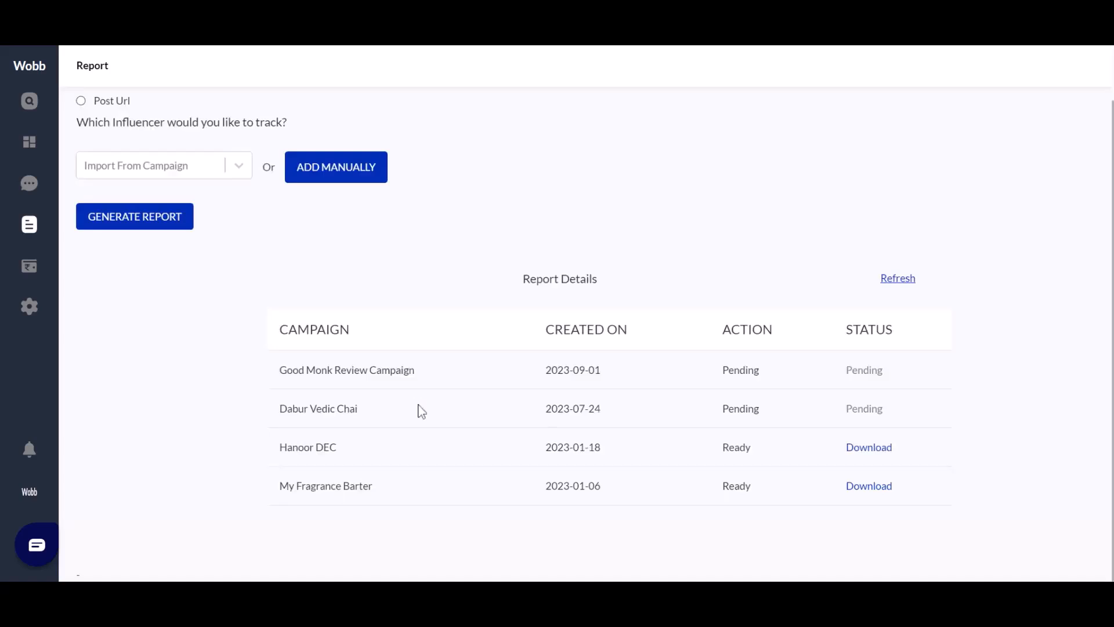
scroll(409, 406, up, 1)
click(200, 232)
click(174, 291)
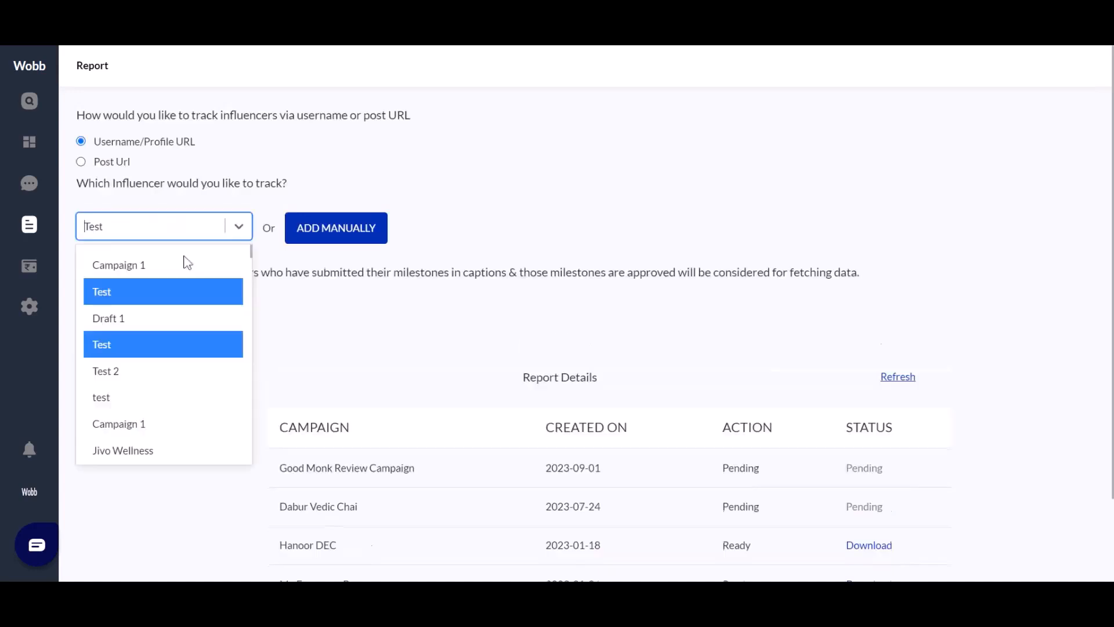
- Switch the tracked campaign to Good Monk Review Campaign, generate its report, and check the report details list
text(goo)
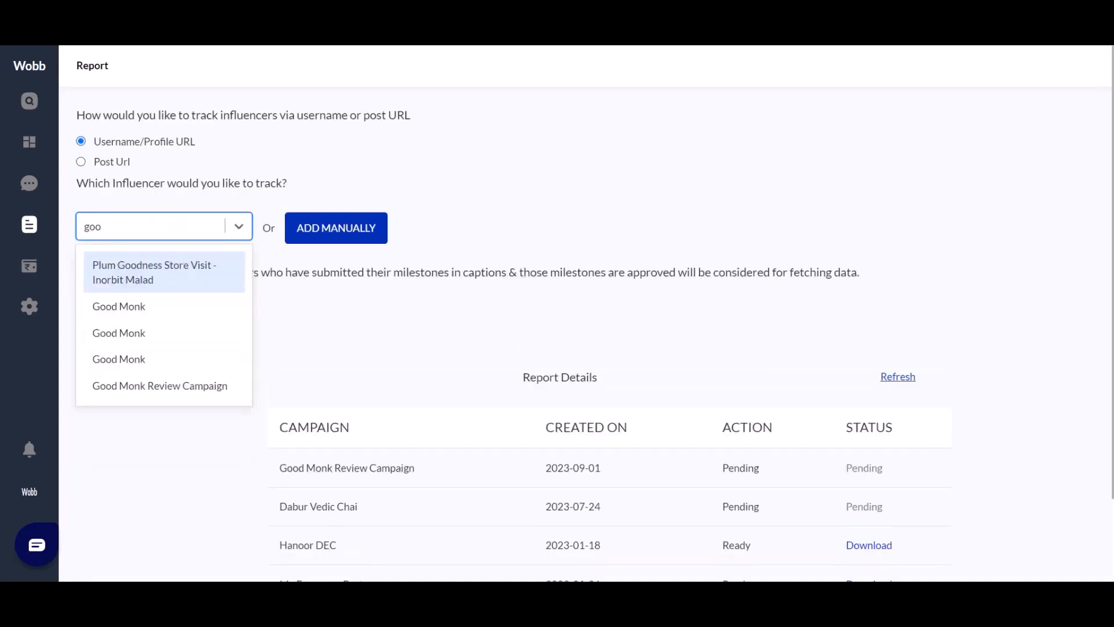
click(190, 388)
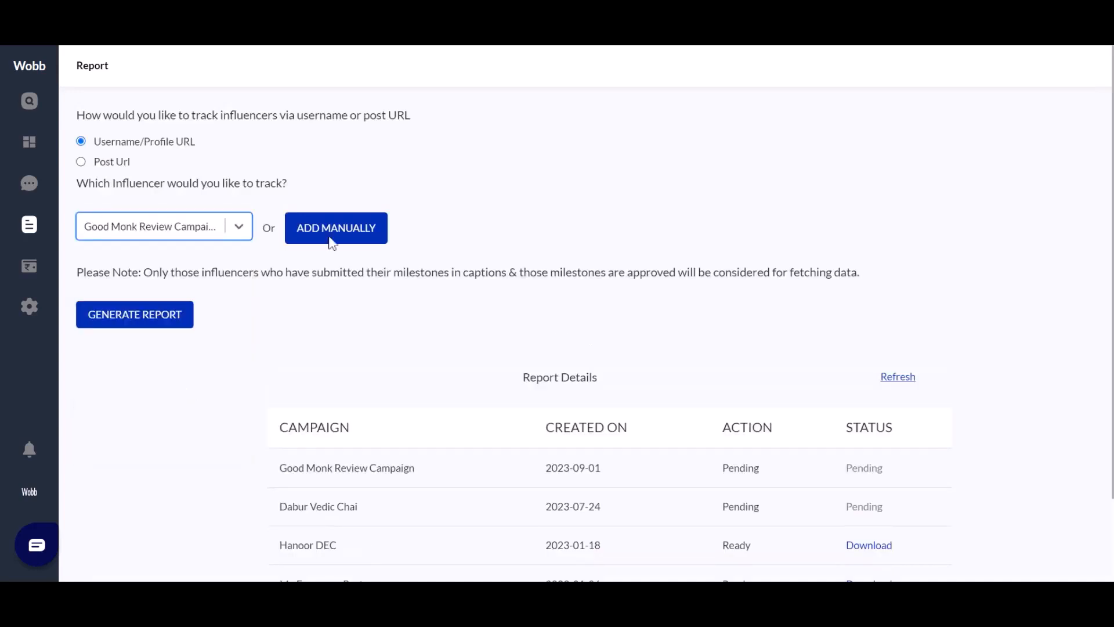
click(167, 316)
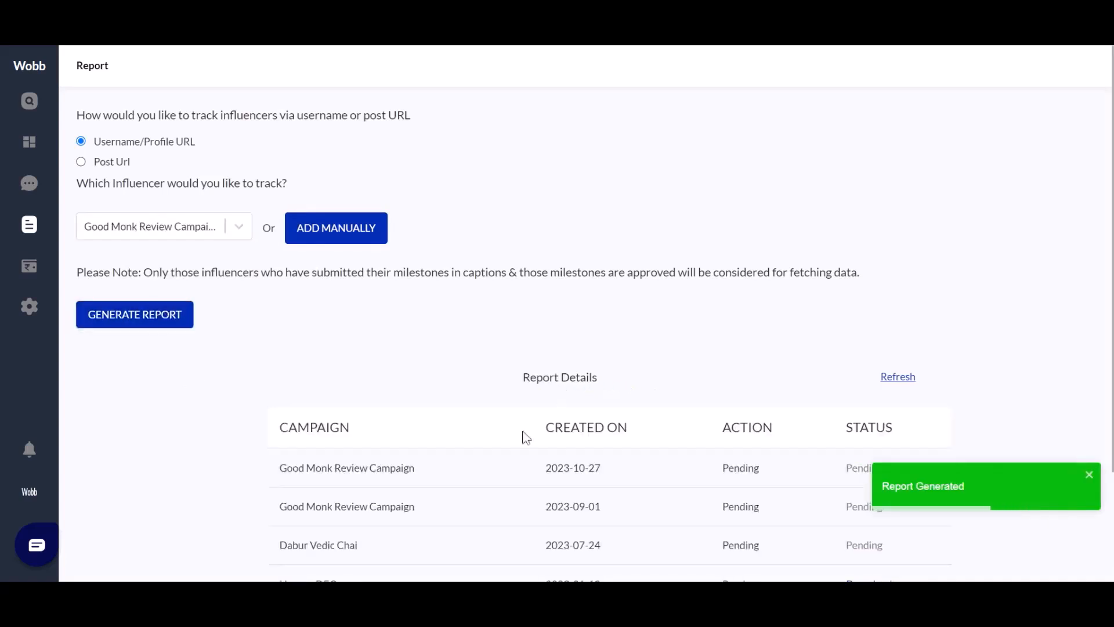
scroll(525, 437, down, 2)
scroll(874, 457, down, 1)
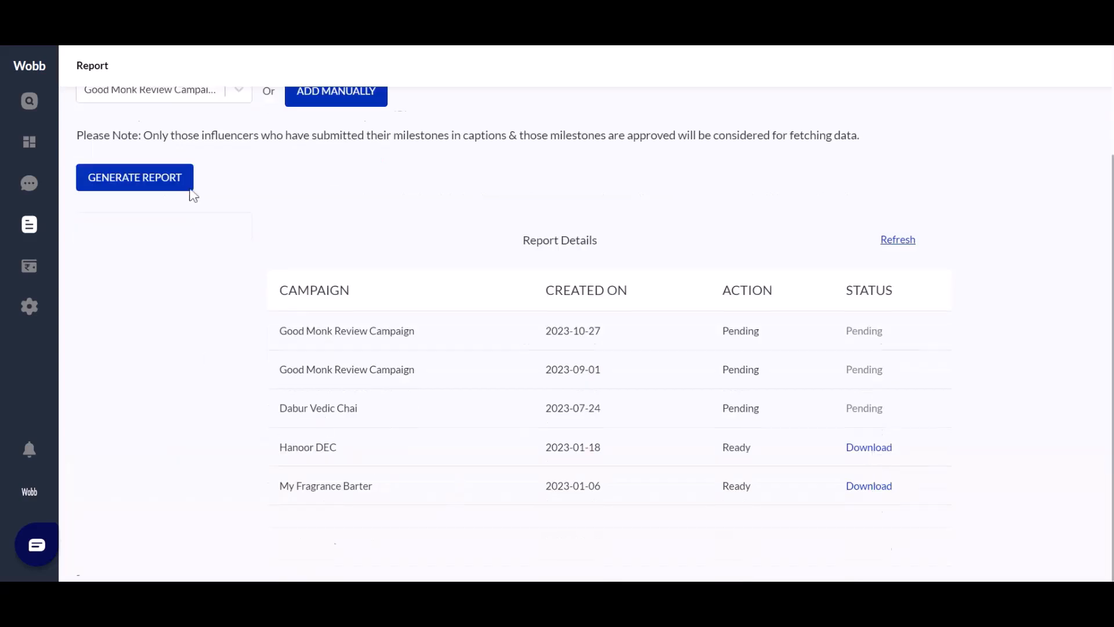
scroll(195, 197, up, 2)
- Open the payment transactions and look over the transaction list and its campaign filter options
mouse_move(35, 266)
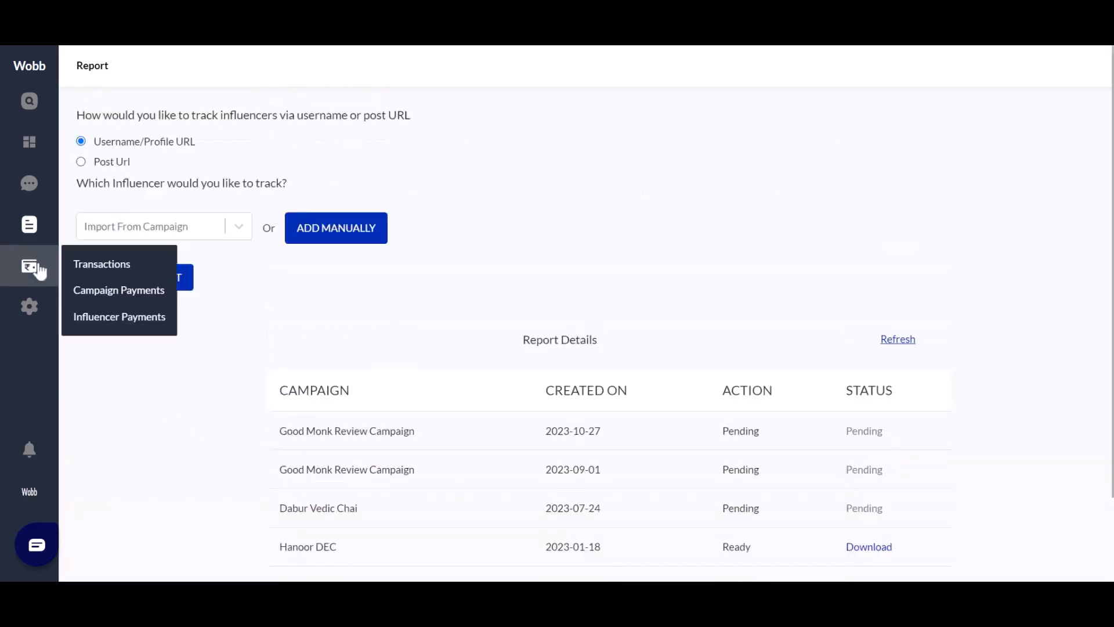
click(139, 266)
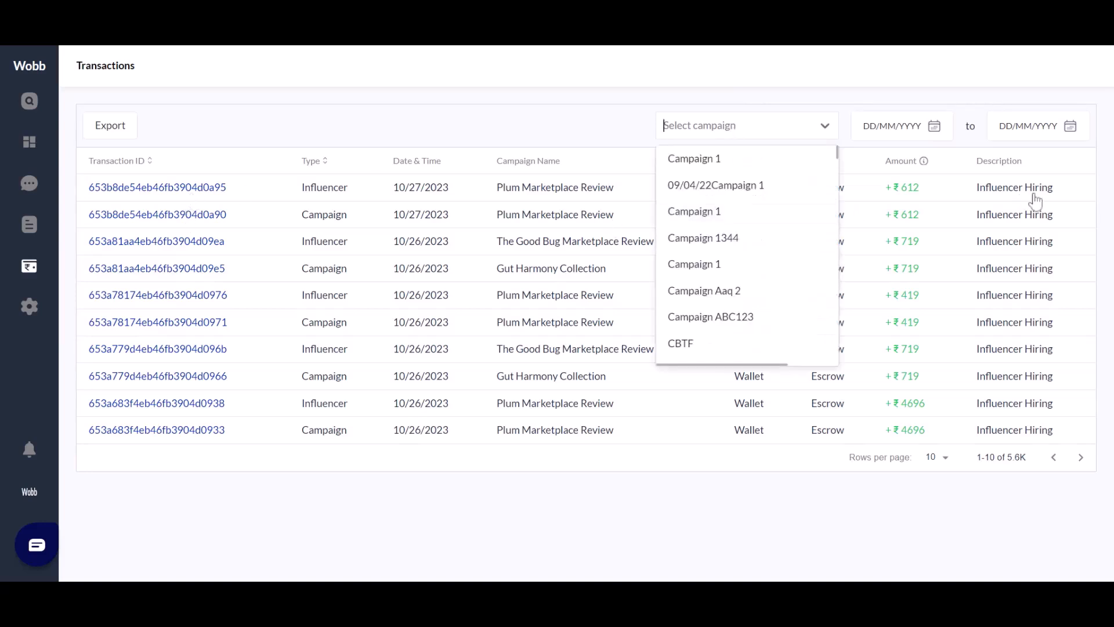
- Open the settings and examine the available ecommerce, marketplace and email integrations
click(42, 311)
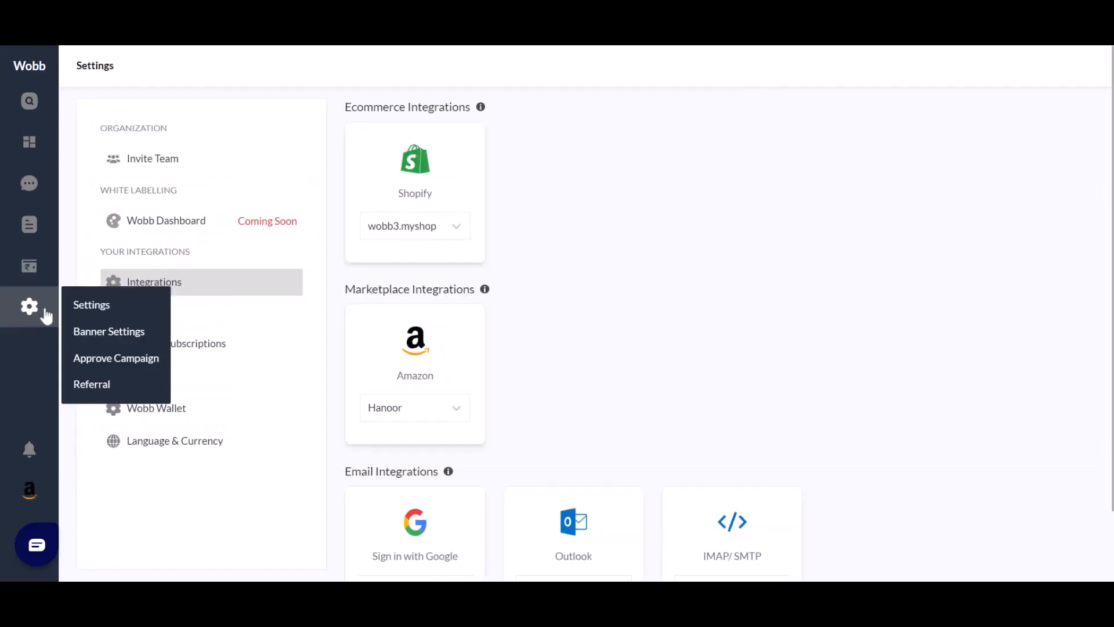
scroll(407, 221, down, 2)
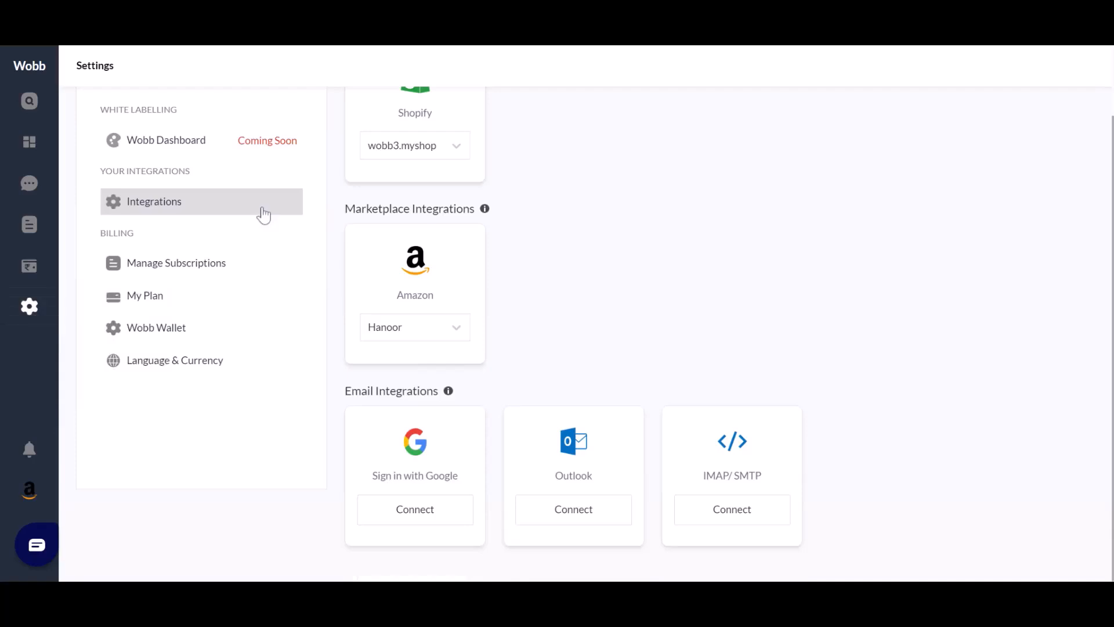
scroll(666, 276, up, 2)
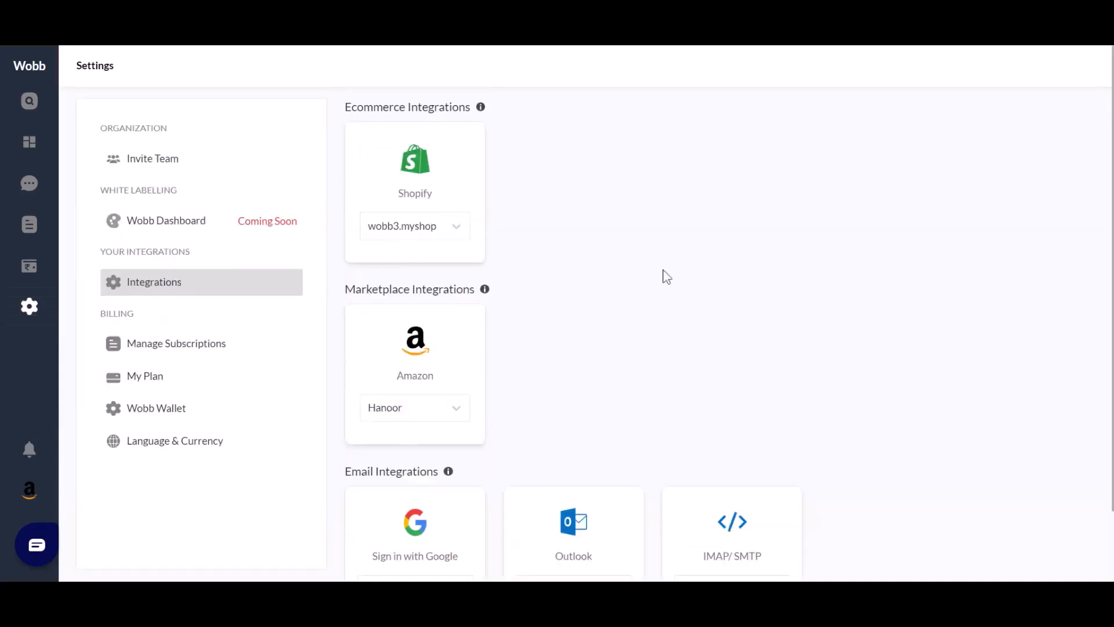
scroll(666, 276, down, 2)
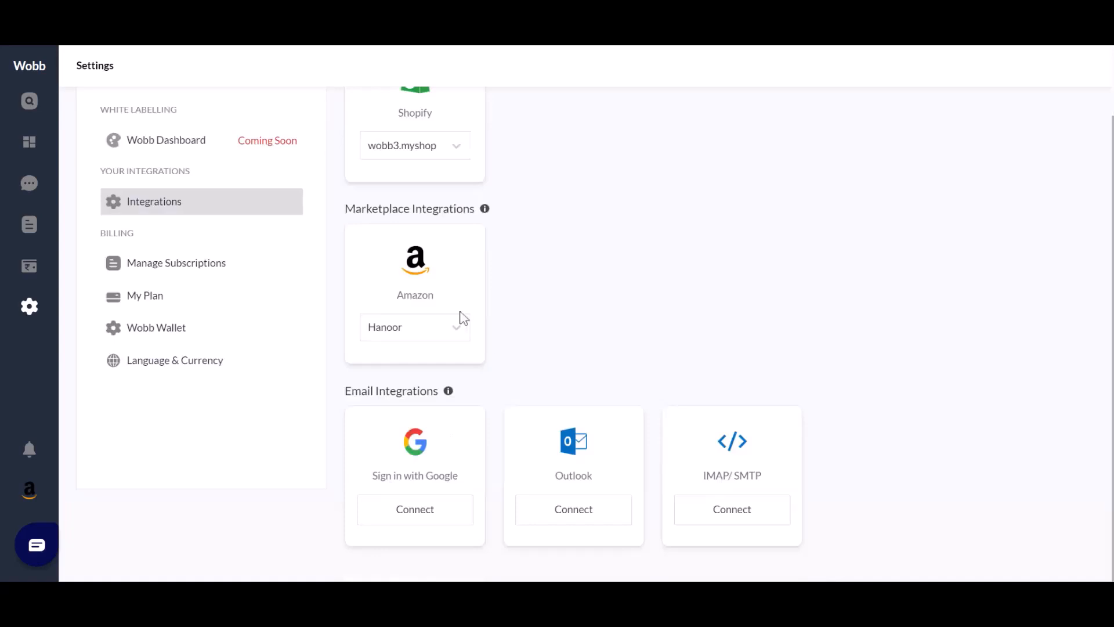
scroll(463, 317, up, 2)
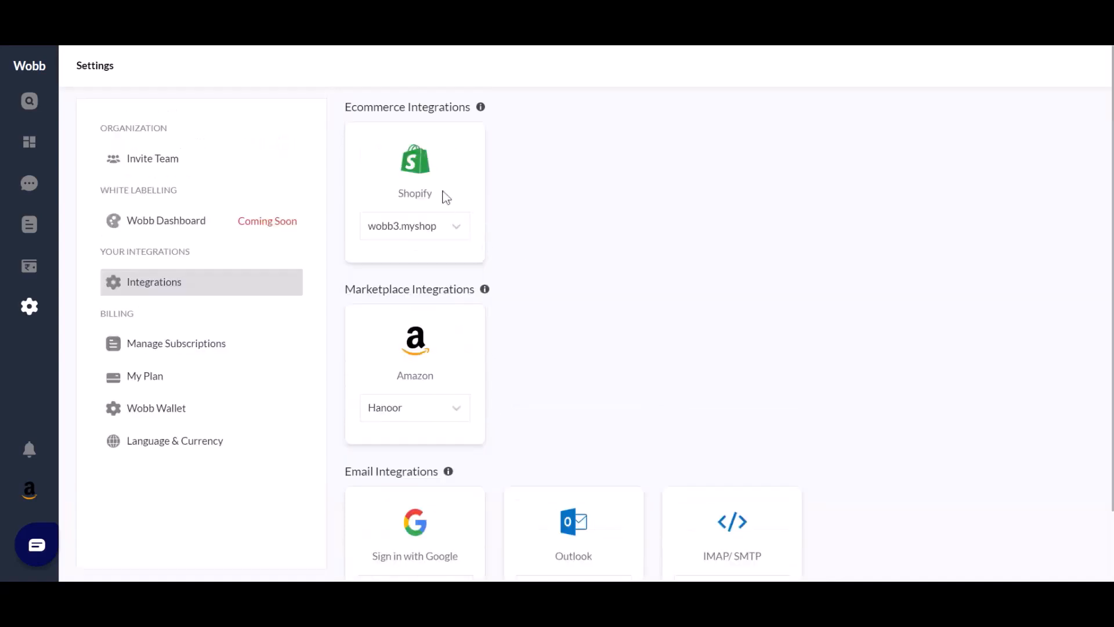
scroll(460, 343, down, 2)
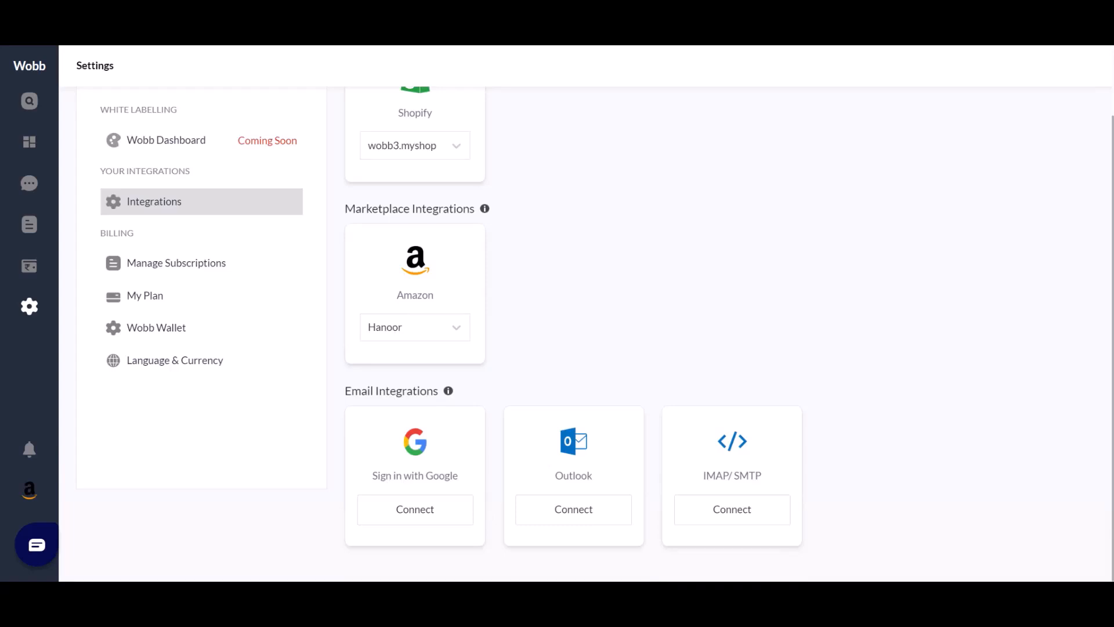
scroll(403, 157, up, 2)
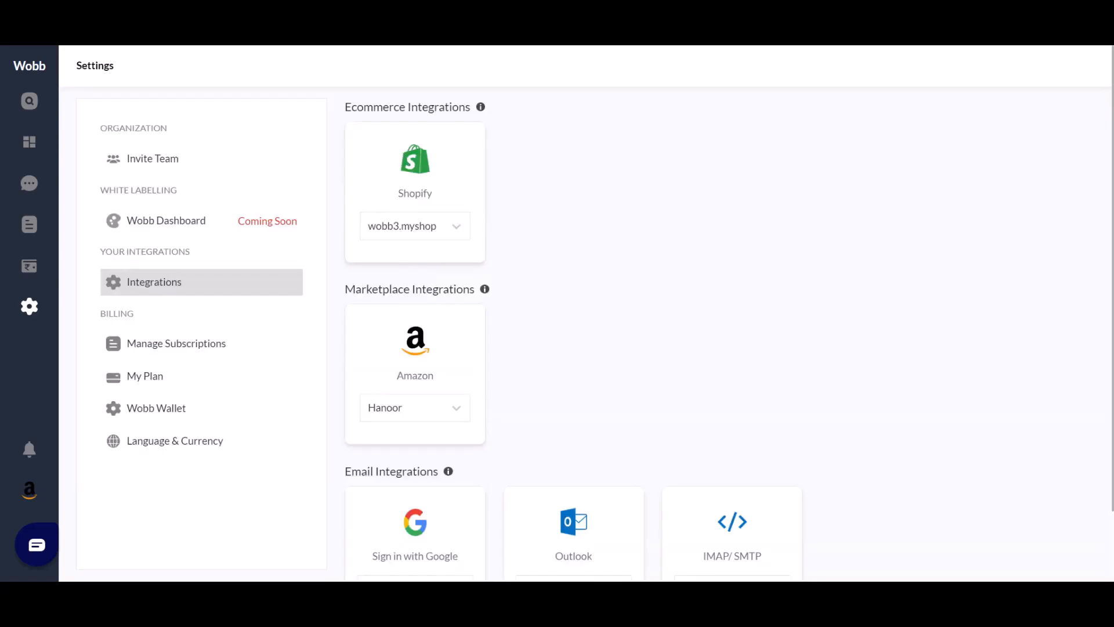
scroll(403, 274, down, 1)
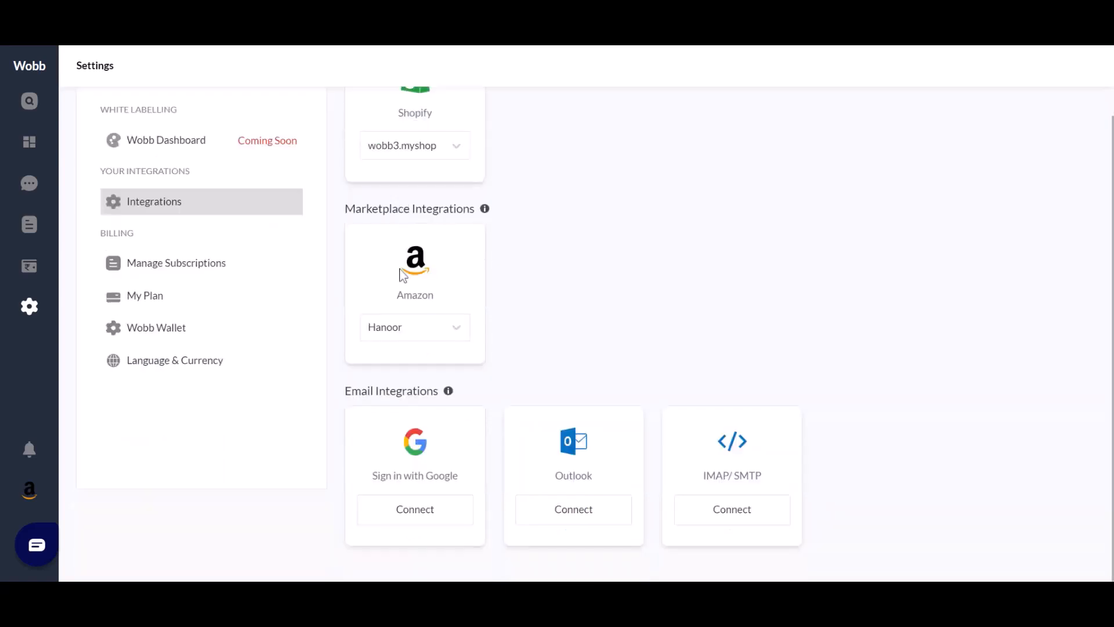